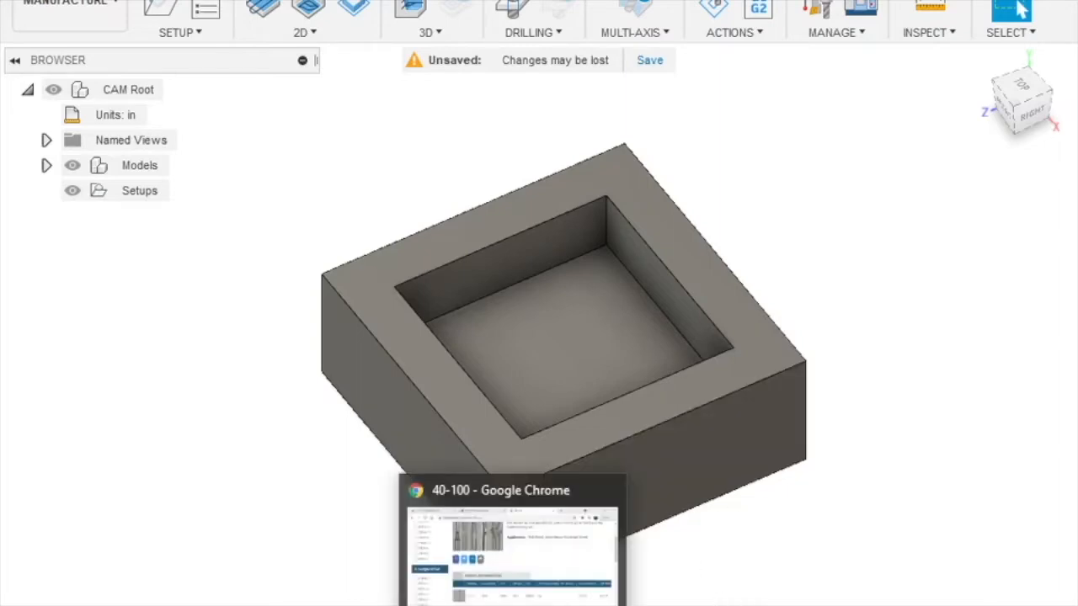
- Switch to Chrome and review the LMT Onsrud 40-100 High Speed Steel - Spiral series page and its item table
left_click(524, 596)
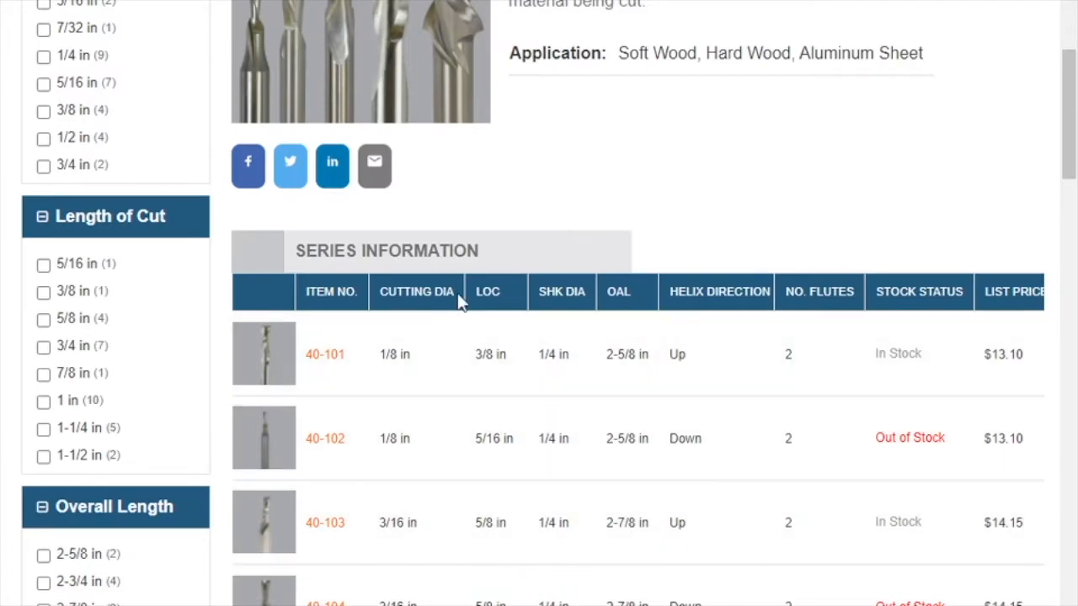
scroll(601, 226, "up", 4)
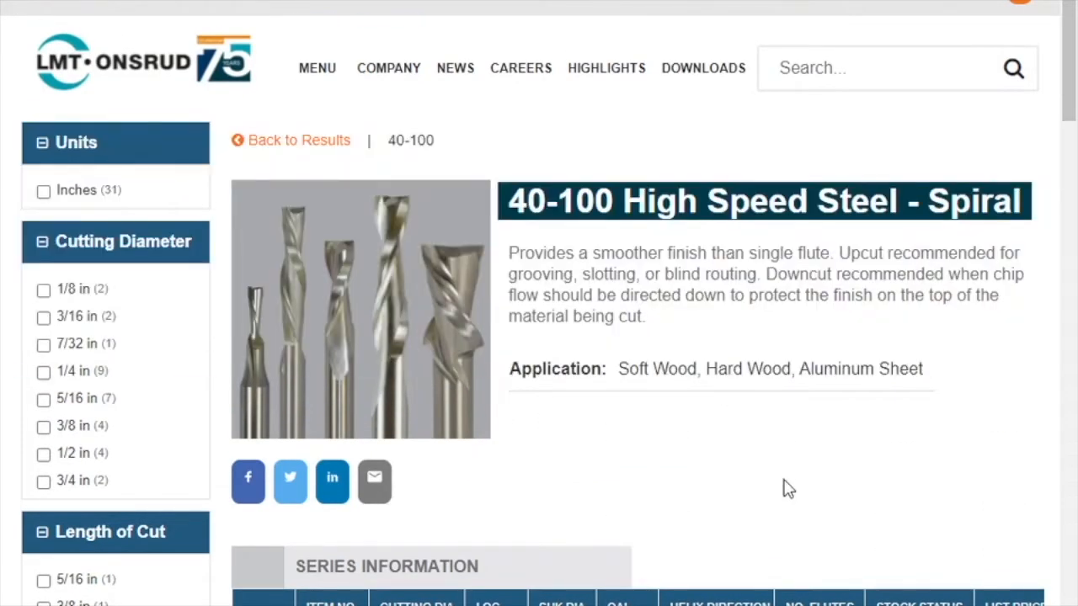
scroll(784, 484, "down", 1)
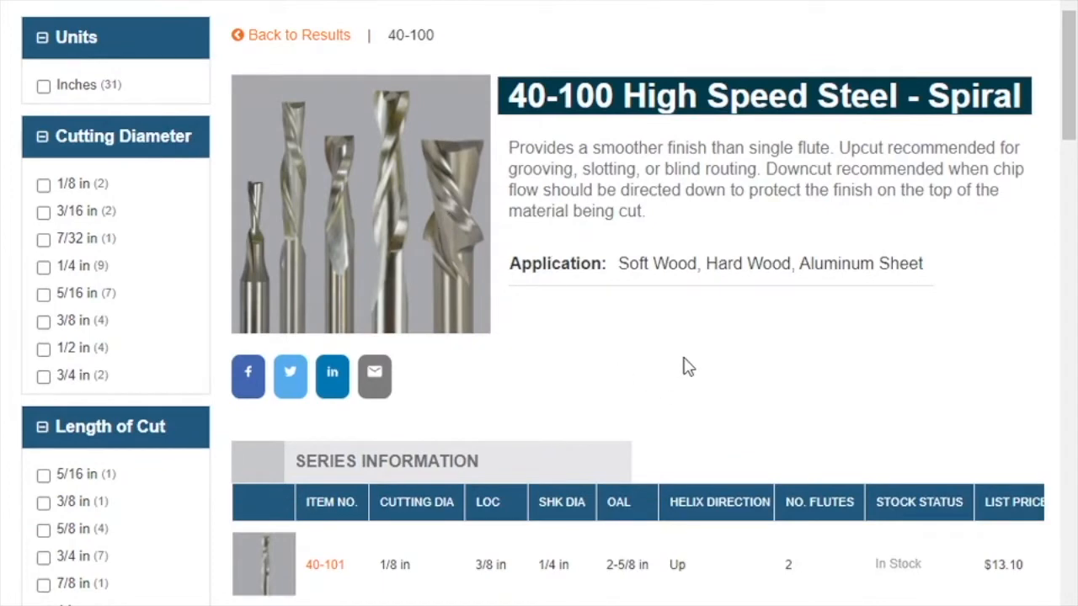
scroll(688, 366, "down", 1)
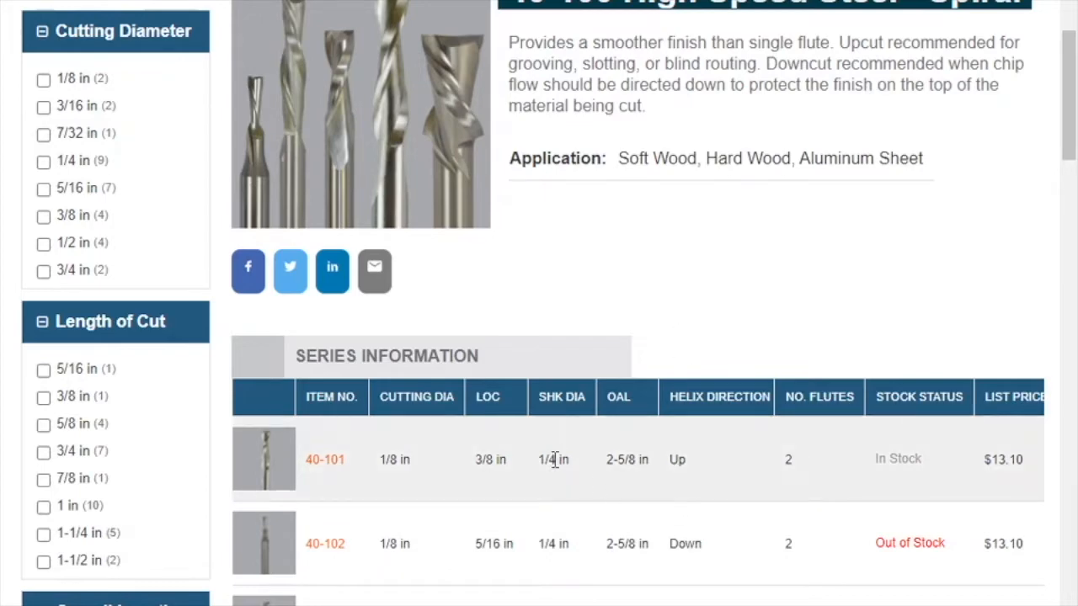
scroll(553, 457, "down", 1)
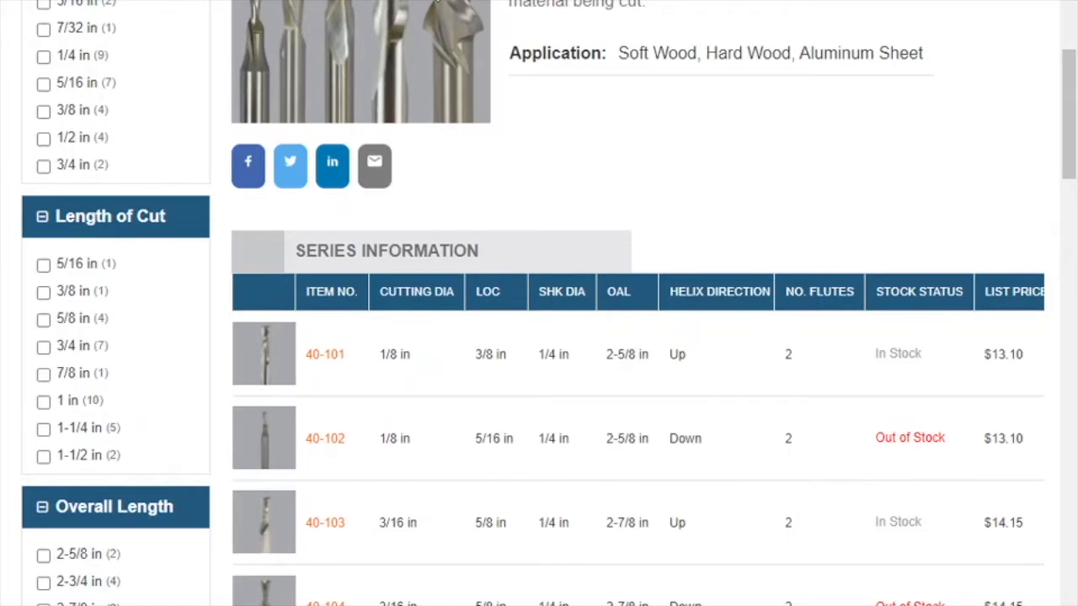
- Open item 40-101 from the series table and review its application and cutting specifications
left_click(336, 365)
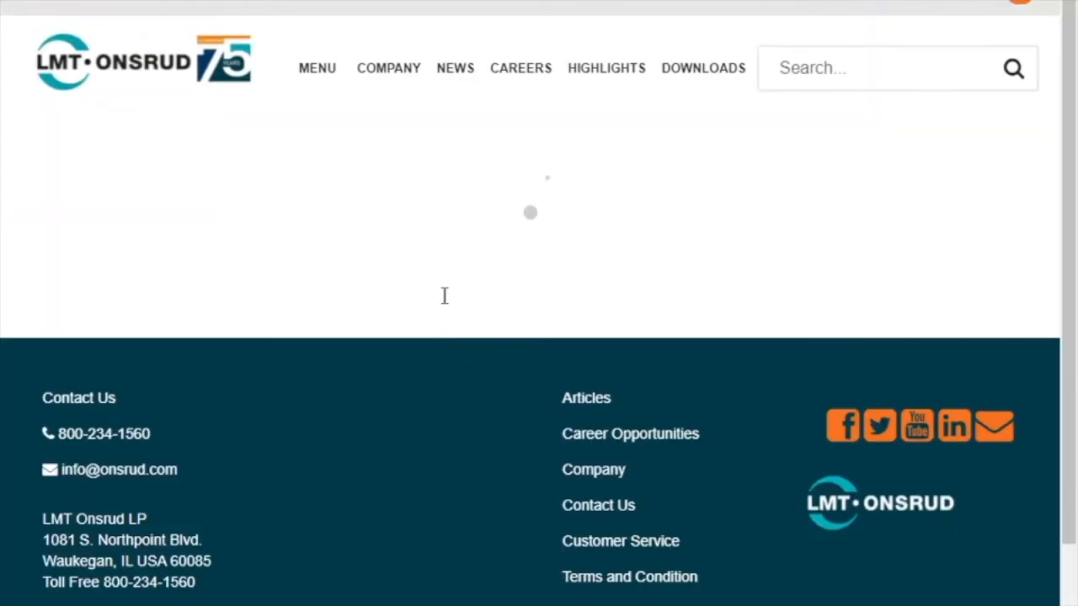
scroll(579, 346, "down", 1)
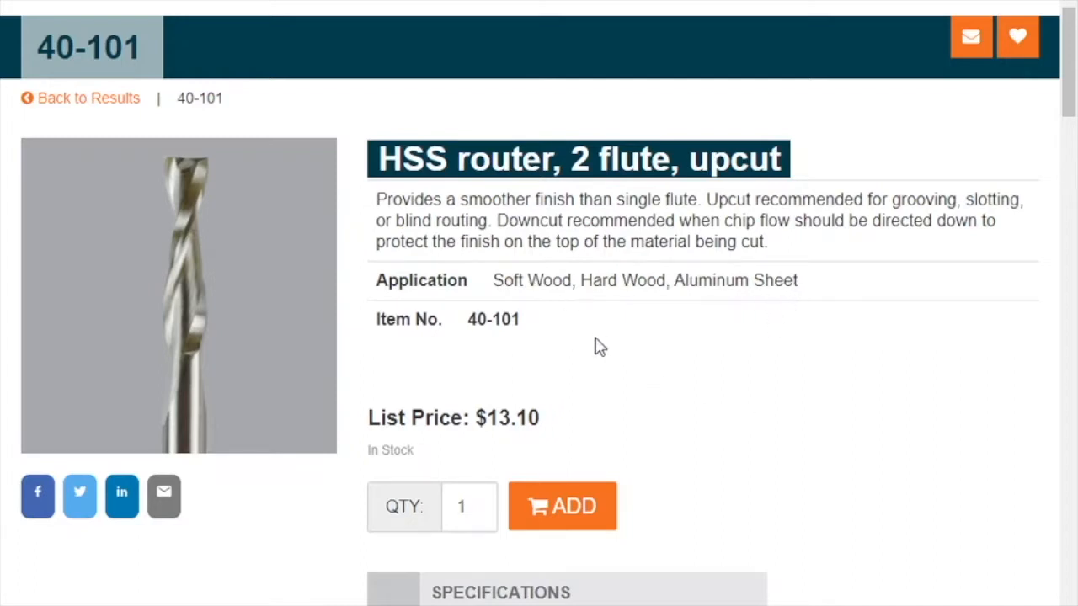
scroll(596, 346, "down", 1)
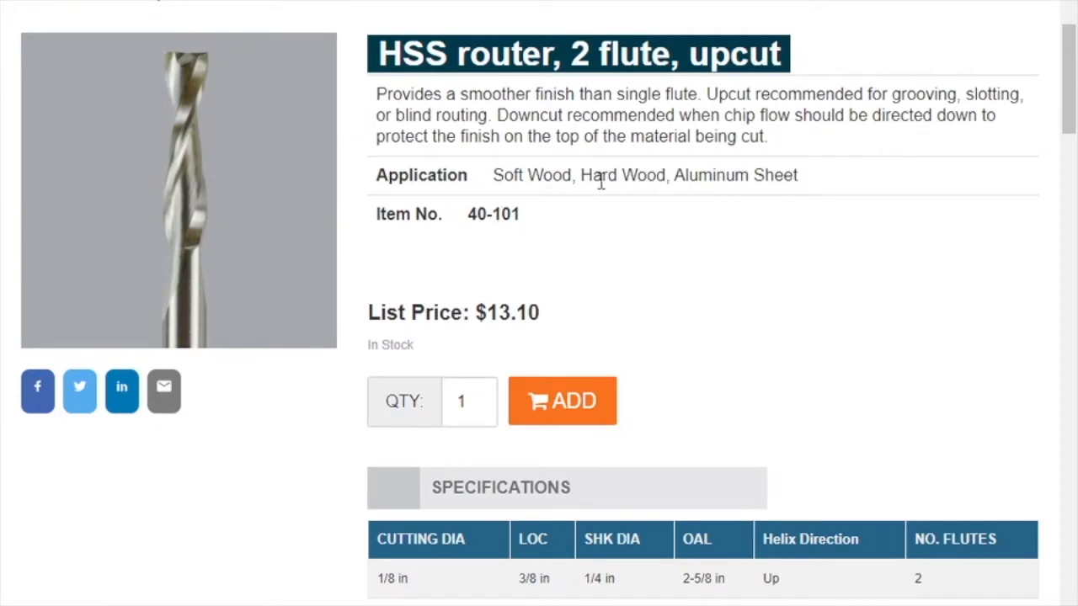
scroll(588, 286, "down", 1)
scroll(588, 286, "up", 1)
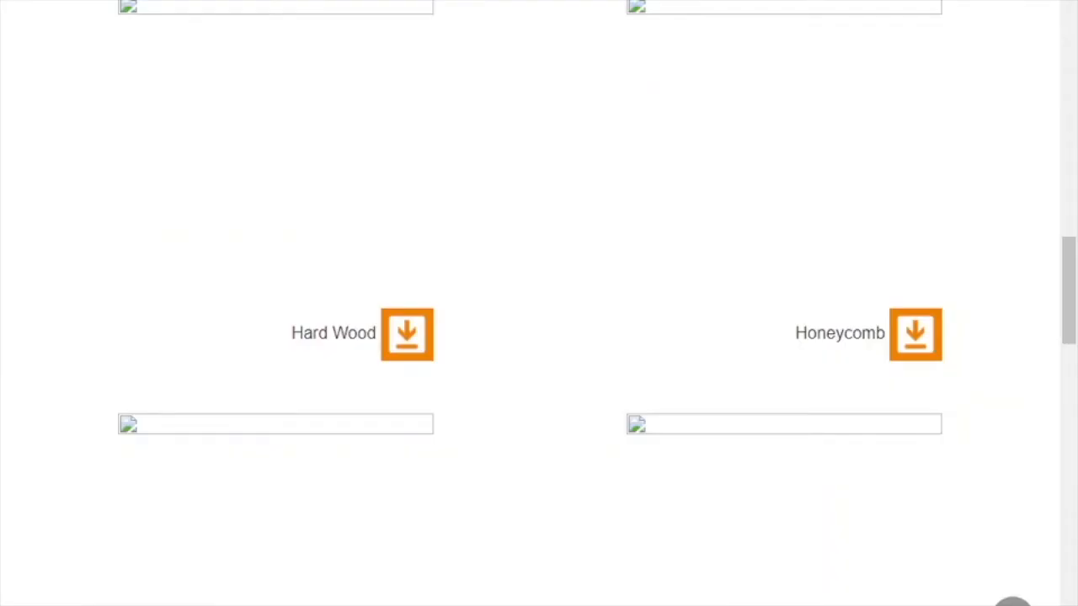
- Look through the materials on the Cutting Data Recommendations page and open the relevant chip load chart
scroll(536, 393, "up", 10)
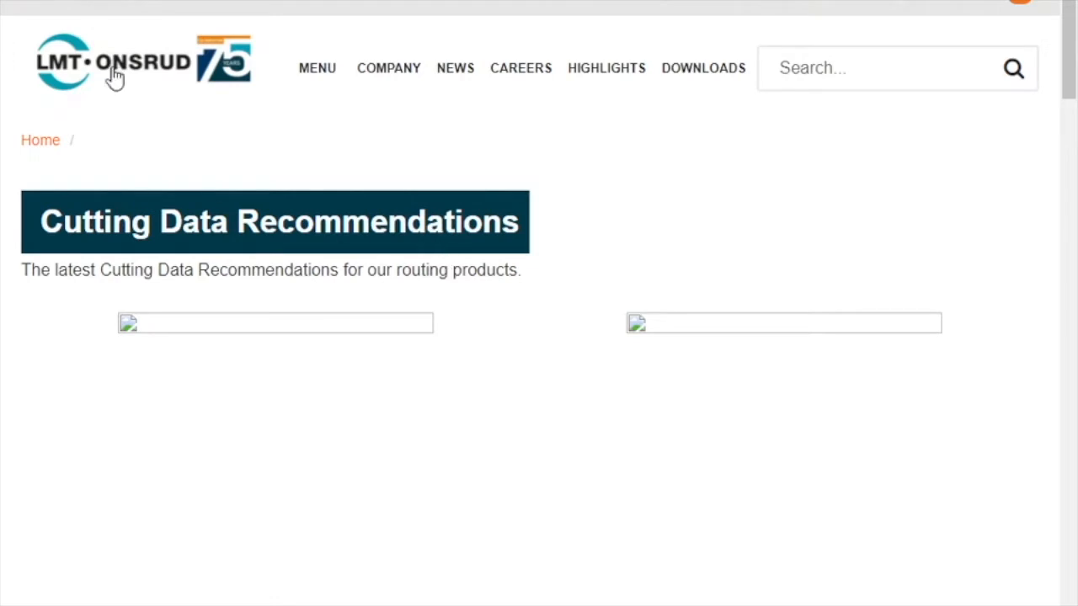
scroll(468, 219, "down", 3)
scroll(467, 220, "down", 1)
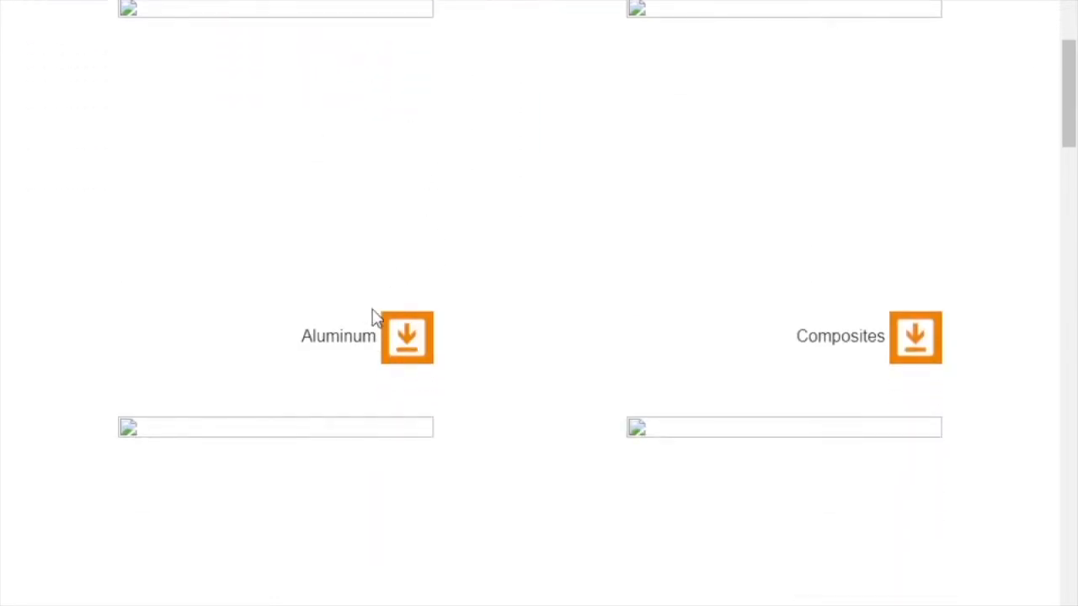
scroll(573, 361, "down", 5)
scroll(486, 362, "down", 3)
scroll(466, 361, "down", 4)
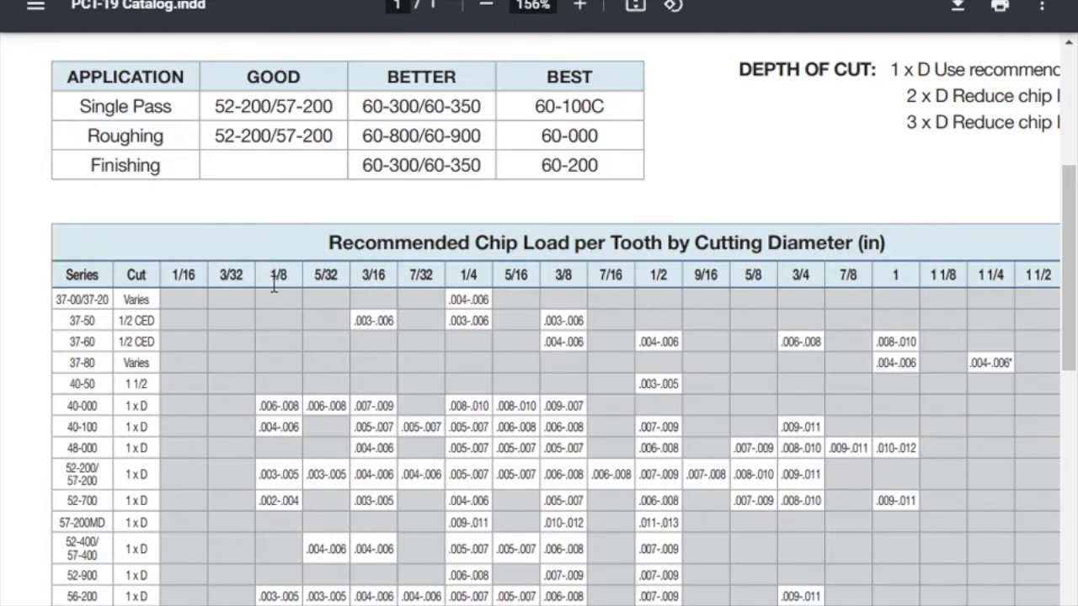
- Look up the 40-100 series under the 1/8 in cutting diameter and highlight its recommended chip load per tooth
left_click_drag(269, 274, 290, 269)
left_click_drag(67, 427, 96, 425)
scroll(96, 427, "down", 2)
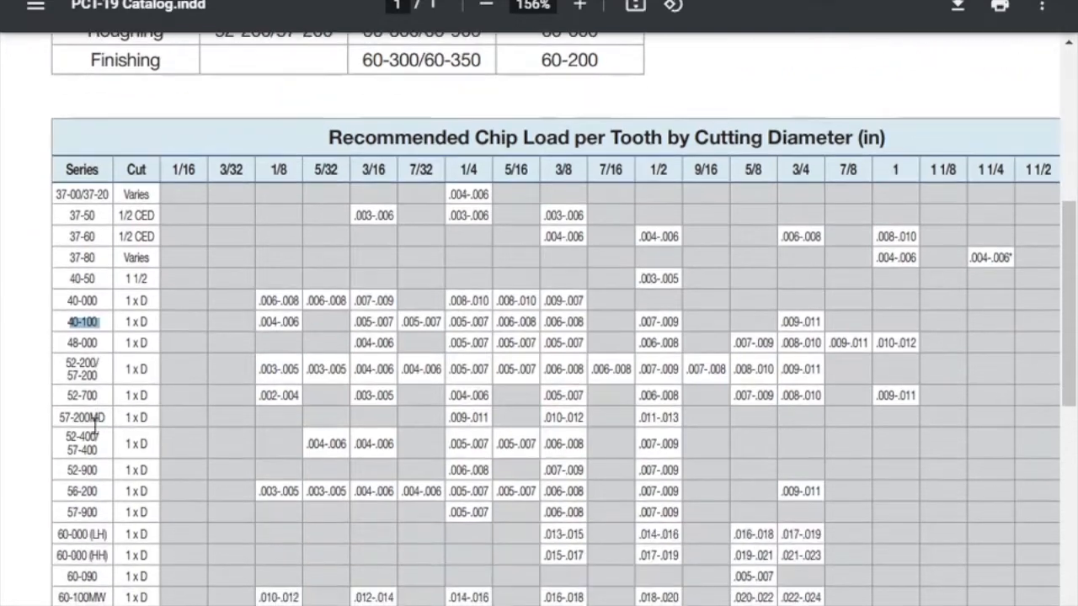
left_click_drag(303, 321, 260, 327)
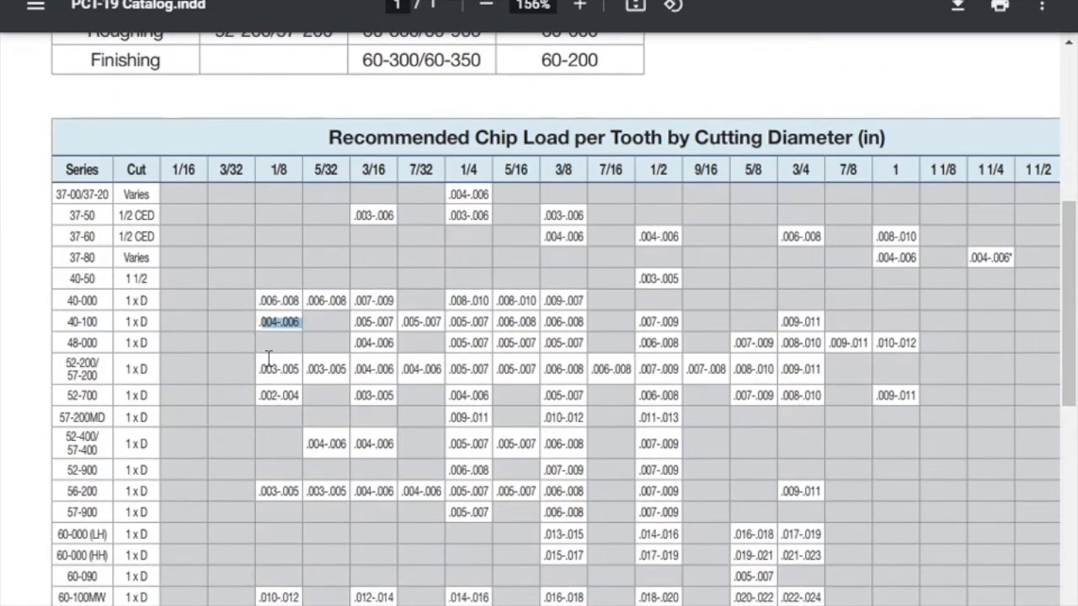
- Review the chip load, feed rate and speed formulas below the chart and return to the 40-100 series row
scroll(298, 362, "down", 10)
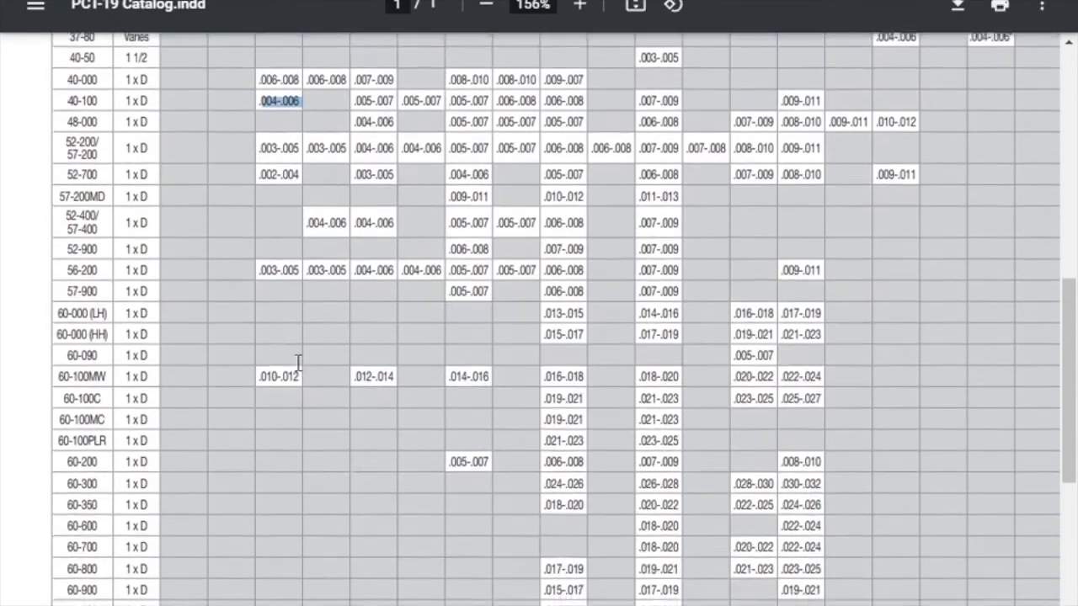
scroll(341, 383, "down", 3)
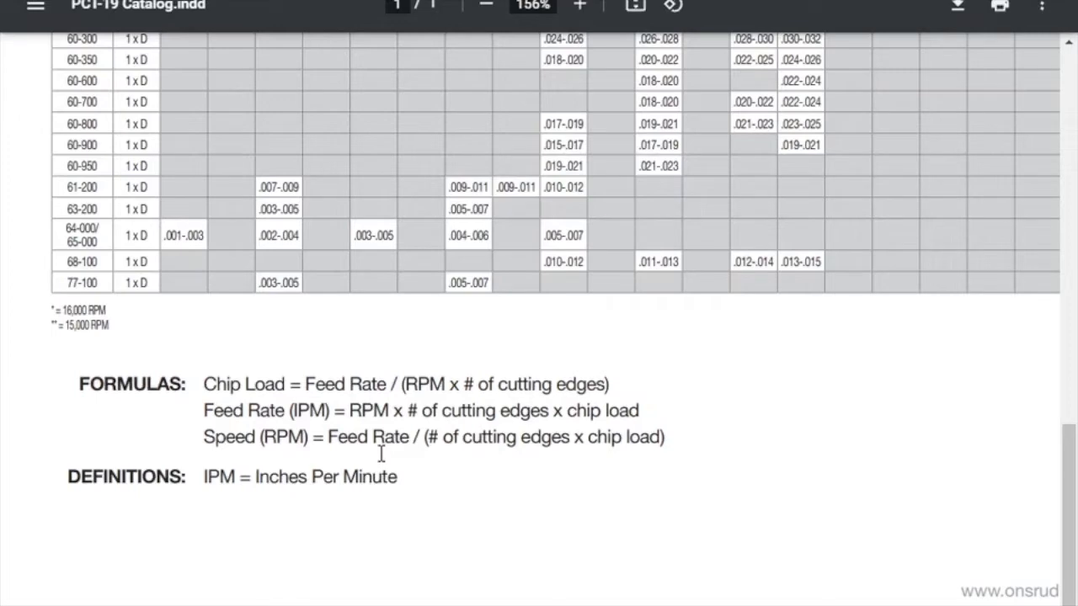
scroll(381, 454, "up", 10)
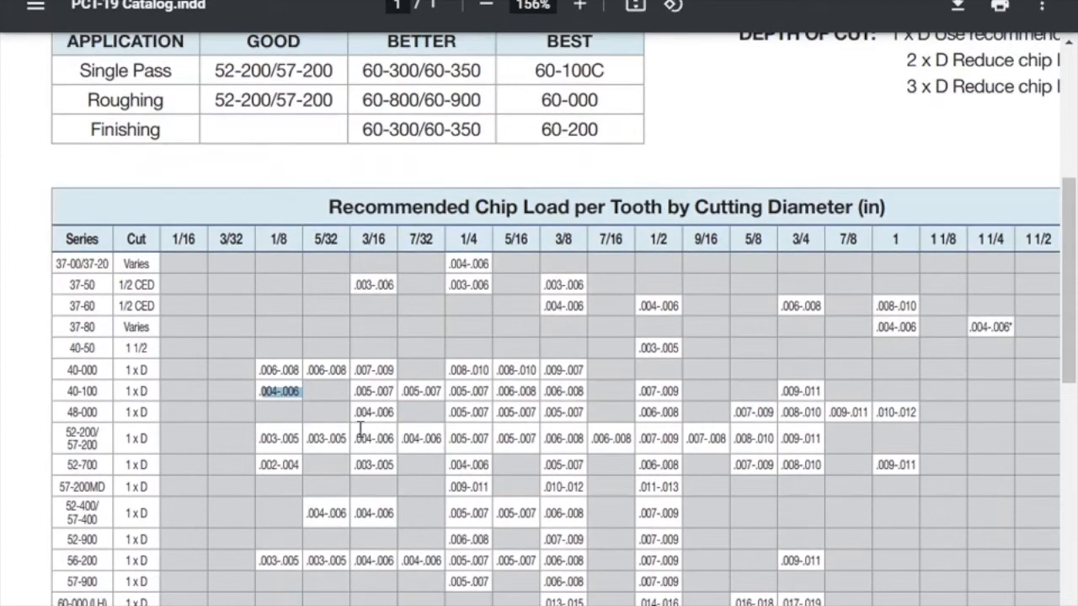
left_click(280, 389)
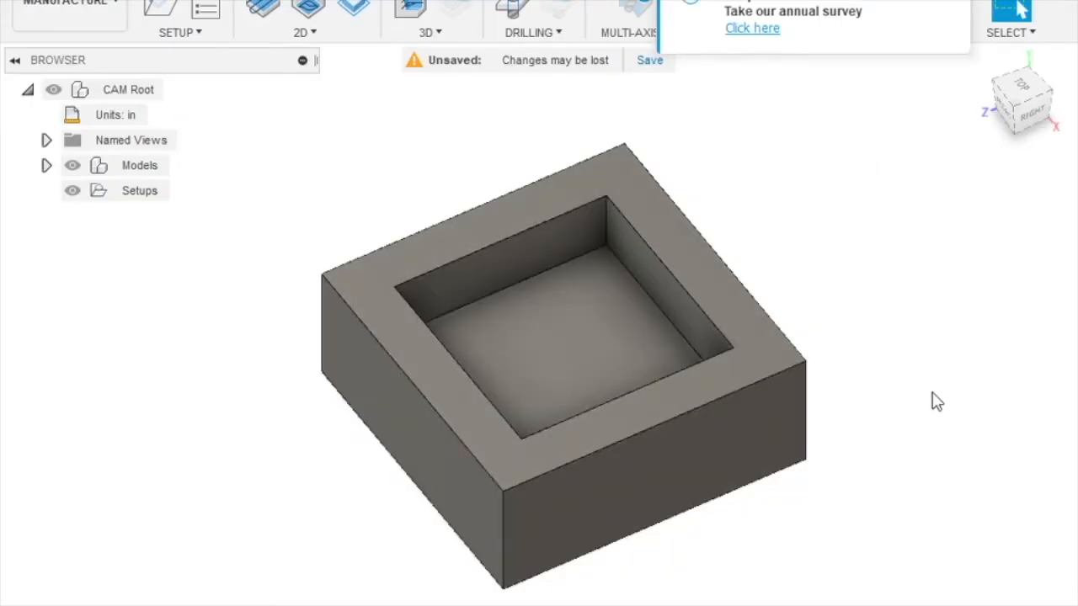
- Create a new milling setup with the stock mode From solid, using the pocketed block as the stock body
left_click(159, 12)
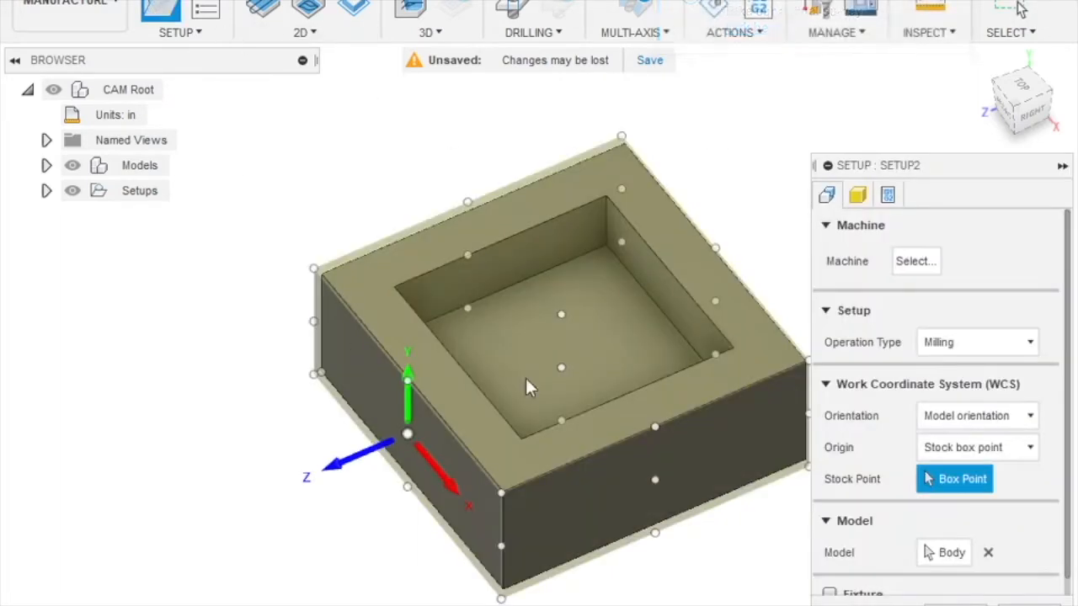
left_click(858, 197)
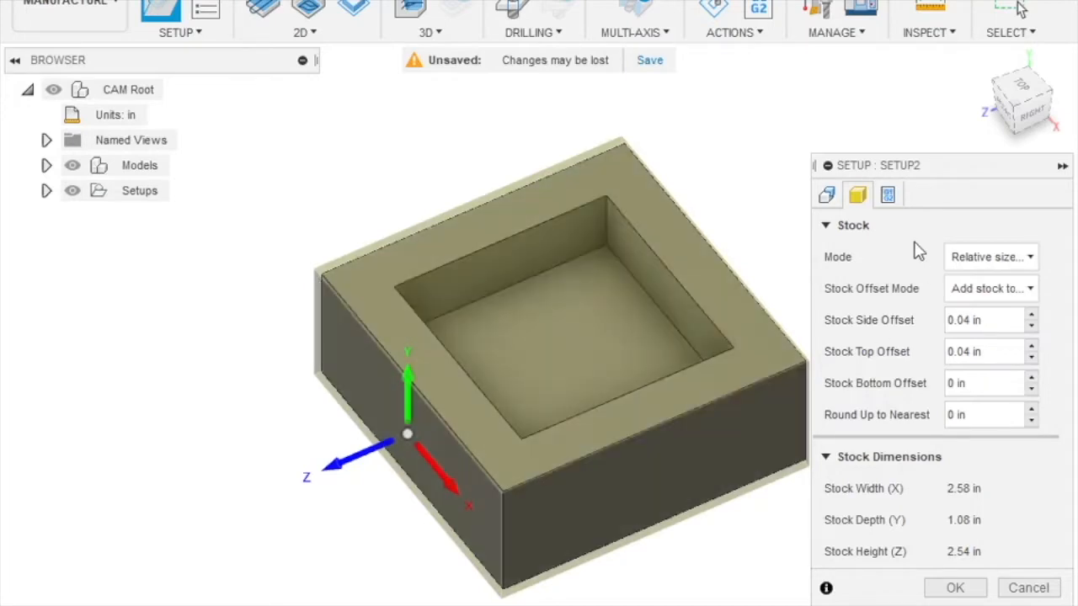
left_click(986, 261)
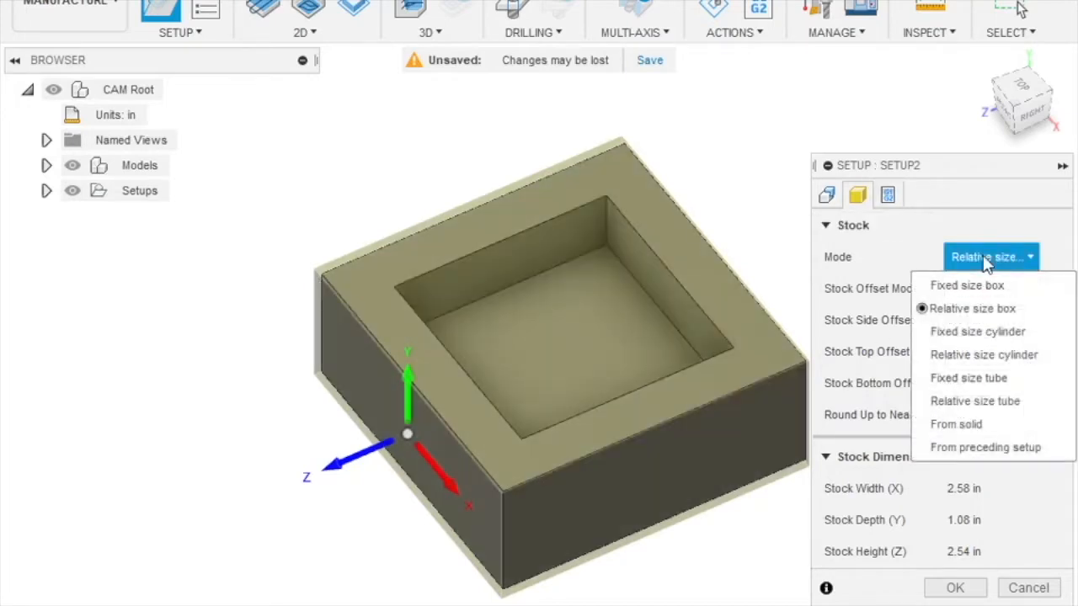
left_click(898, 425)
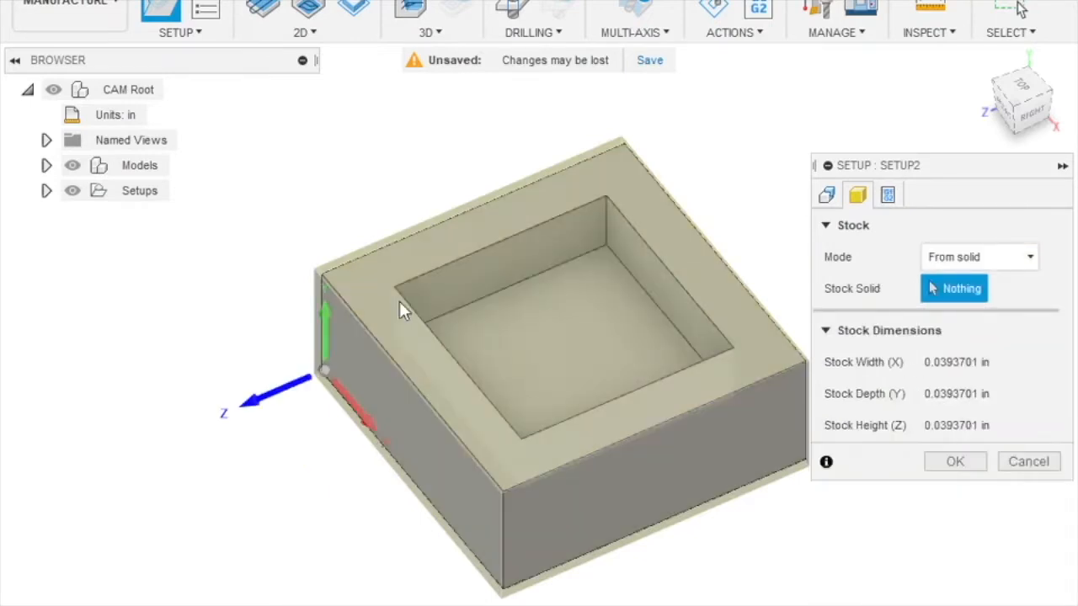
left_click(545, 345)
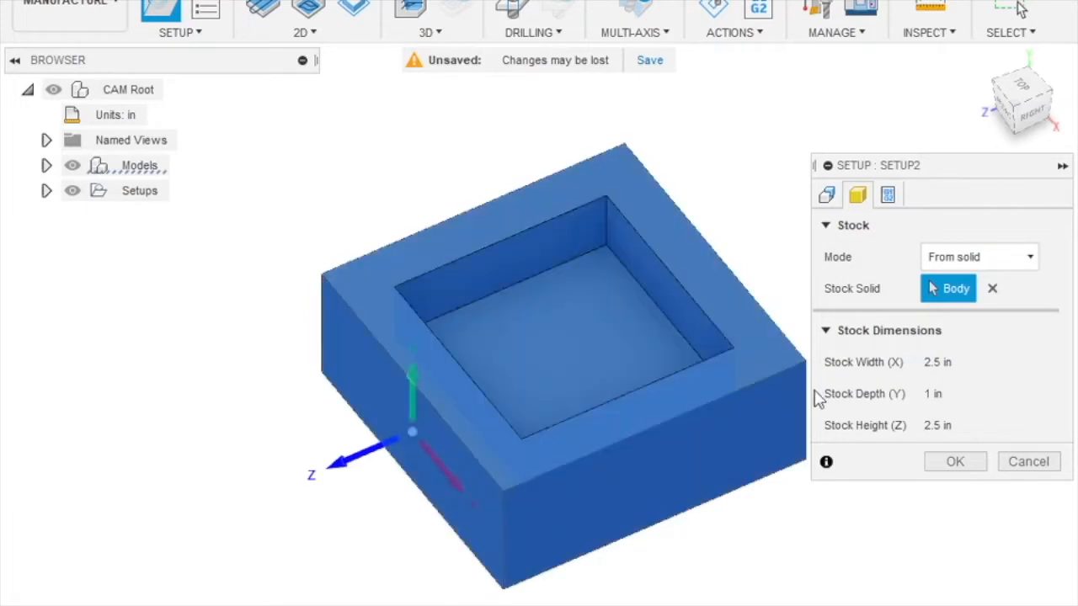
- Place the setup's WCS origin on the stock box point at the block's top front-left corner
left_click(826, 194)
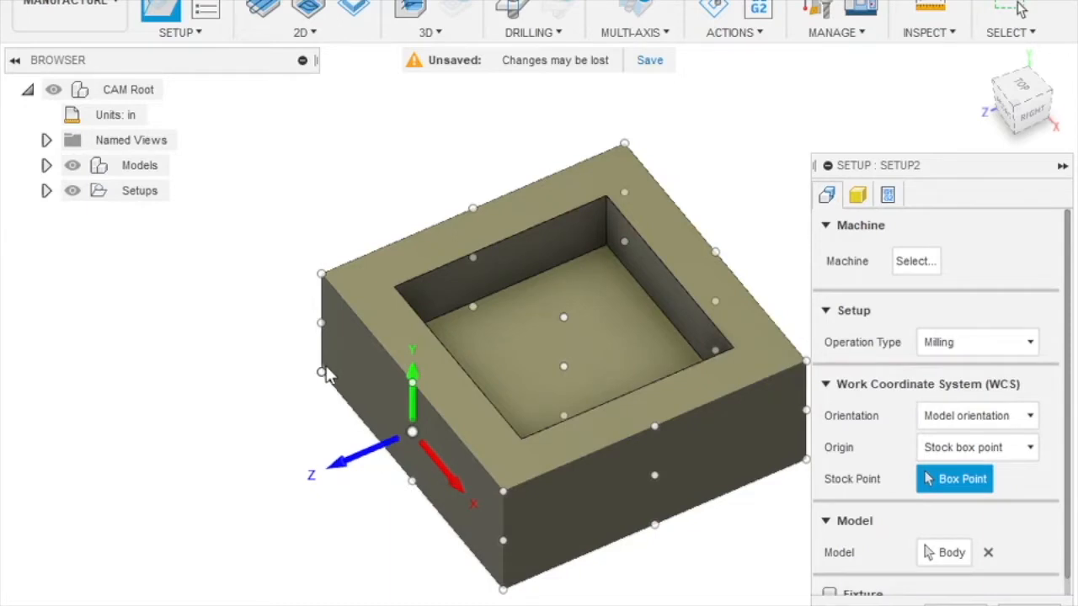
left_click(321, 275)
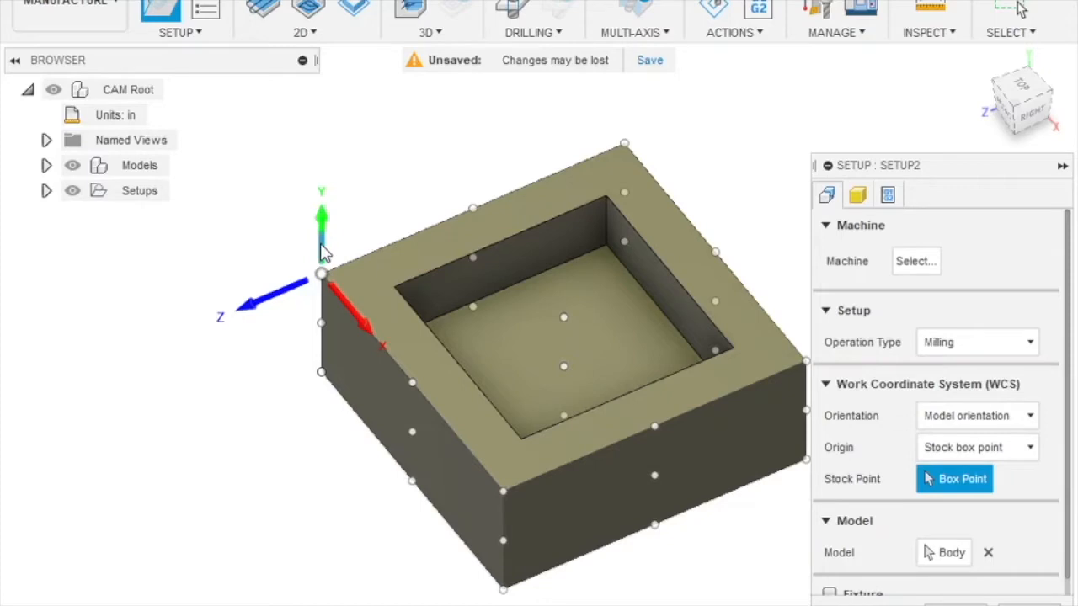
middle_click_drag(397, 241, 424, 219, "shift")
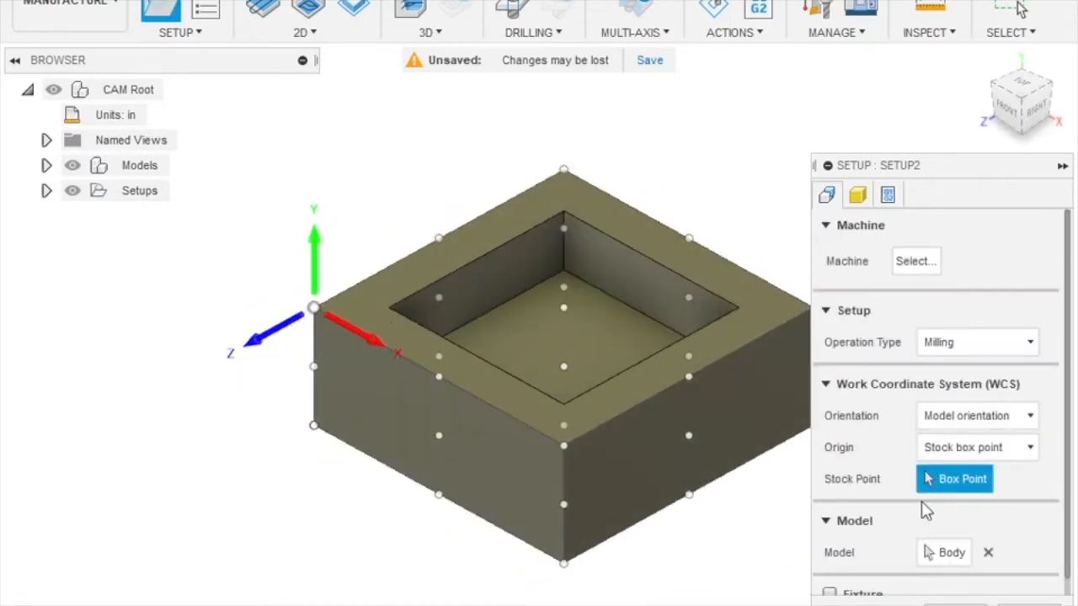
- Set the WCS orientation to Select X & Y axes, with the top front edge as X and the top left edge as Y
scroll(919, 507, "down", 1)
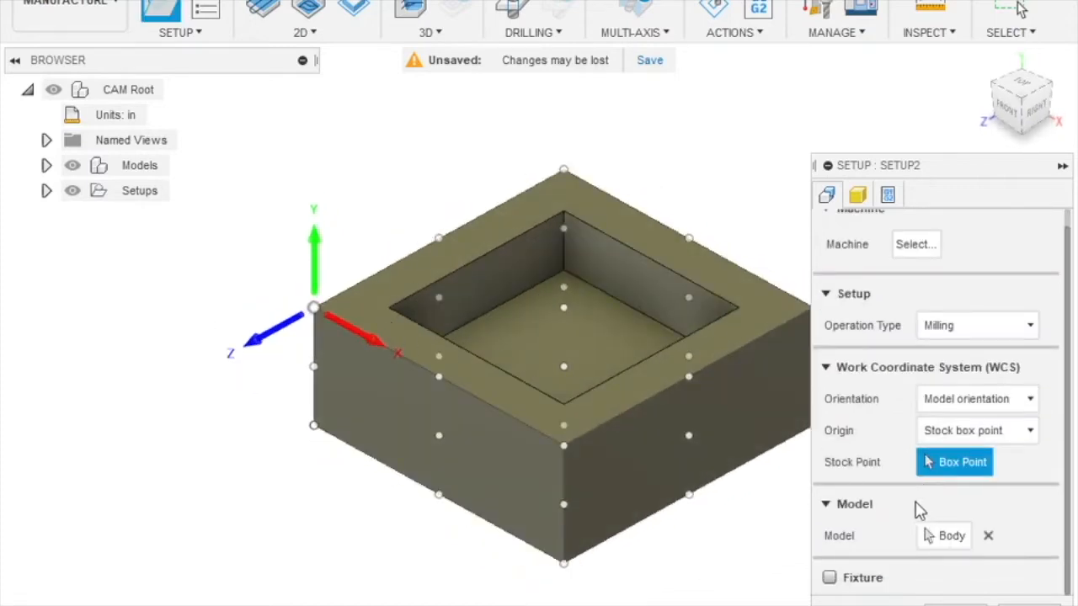
left_click(859, 197)
left_click(829, 197)
scroll(849, 472, "down", 1)
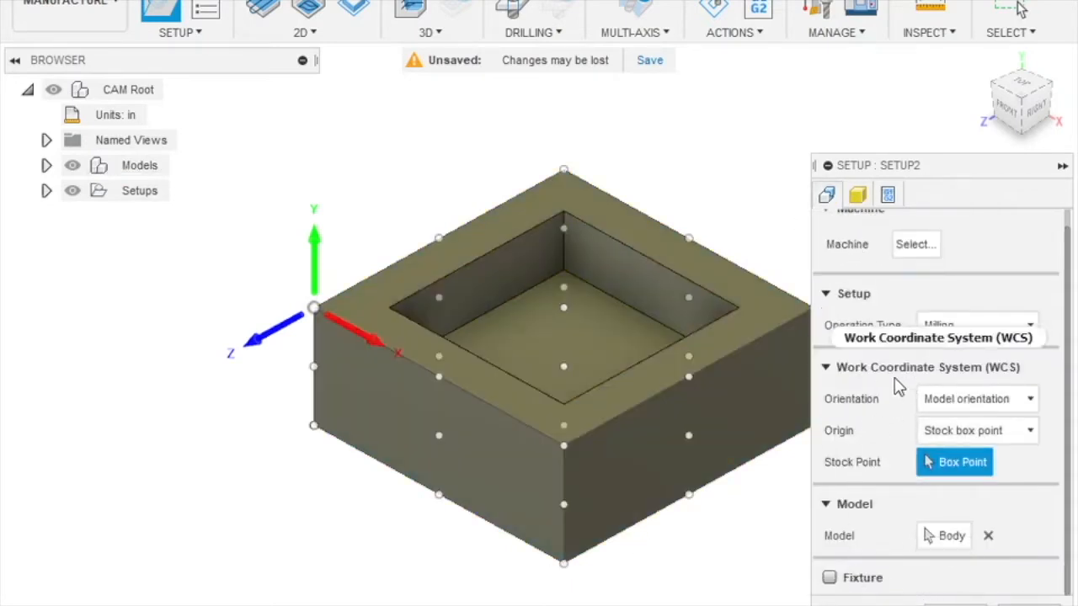
left_click(933, 397)
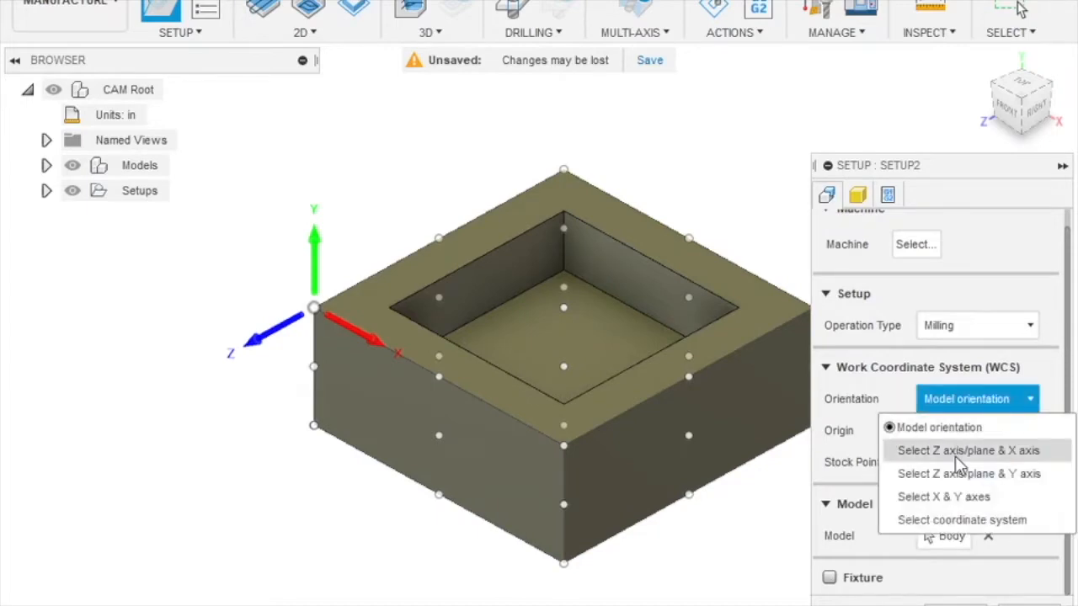
key("Escape")
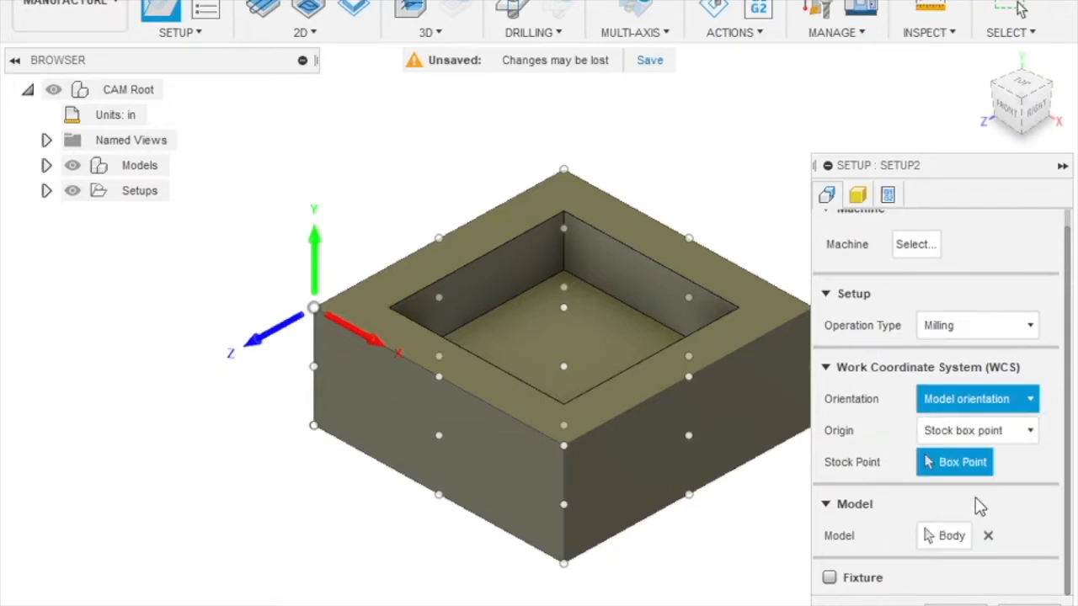
left_click(427, 371)
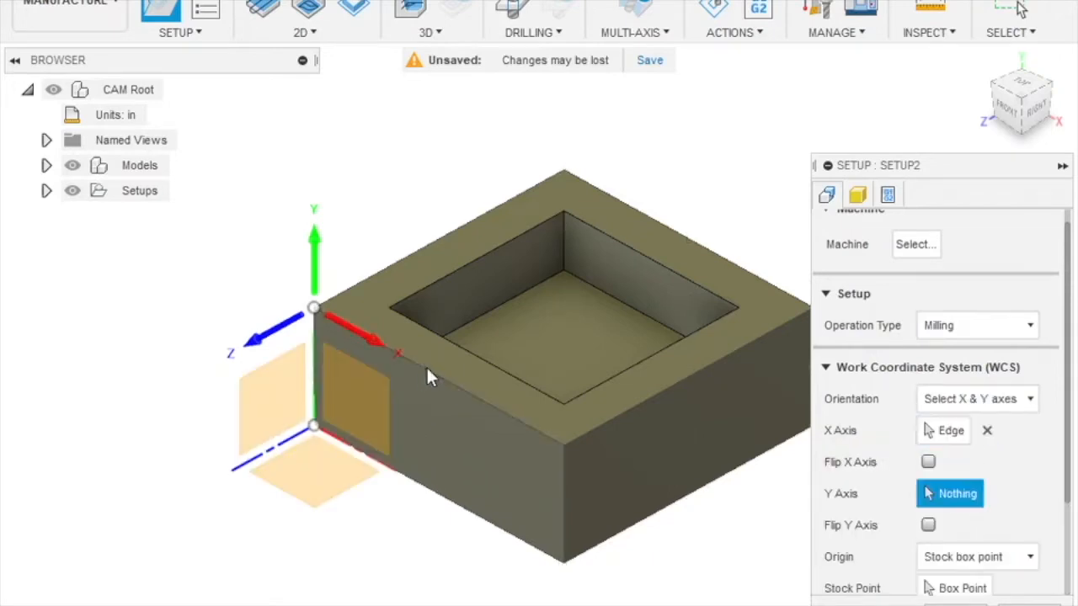
left_click(396, 266)
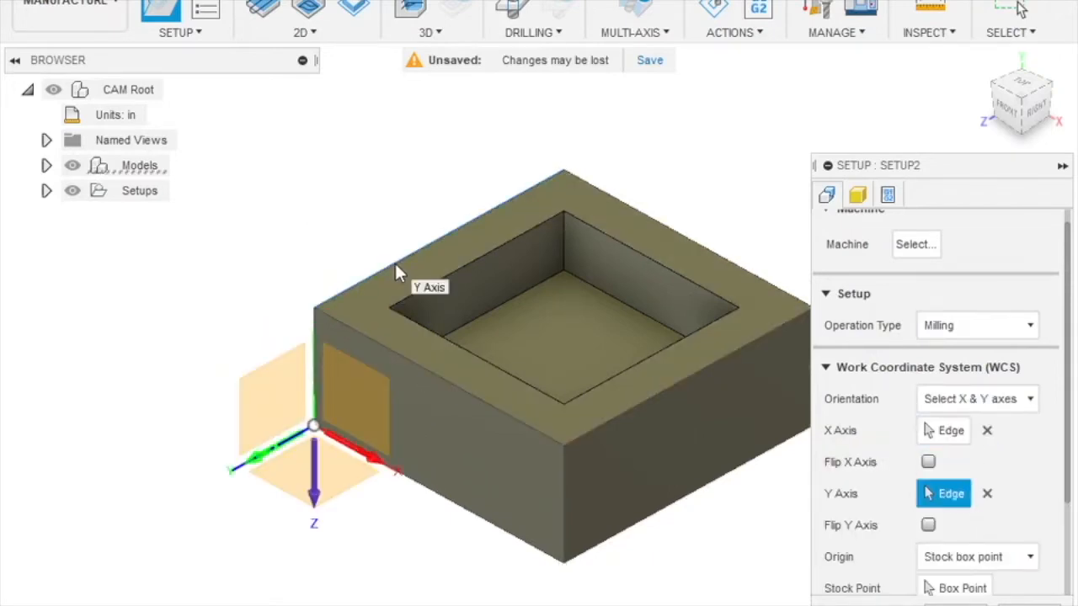
- Try a Z axis/plane orientation and return to Select X & Y axes, flipping the X axis along the top front edge
left_click(316, 496)
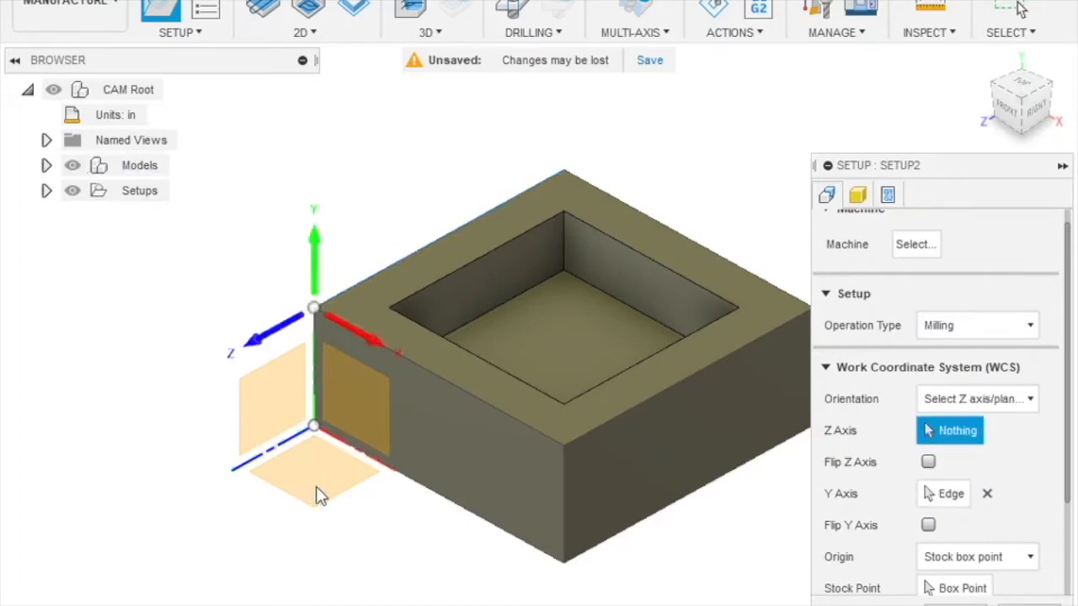
left_click(258, 356)
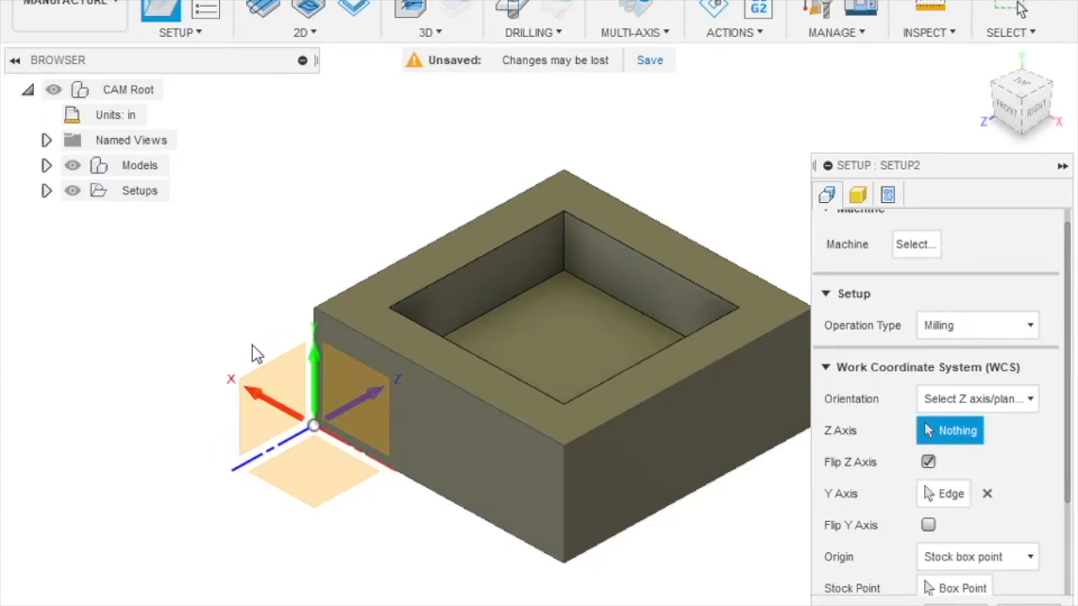
left_click(367, 392)
left_click(353, 449)
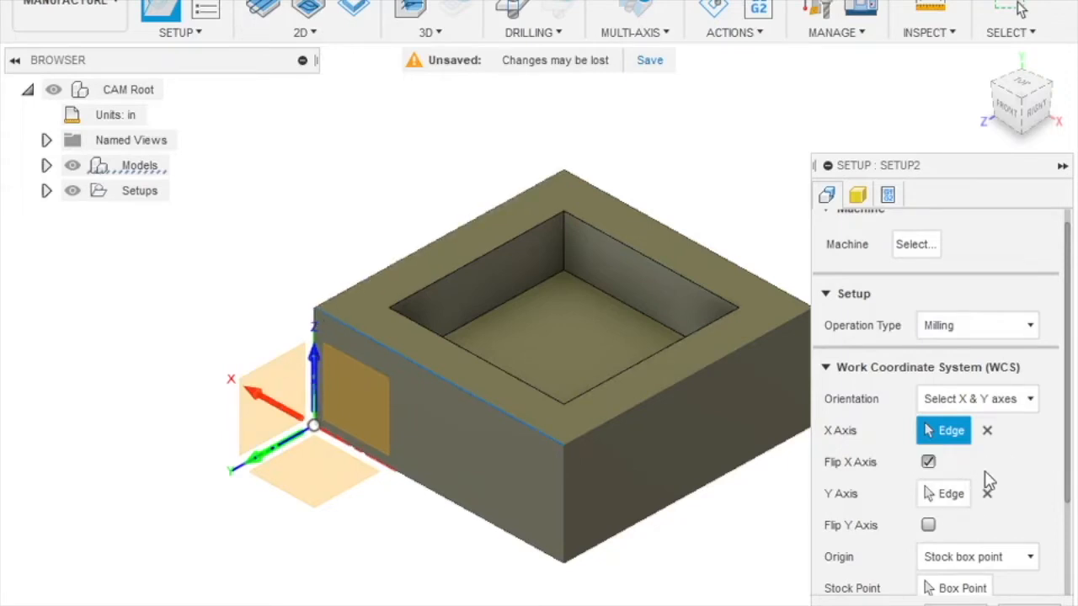
- Place the WCS origin on the stock box point at the block's top front-left corner and finish the milling setup
left_click(967, 589)
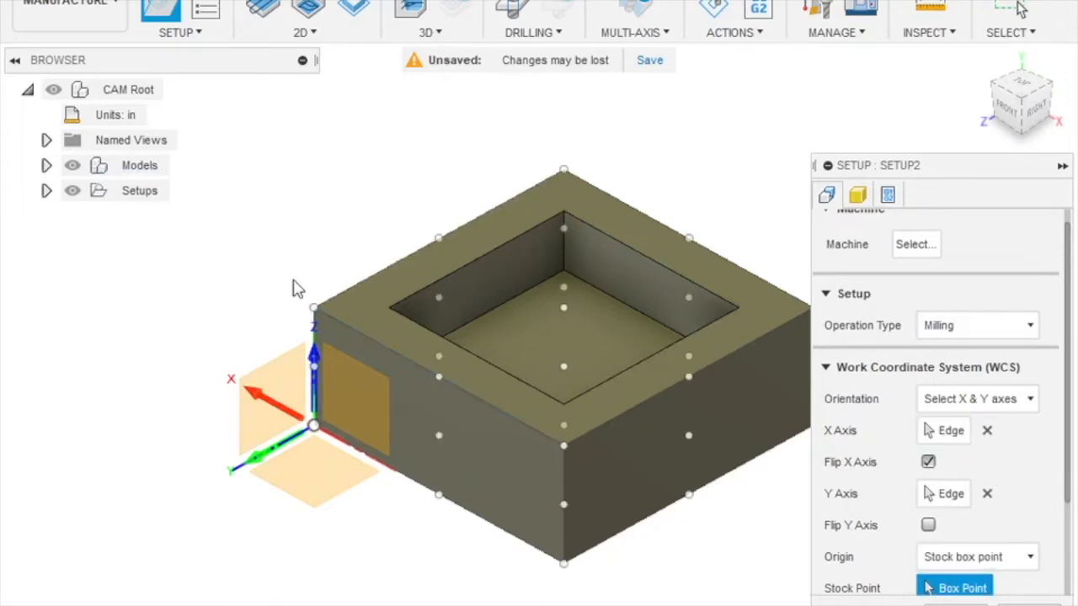
left_click(314, 309)
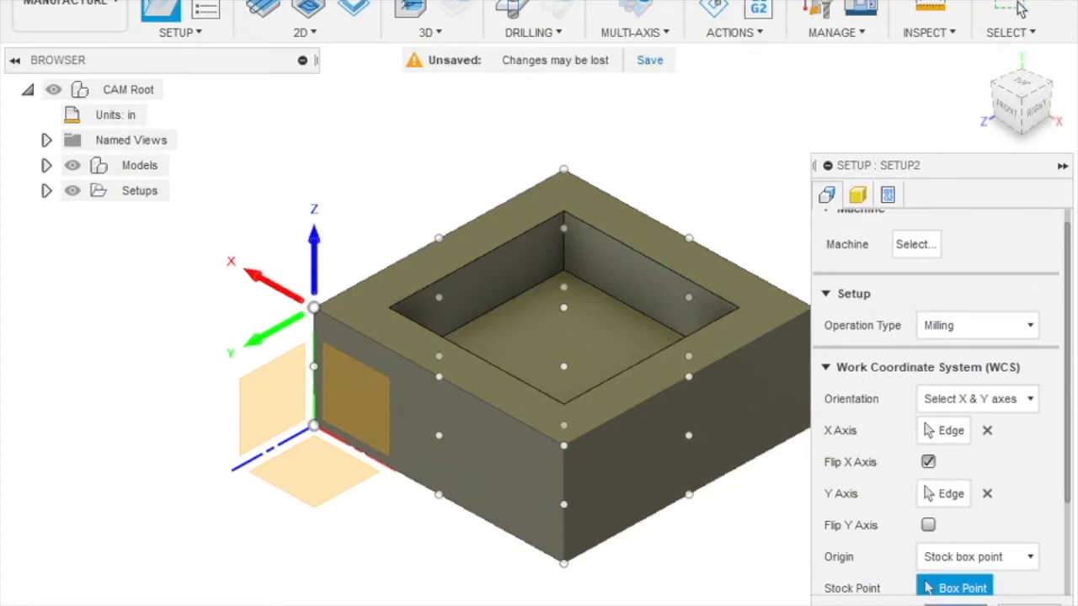
left_click(954, 605)
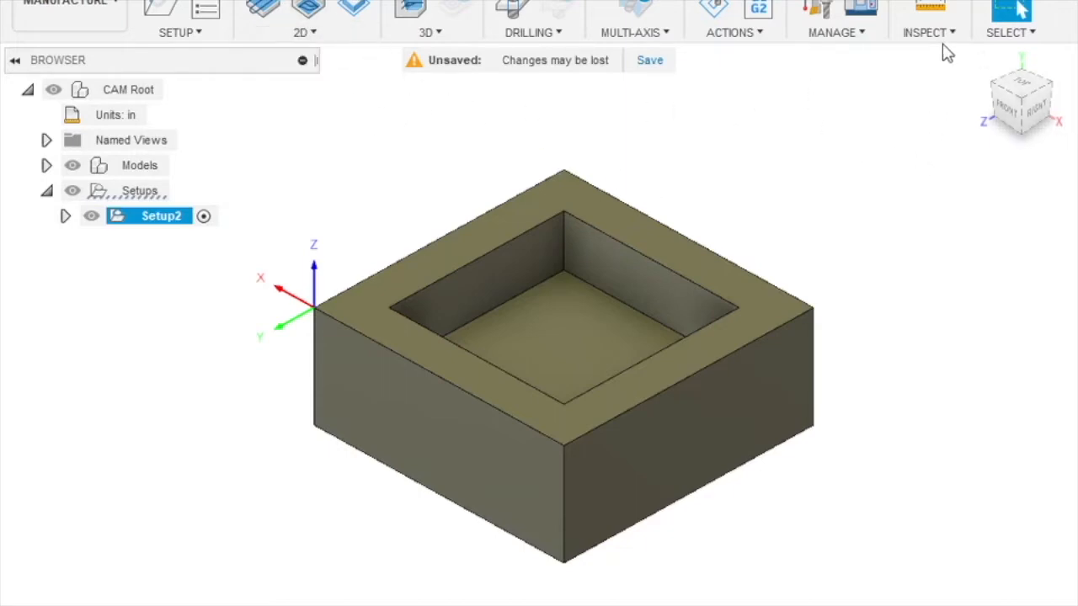
- Open the Tool Library and start a new tool in the local Library
left_click(182, 33)
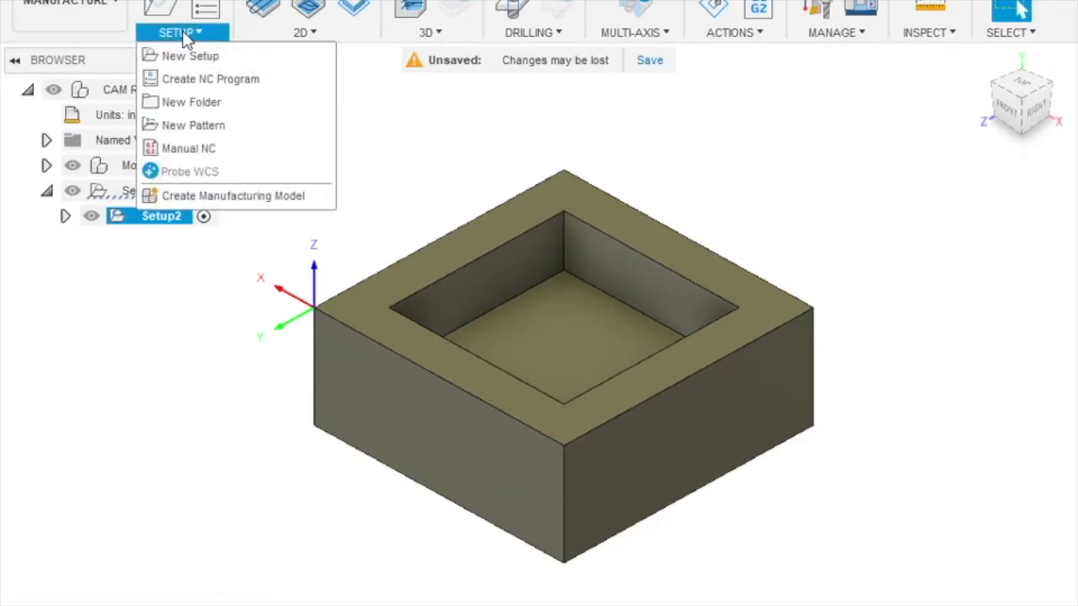
left_click(836, 32)
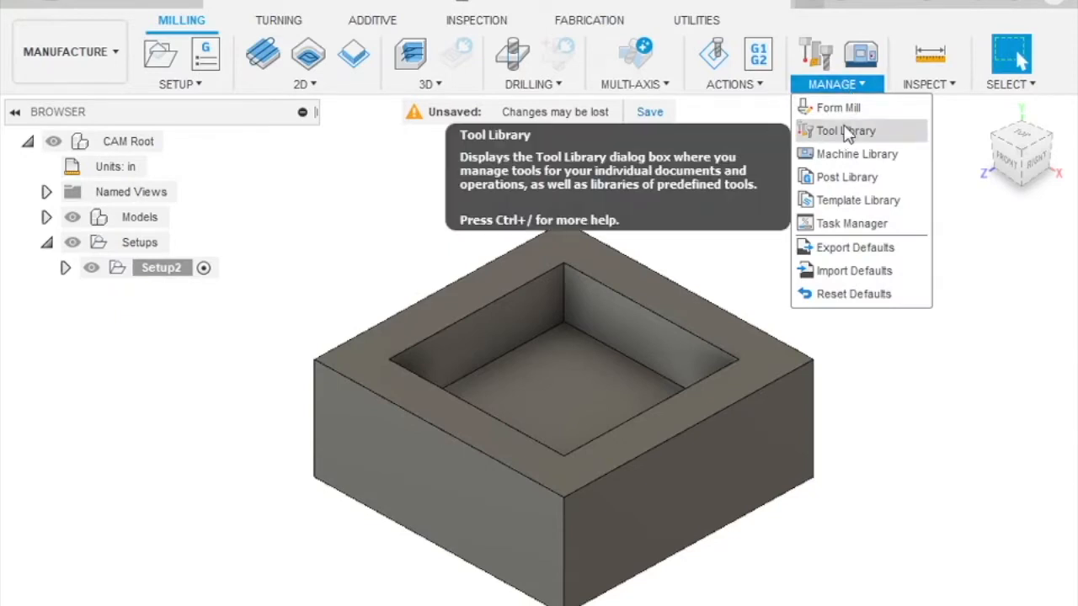
left_click(846, 131)
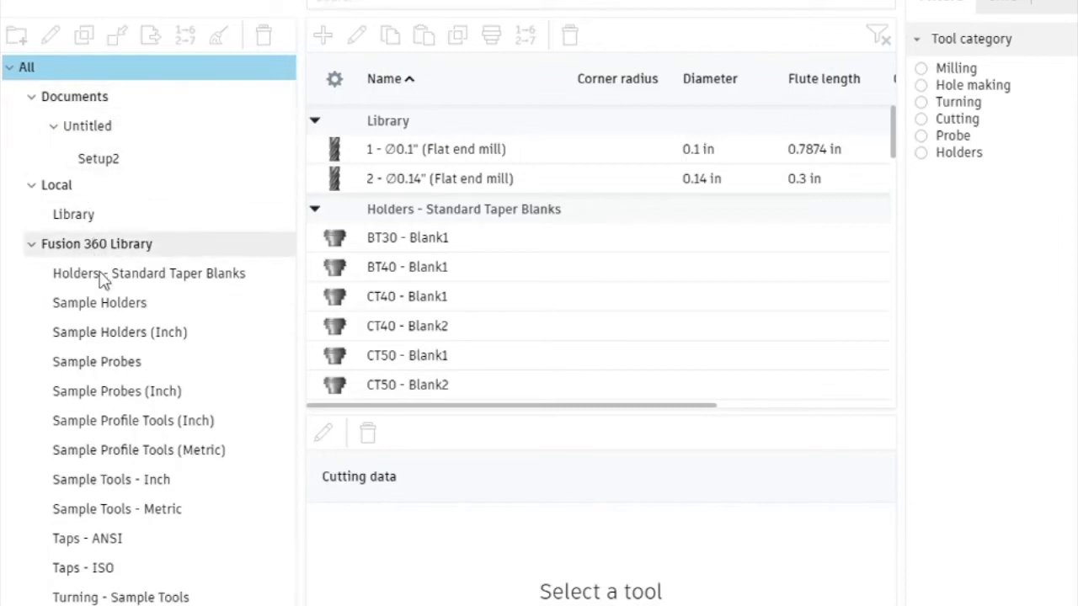
left_click(101, 218)
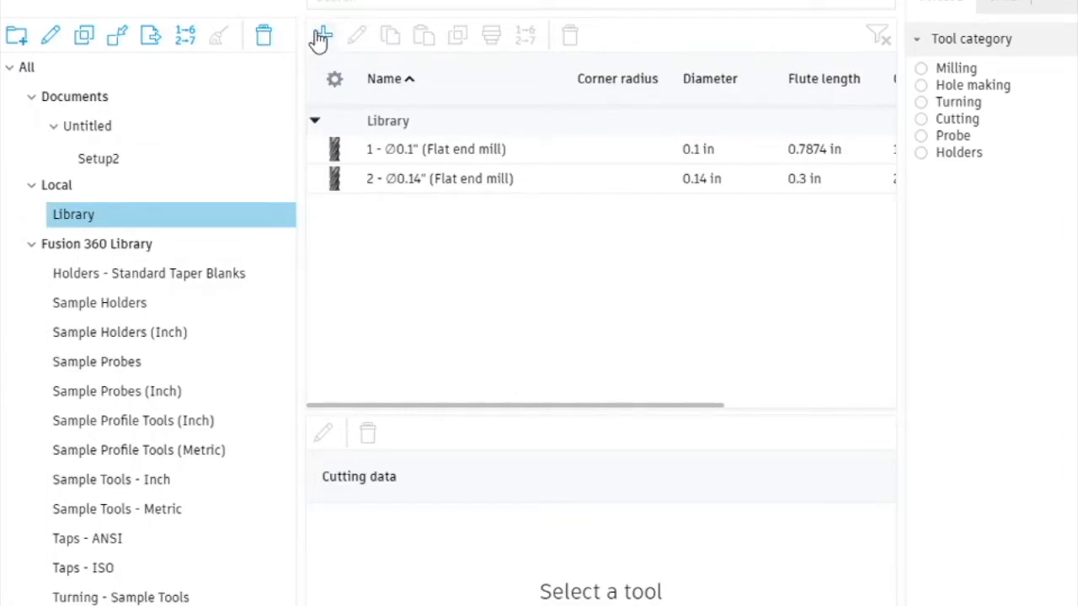
left_click(28, 70)
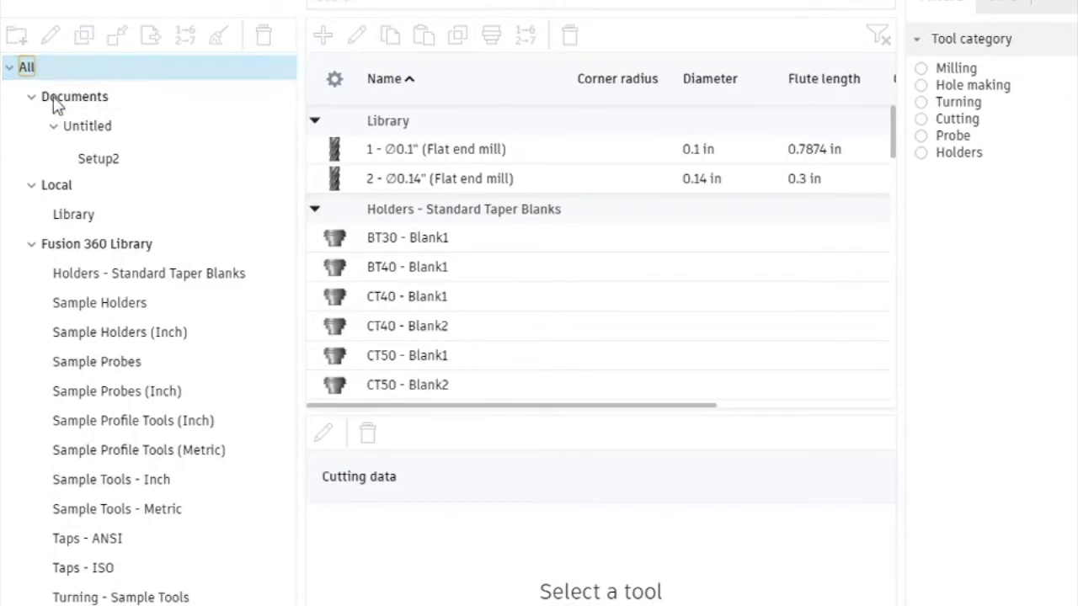
left_click(97, 186)
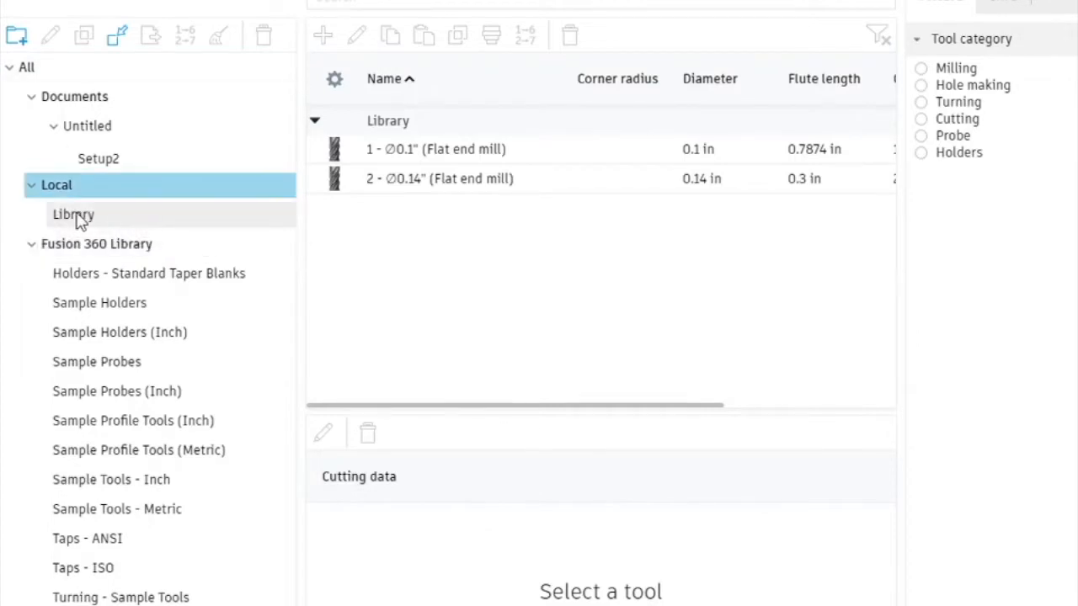
left_click(74, 216)
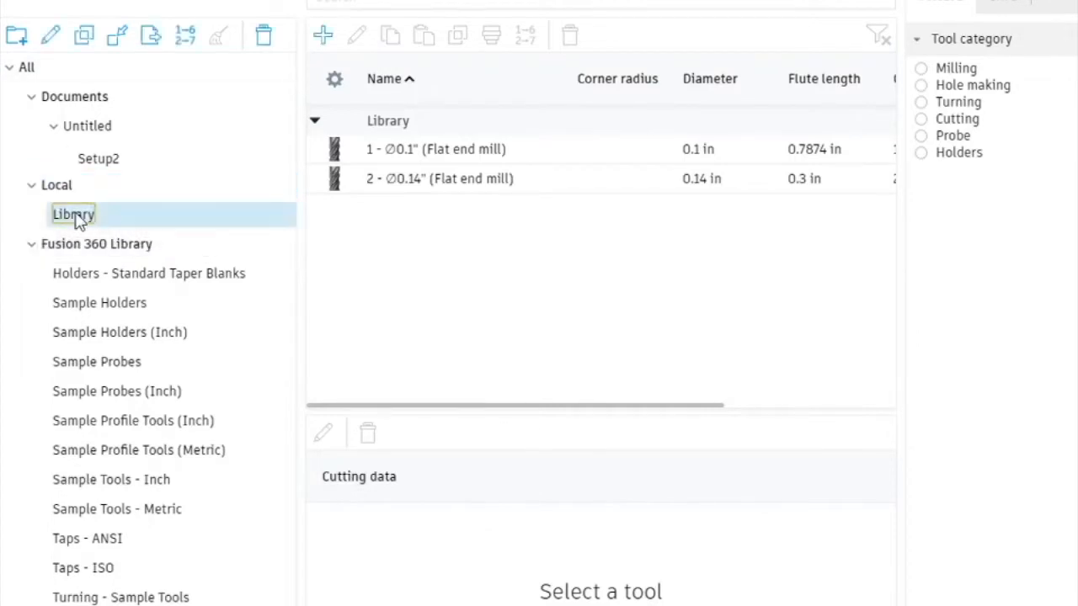
left_click(325, 38)
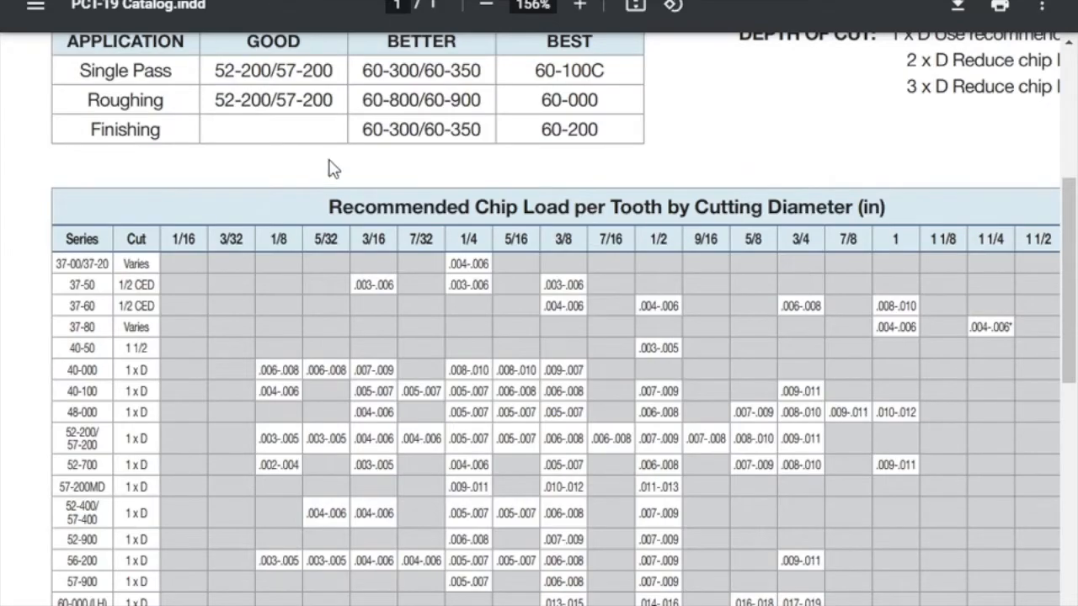
- Switch to the browser and examine the cutting diameter, lengths and flute specifications of the Onsrud 40-101 router bit
scroll(330, 169, "up", 5)
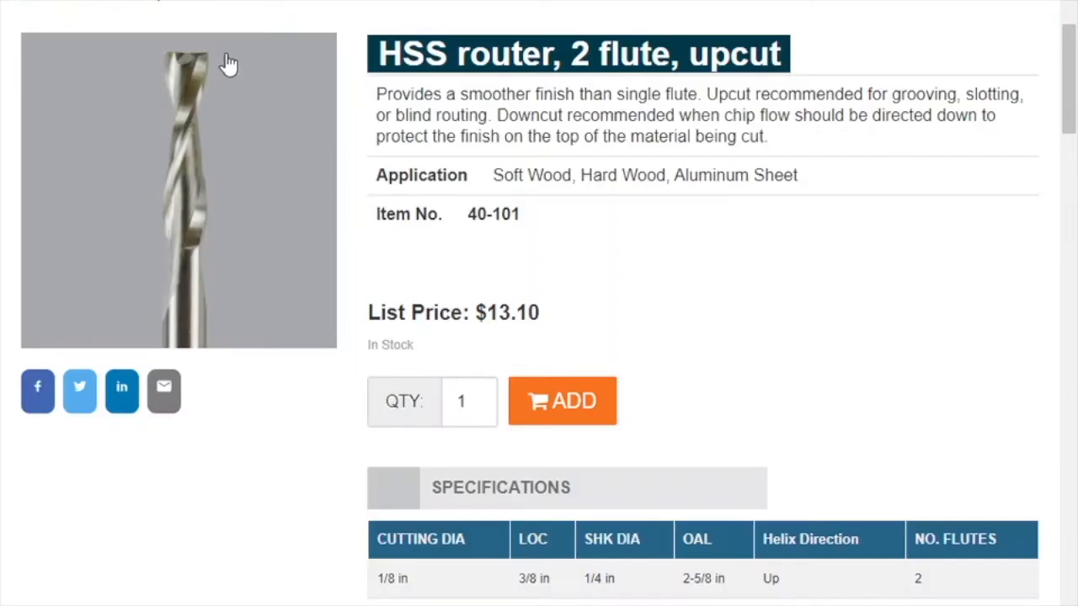
scroll(665, 301, "down", 1)
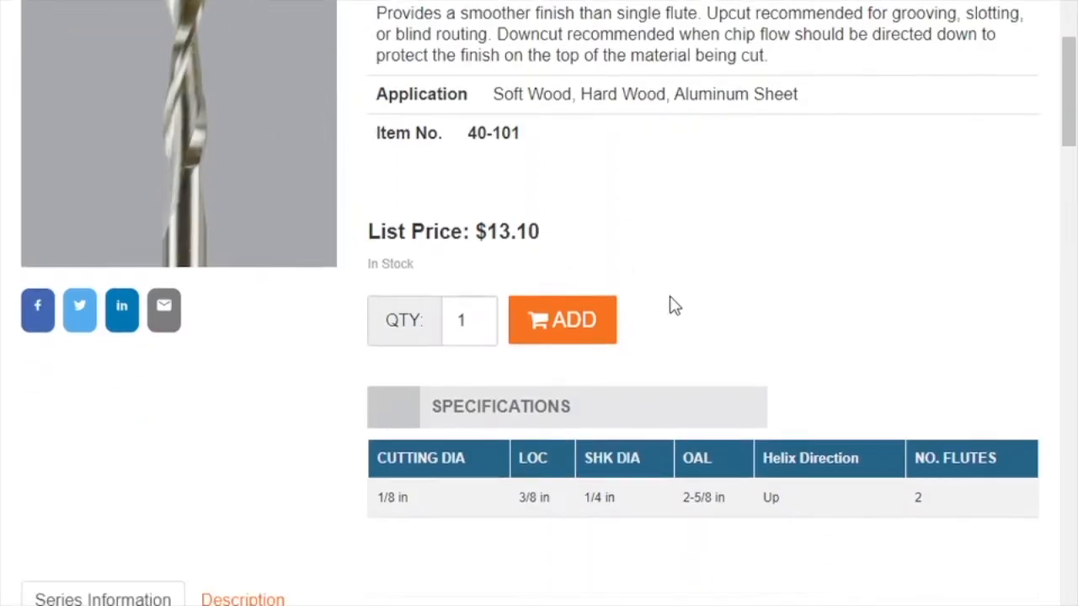
scroll(410, 488, "down", 2)
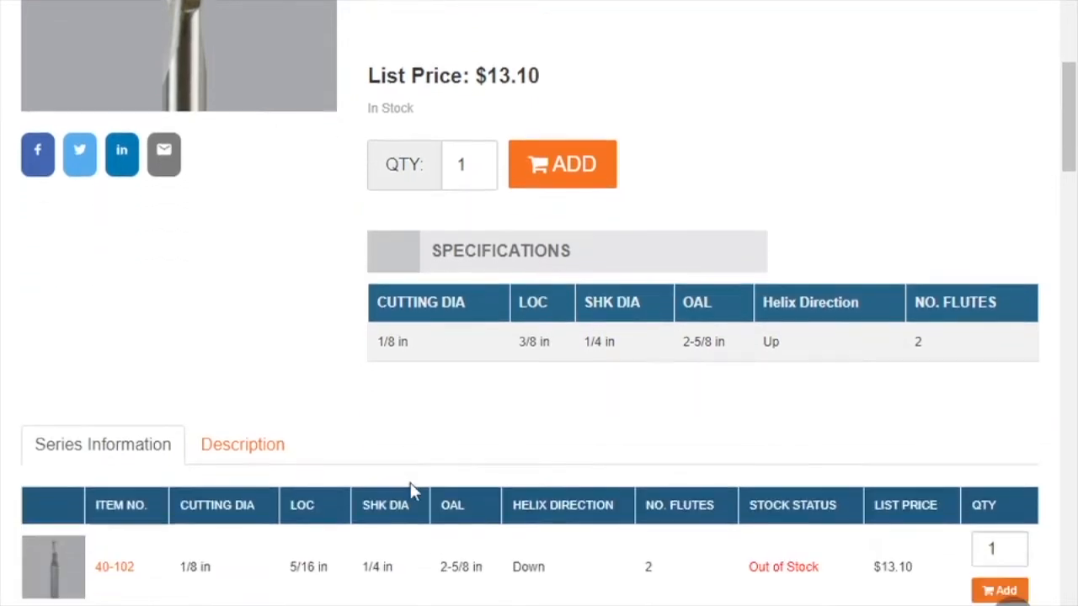
scroll(548, 286, "up", 2)
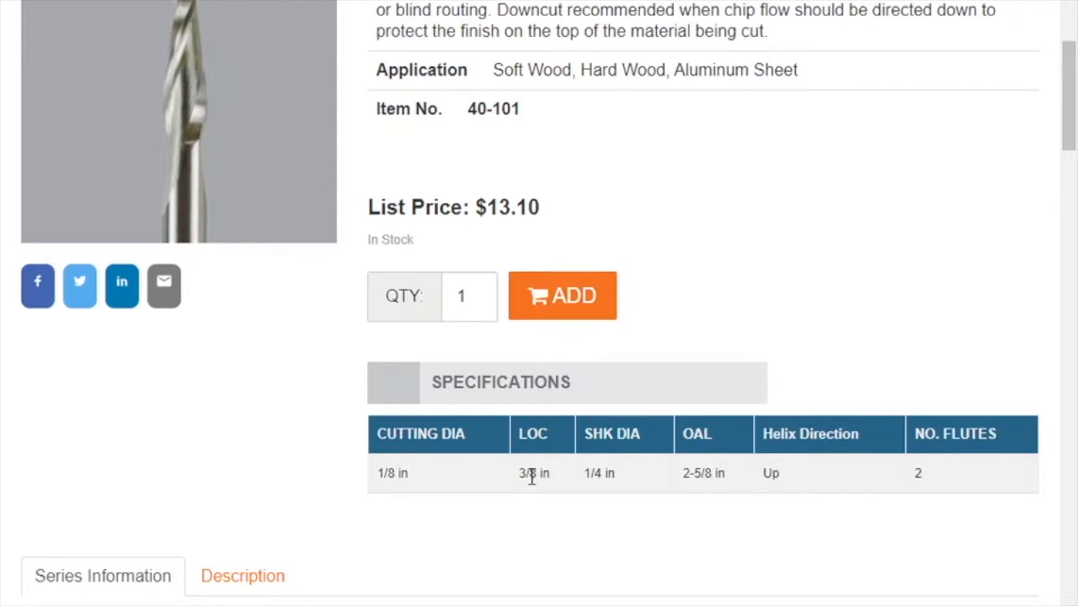
scroll(602, 493, "up", 1)
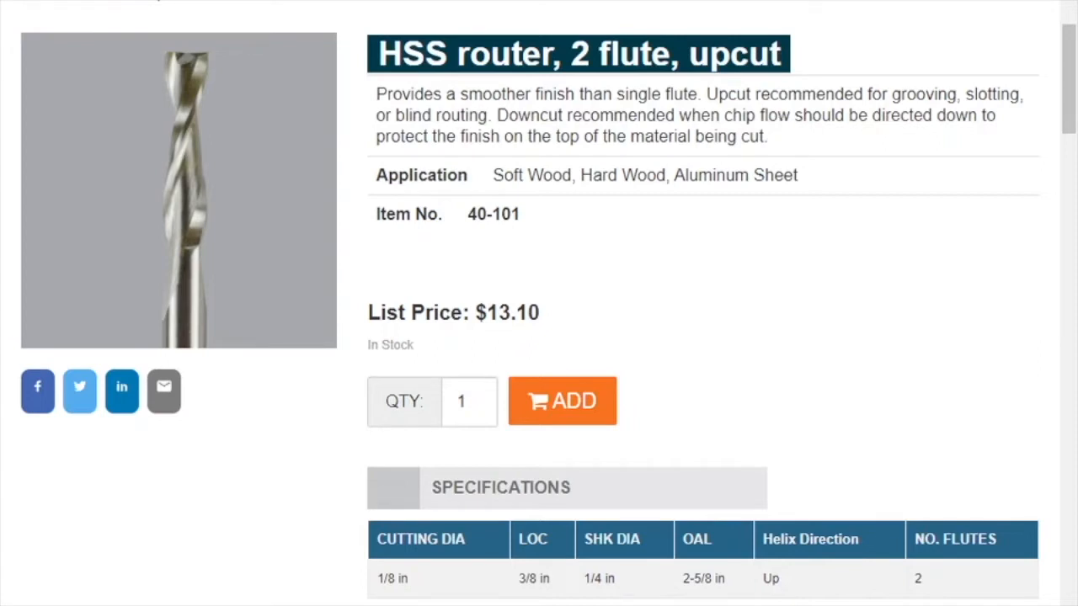
- Back in Fusion 360, make the new tool a flat end mill with the description "Onsrud 40-101 - Hardwood"
left_click(517, 604)
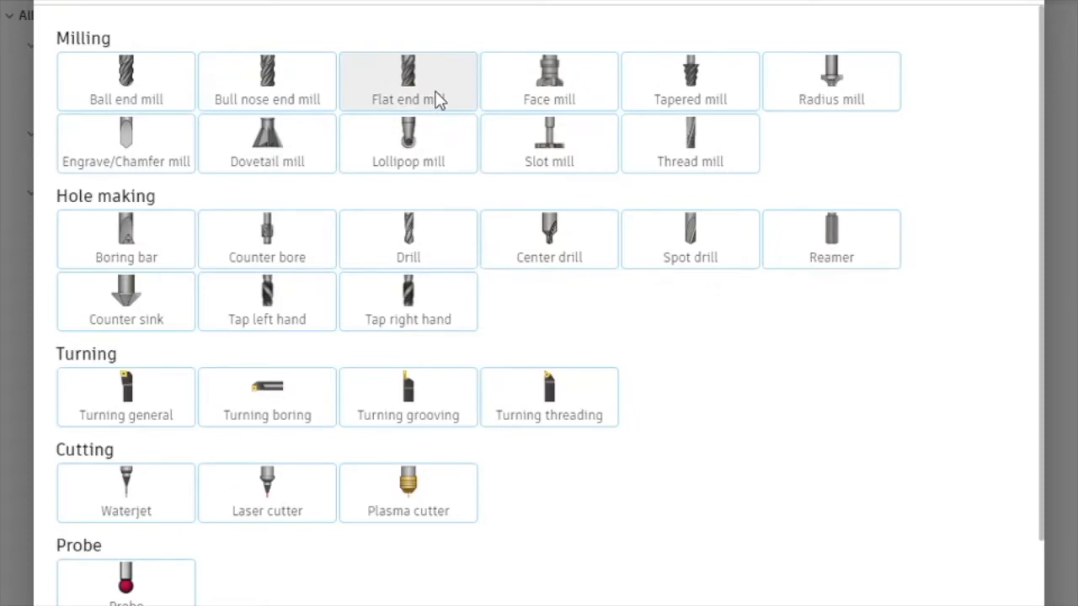
left_click(435, 99)
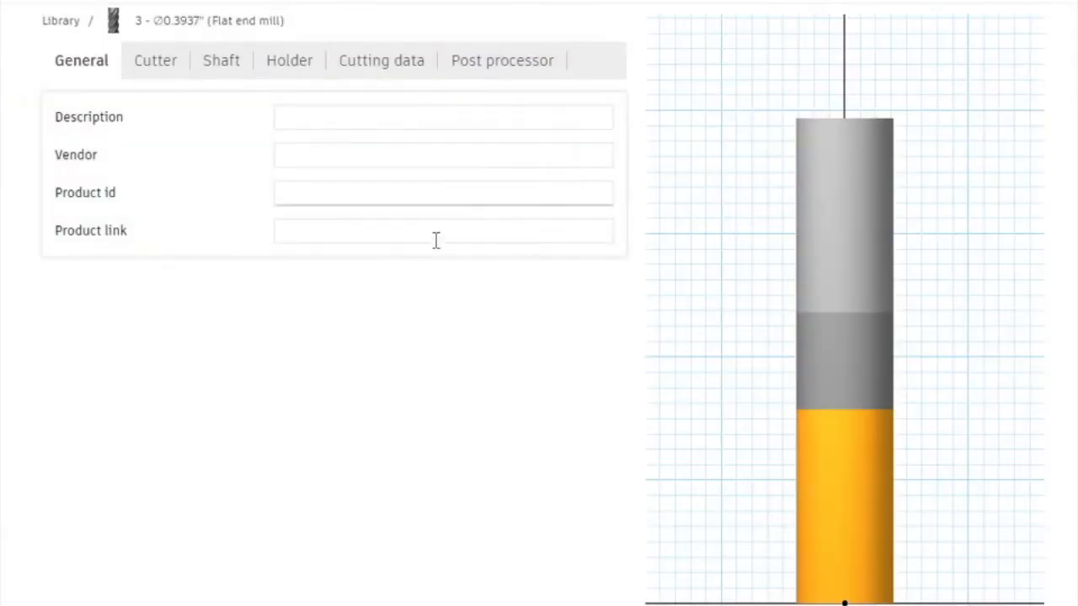
left_click(366, 115)
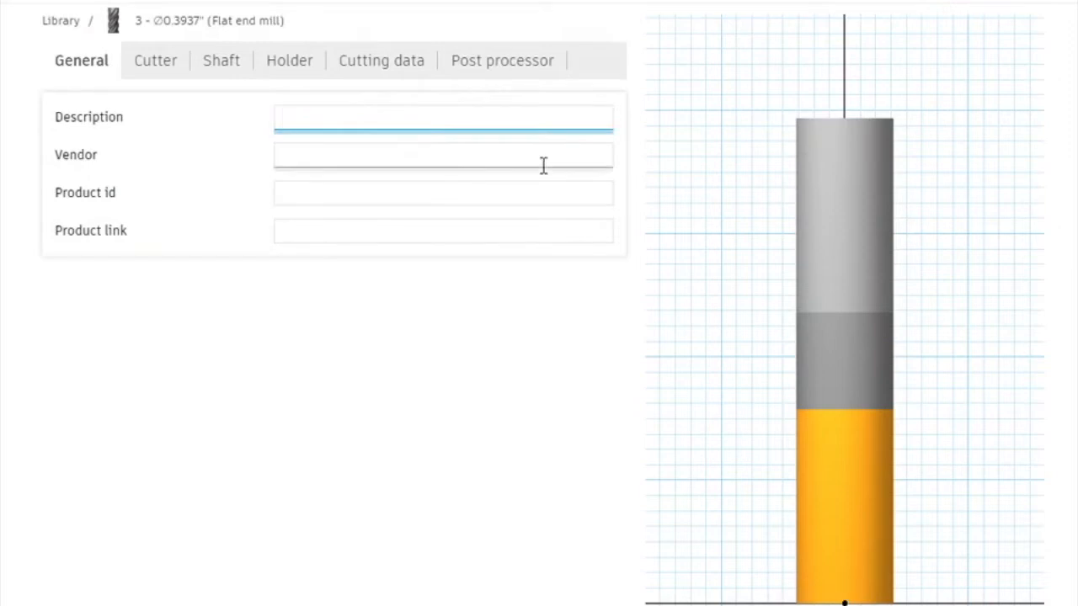
type("Onsrud 40-101")
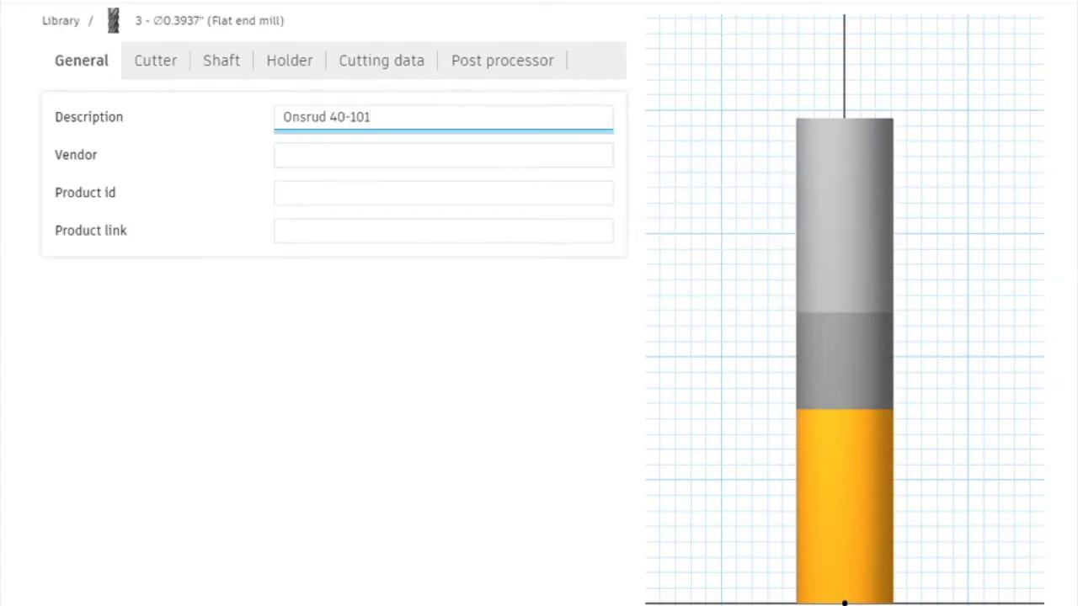
key("Return")
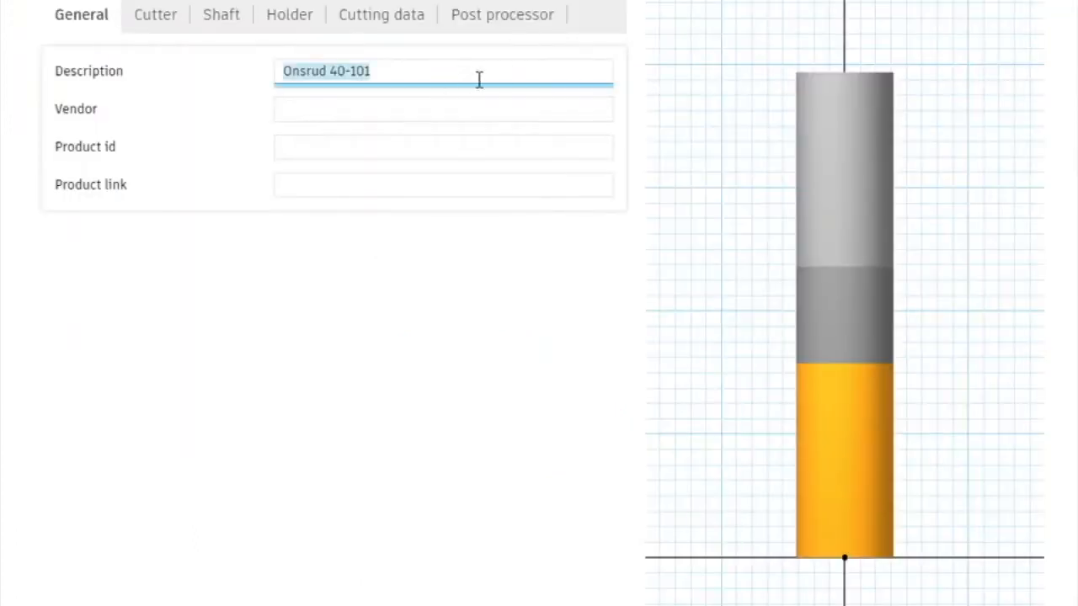
left_click(464, 71)
type("- Hardwood")
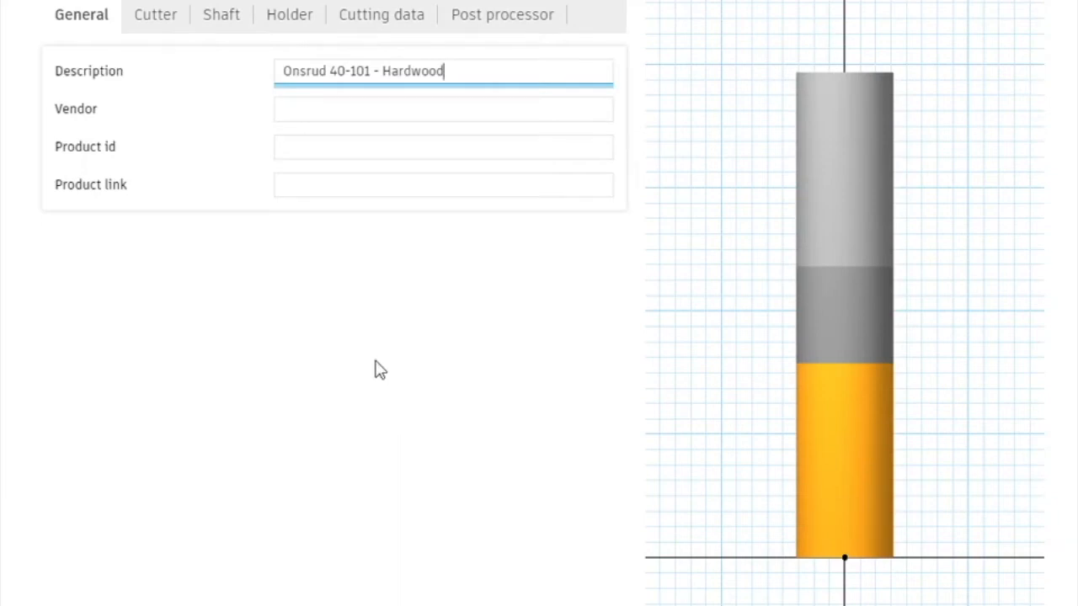
- Set the cutter's number of flutes to 2 and its diameter to 1/8 in, following the 40-101 product page
left_click(156, 26)
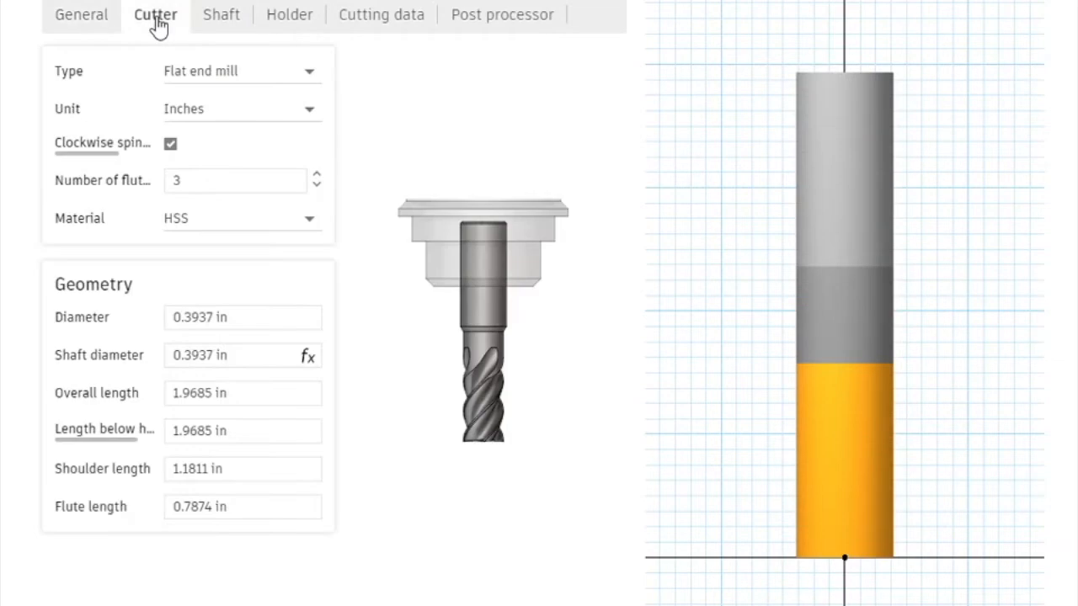
left_click(317, 186)
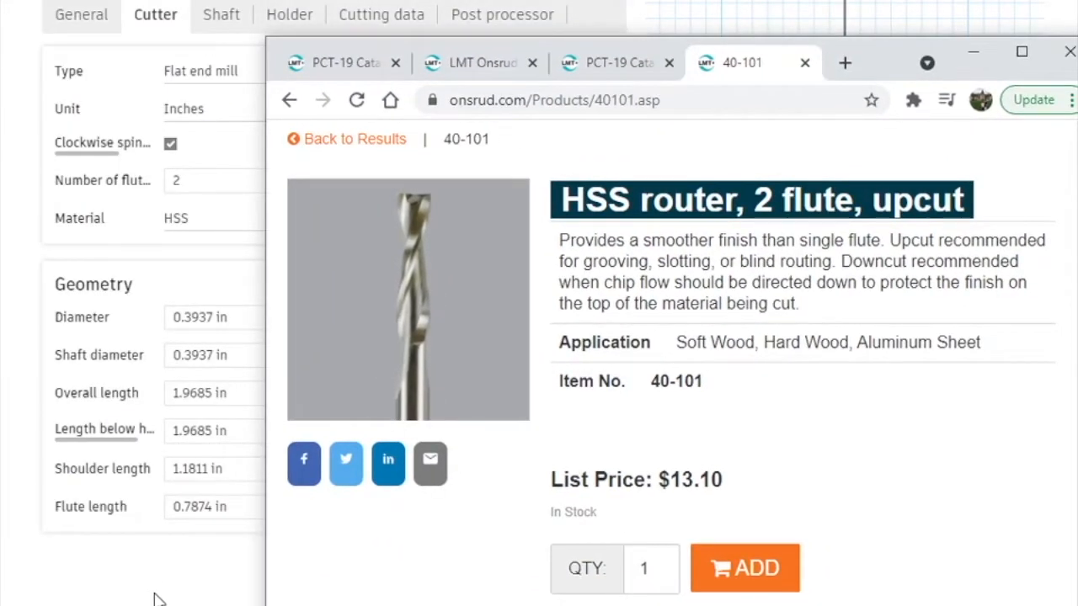
scroll(799, 469, "down", 4)
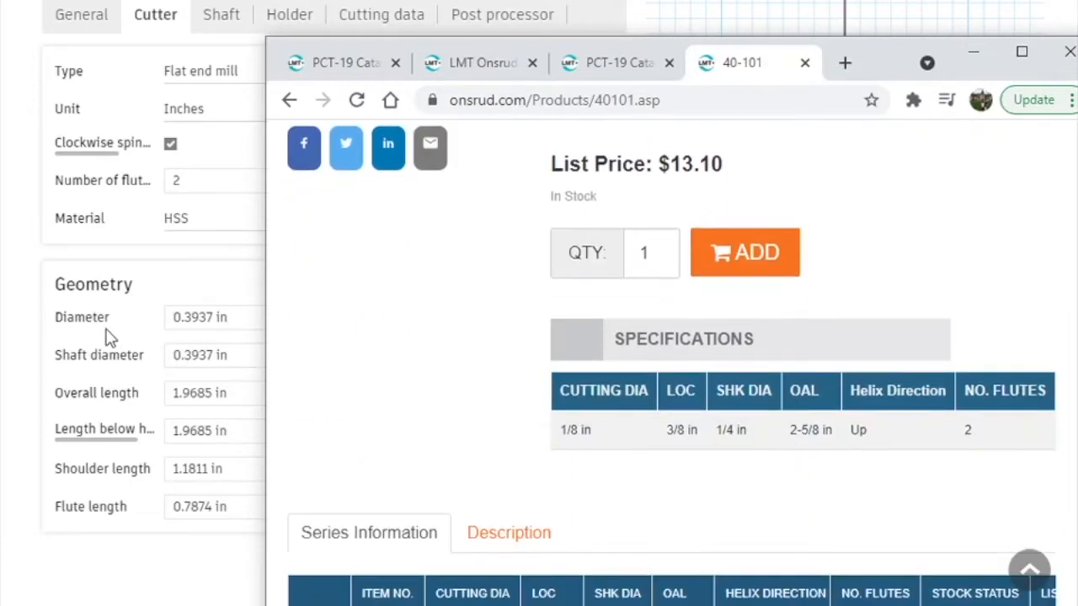
left_click(234, 323)
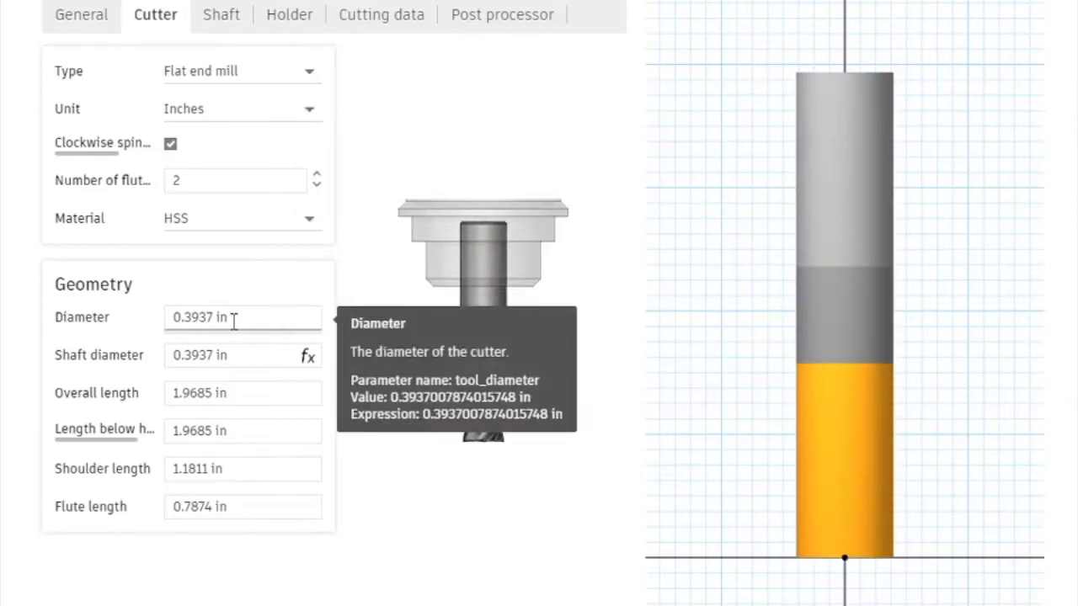
left_click(234, 322)
type("1/8")
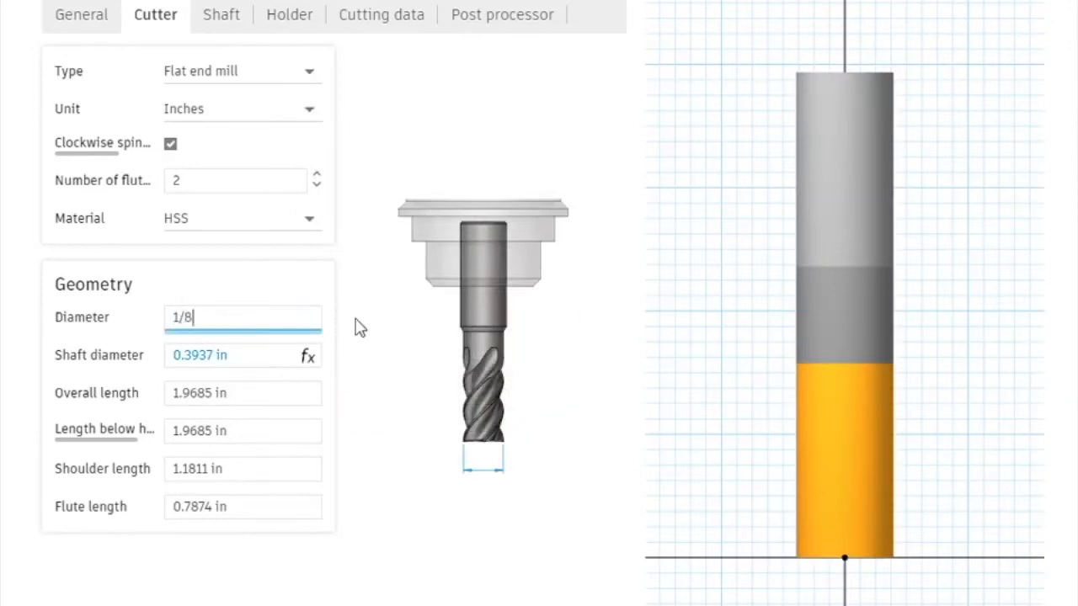
key("Return")
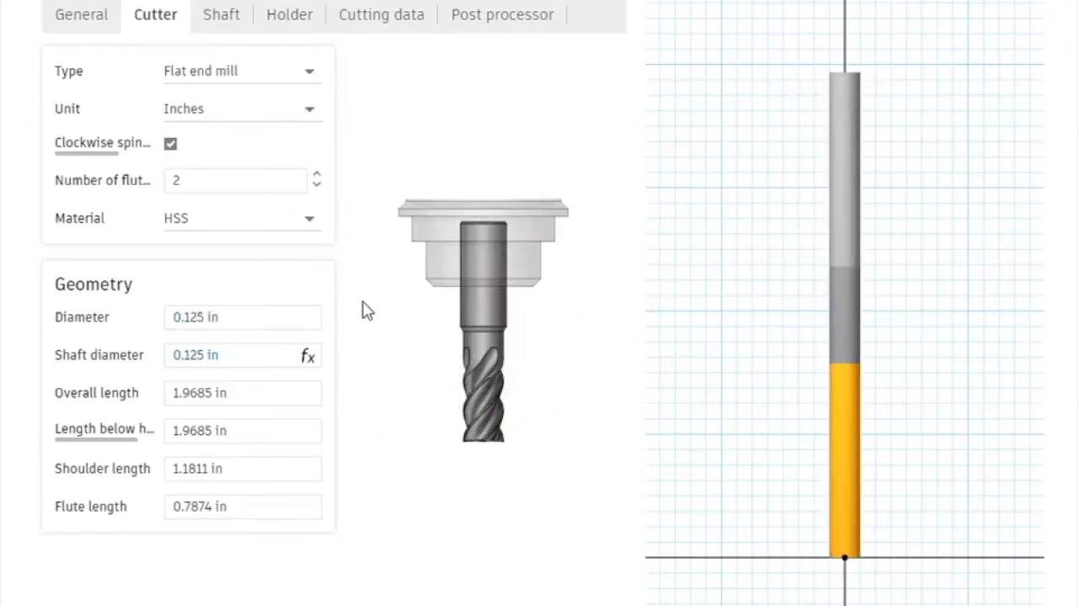
- Check the shank diameter on the 40-101 product page and set the tool's shaft diameter to 1/4 in
left_click(263, 359)
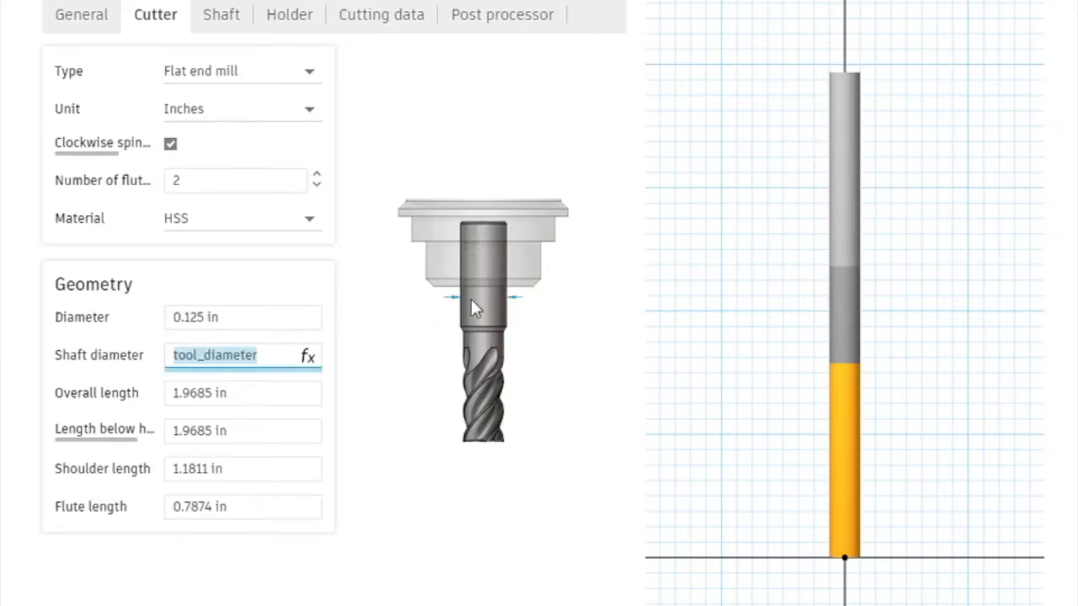
left_click(253, 317)
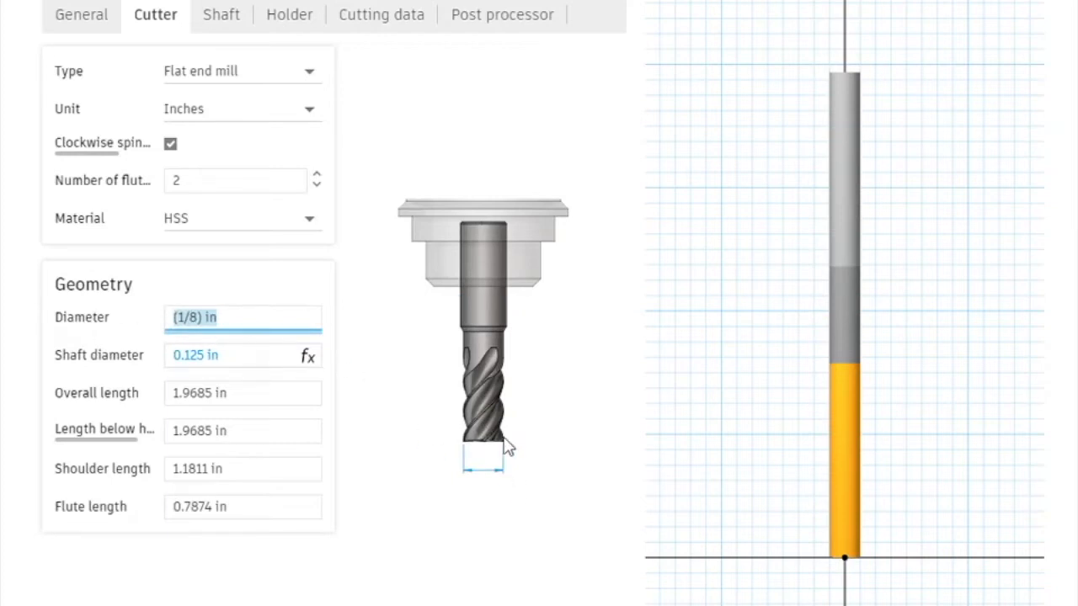
left_click(262, 355)
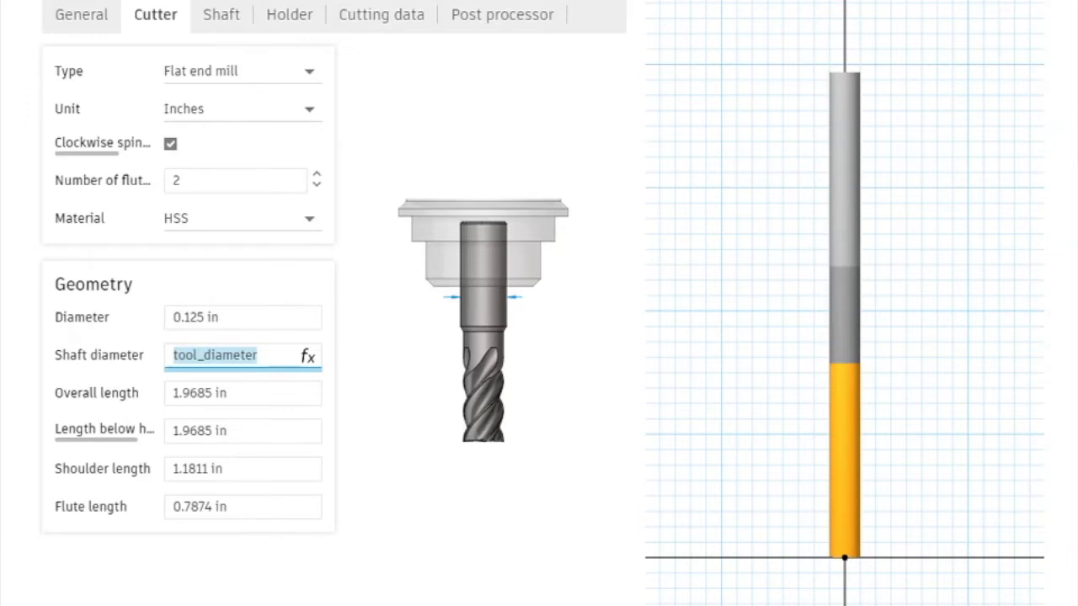
key("Return")
key("alt+Tab")
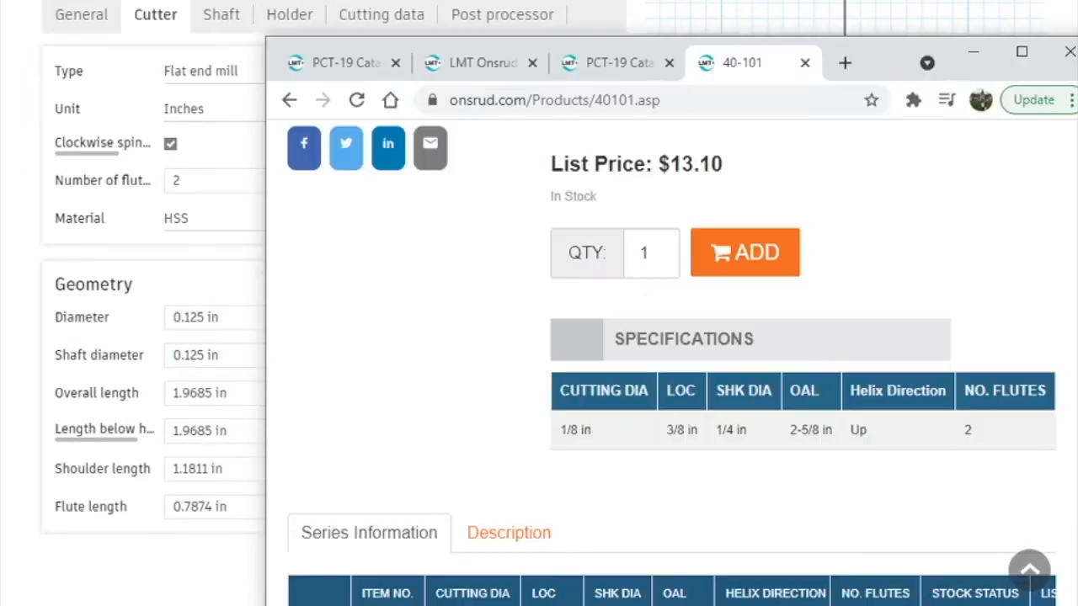
scroll(701, 456, "down", 1)
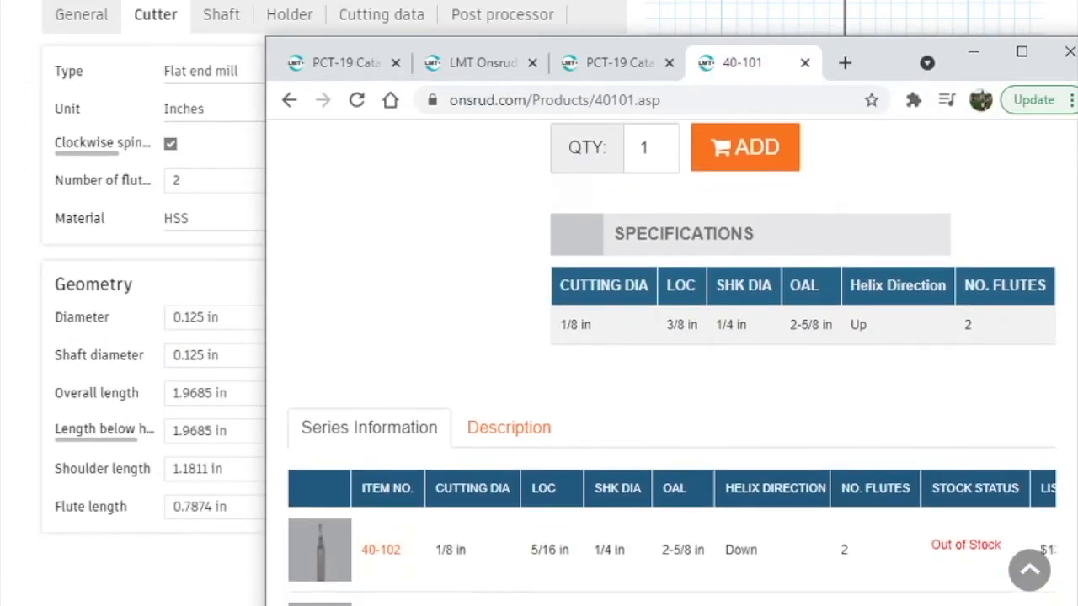
key("alt+Tab")
left_click(231, 354)
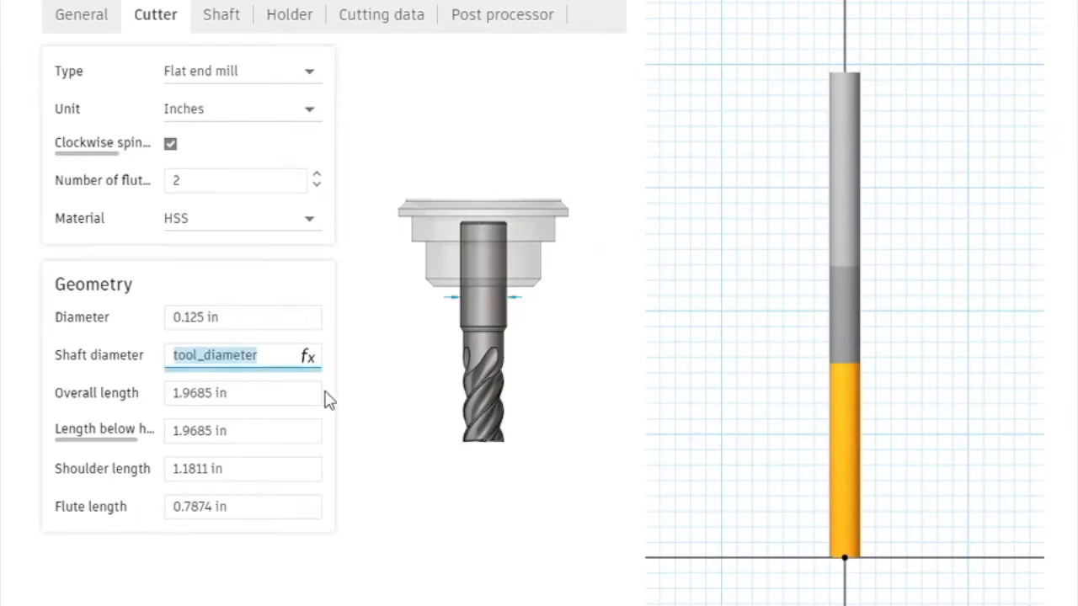
type("1/4")
key("Return")
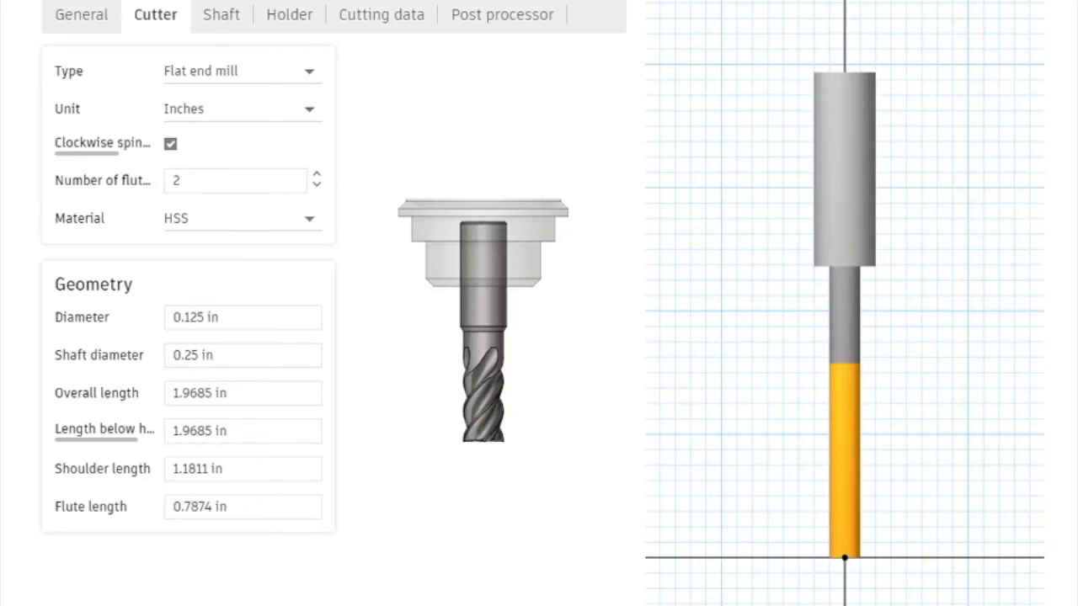
- Check the overall length on the 40-101 product page and enter 2-5/8 as the tool's overall length in Fusion 360
key("alt+Tab")
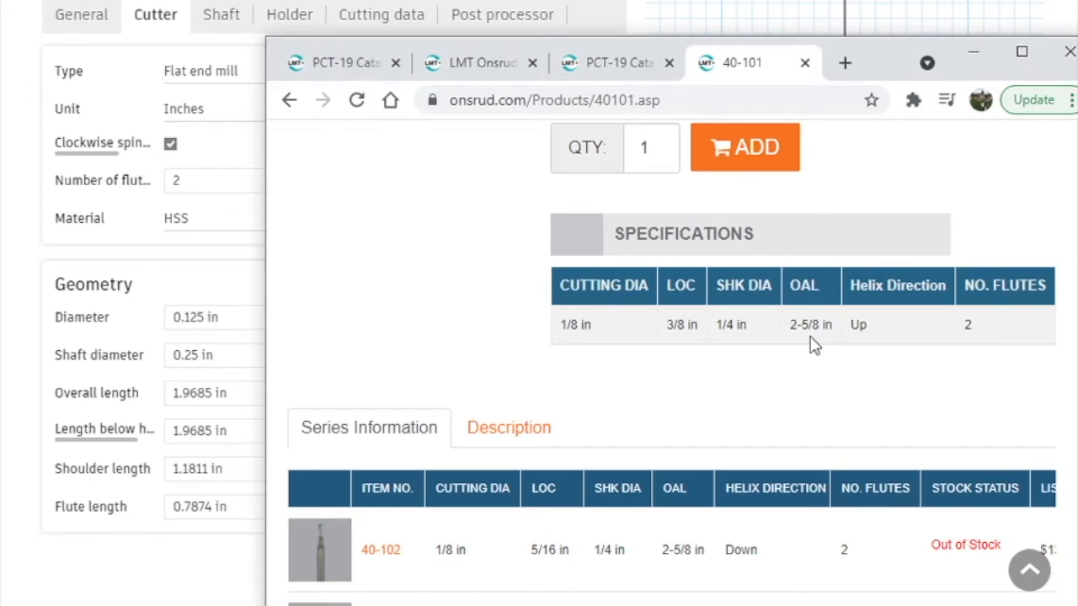
left_click(116, 591)
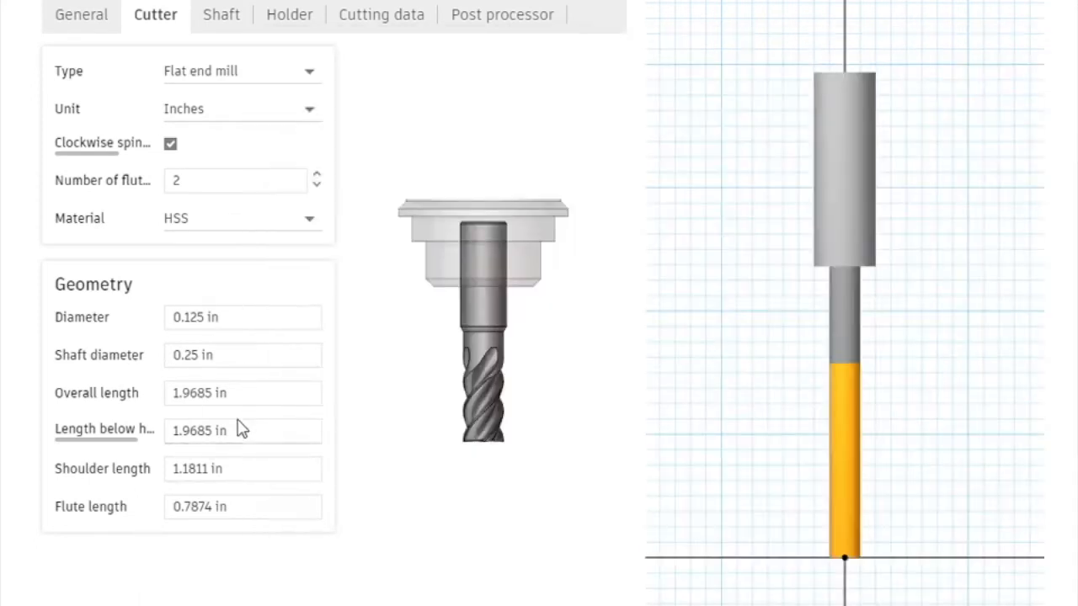
left_click(259, 393)
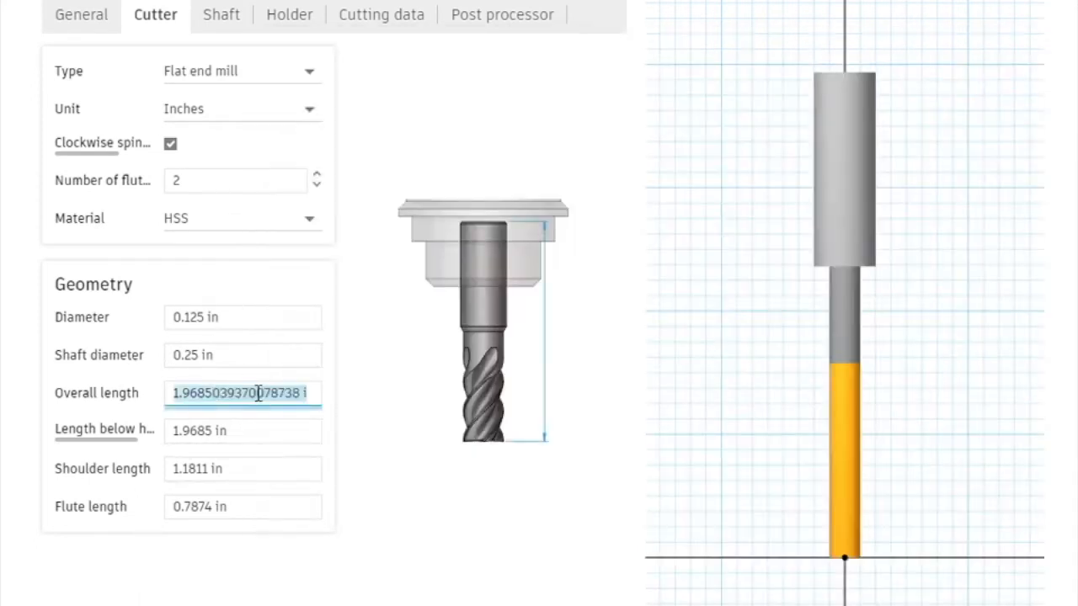
type("2-5/8")
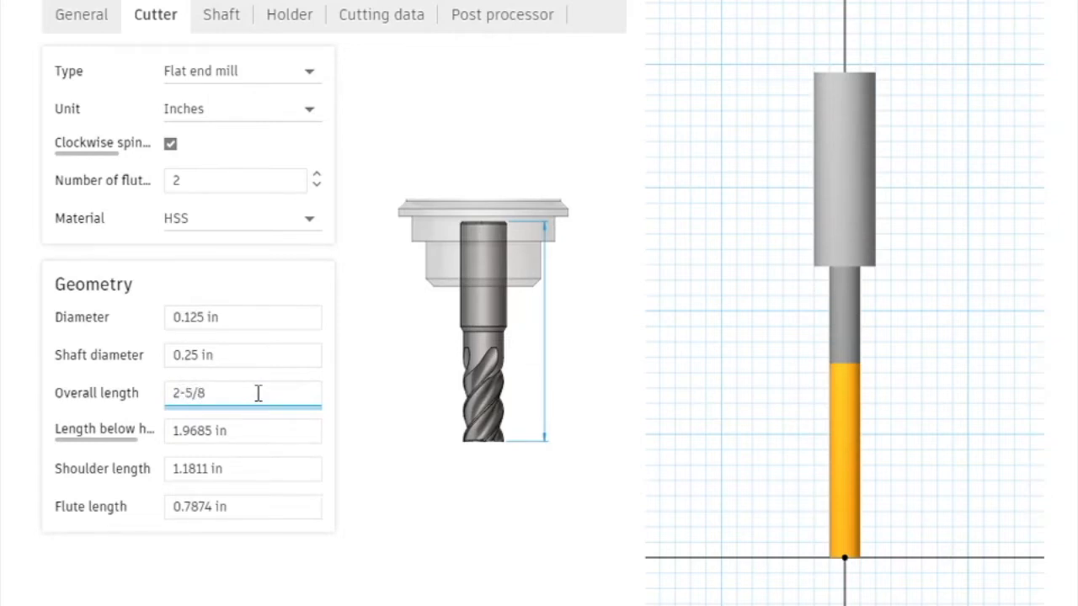
key("Return")
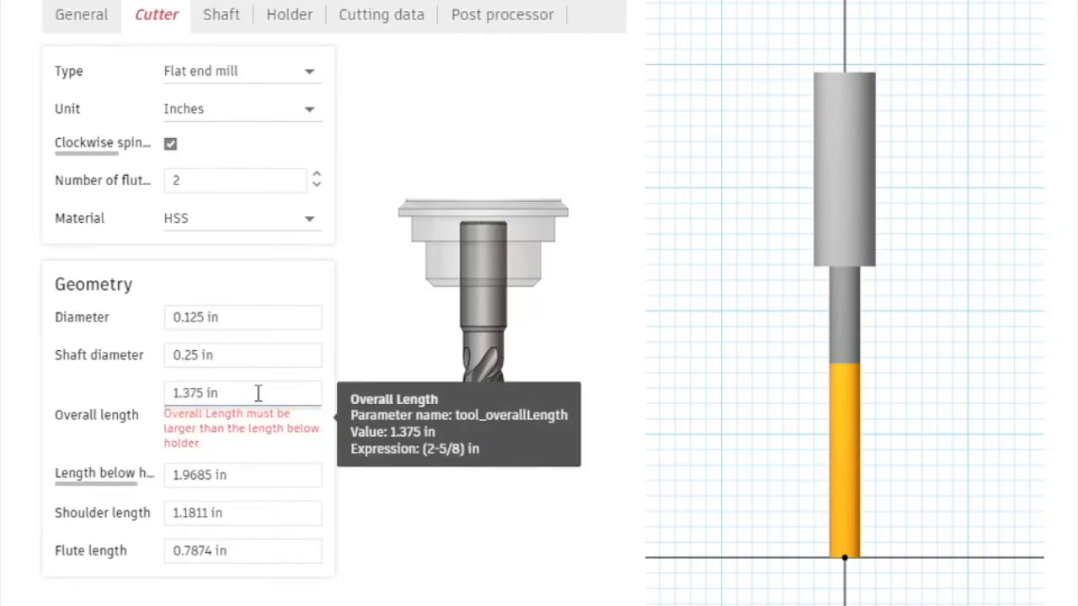
- Set the tool's length below holder to 0.75 in
left_click(261, 475)
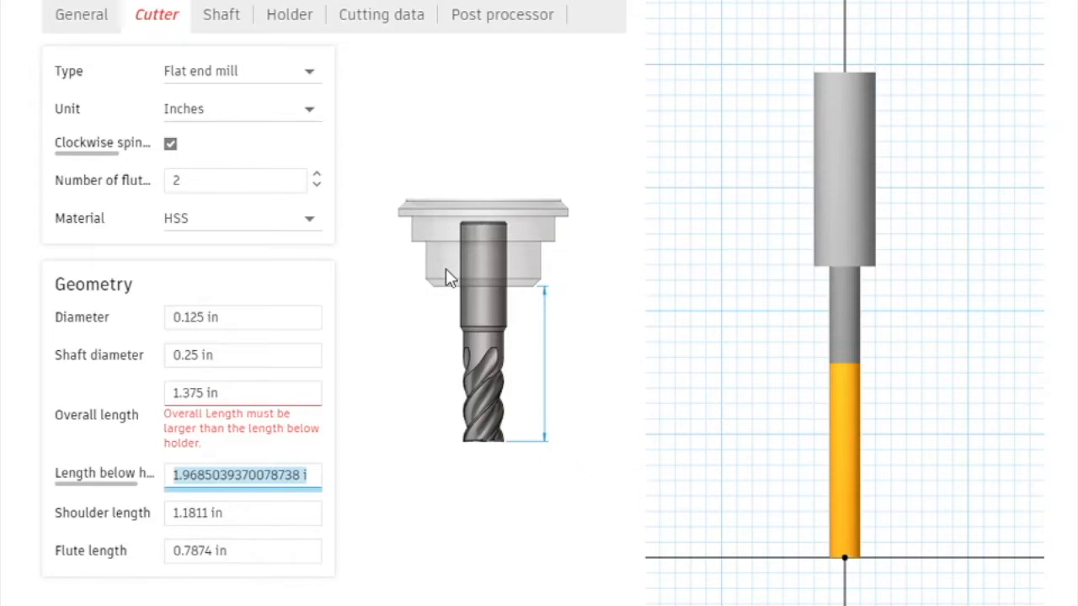
type(".75.")
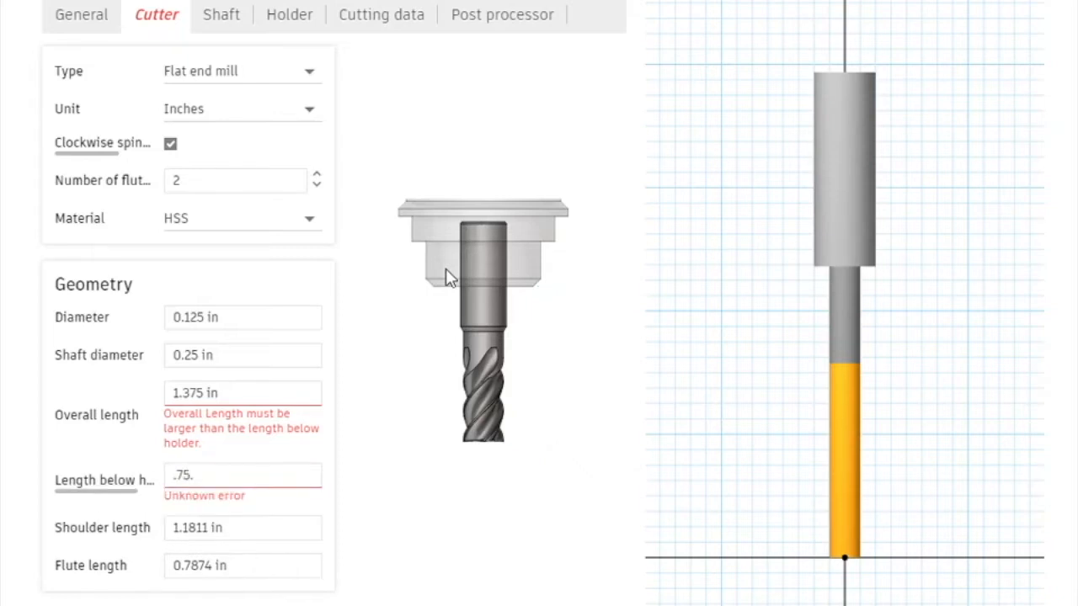
left_click(237, 475)
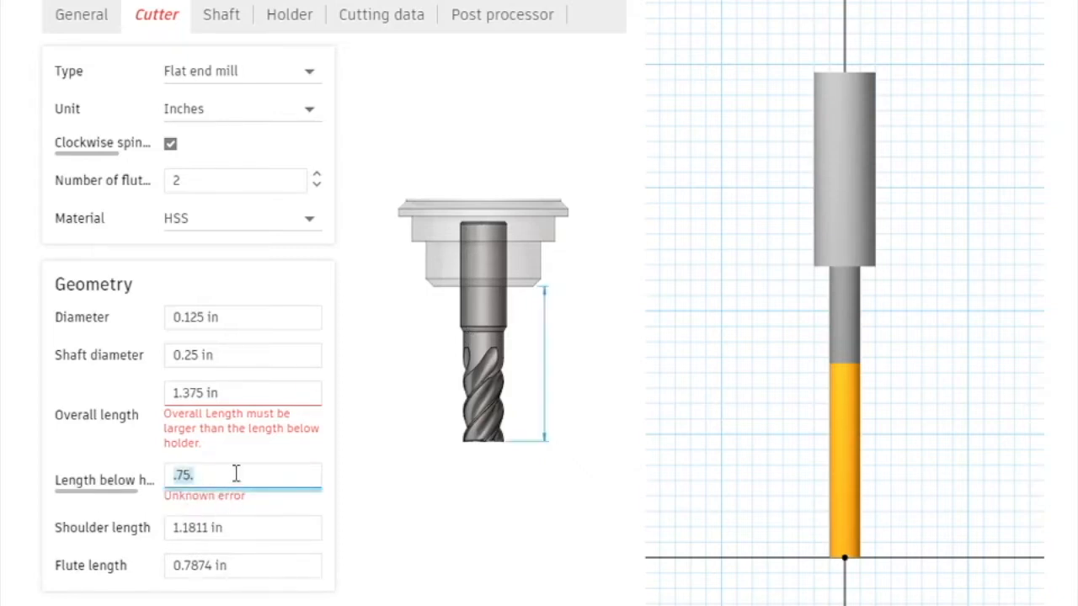
left_click(237, 474)
key("BackSpace")
key("Return")
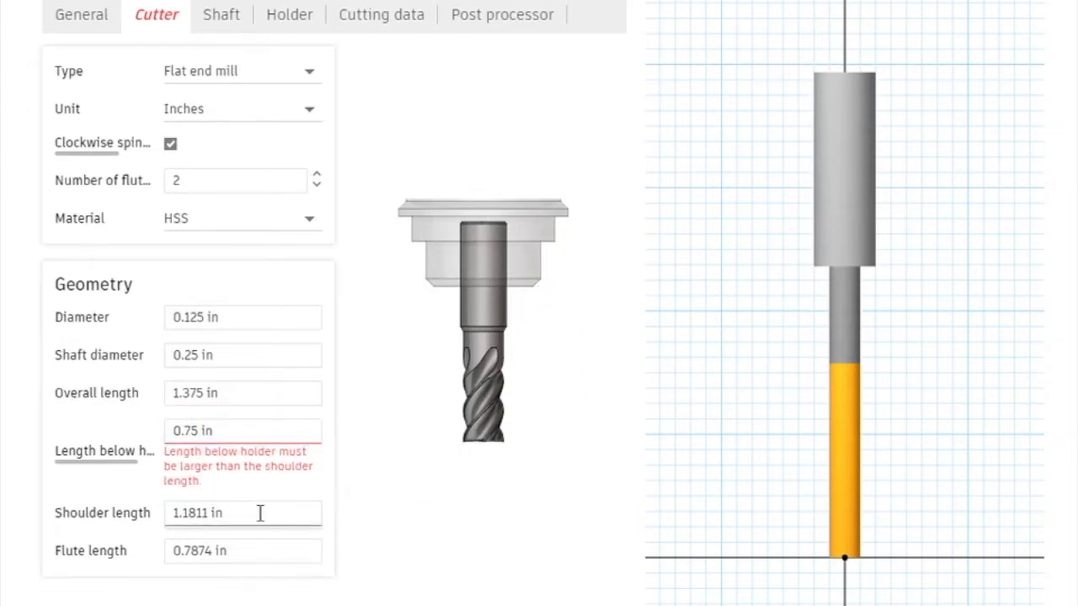
- Check the length of cut on the 40-101 product page and set the tool's shoulder length and flute length to 3/8 in
left_click(260, 513)
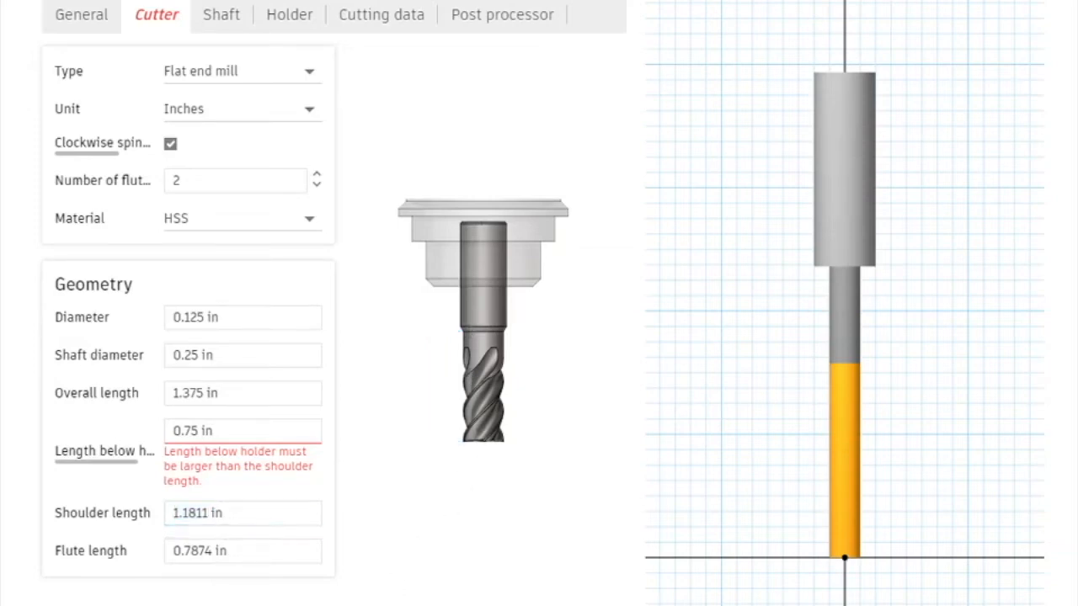
key("alt+Tab")
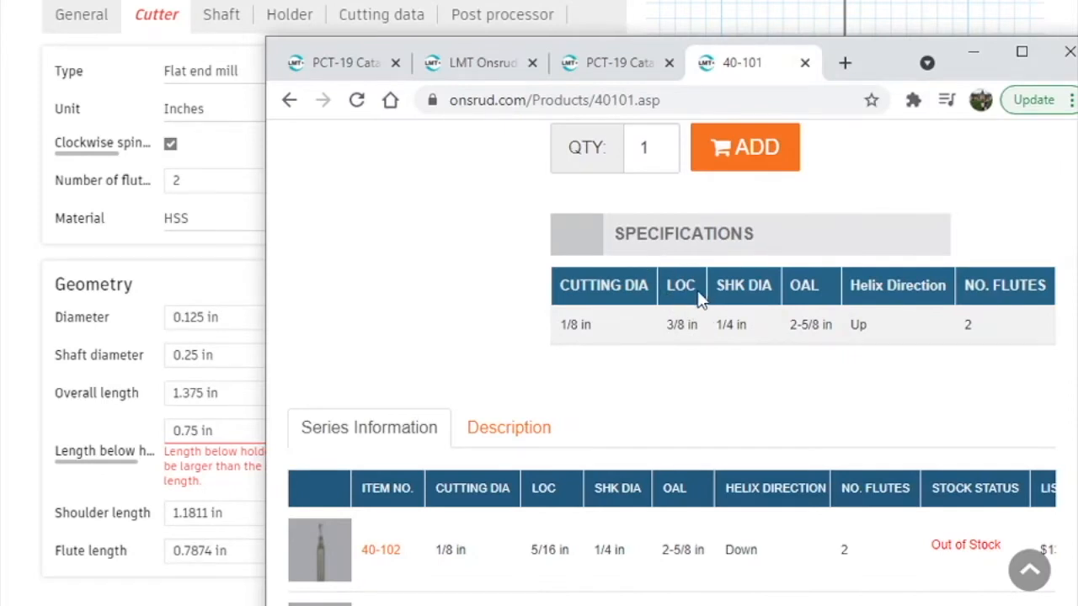
left_click(213, 499)
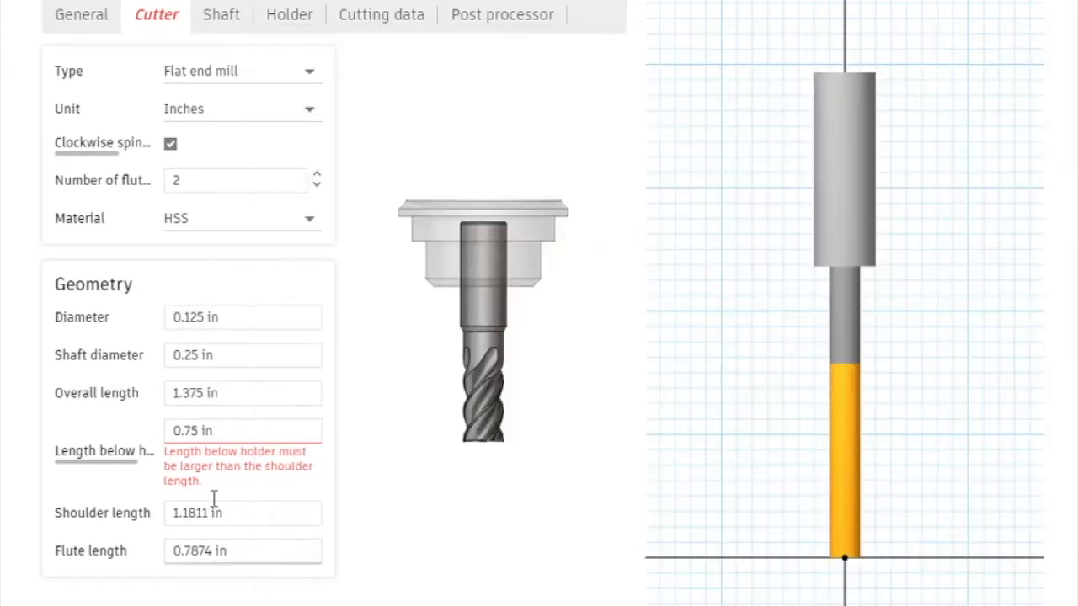
left_click(254, 522)
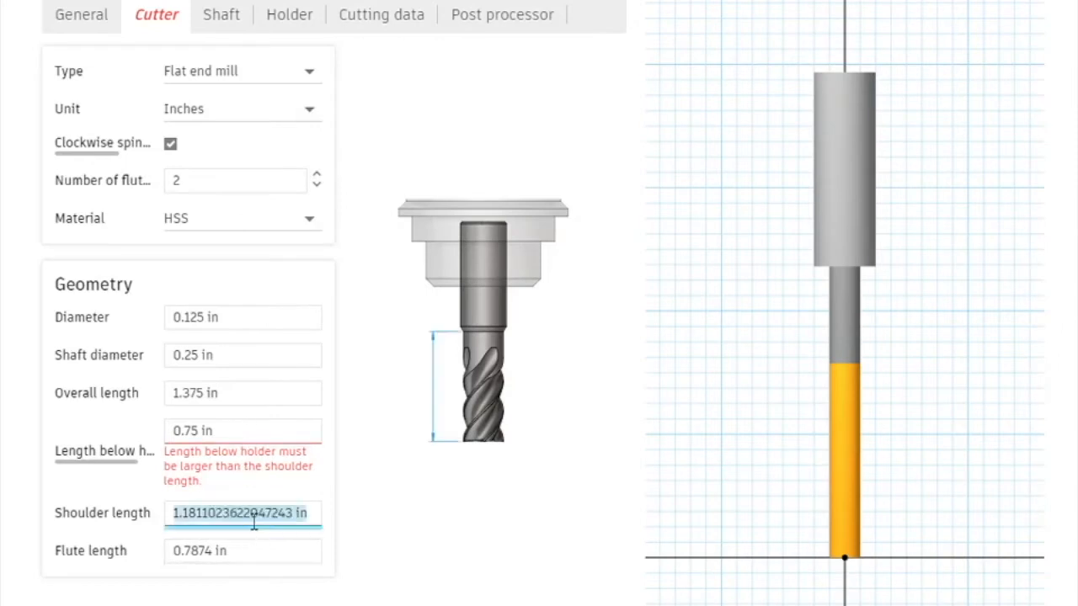
type("3/8")
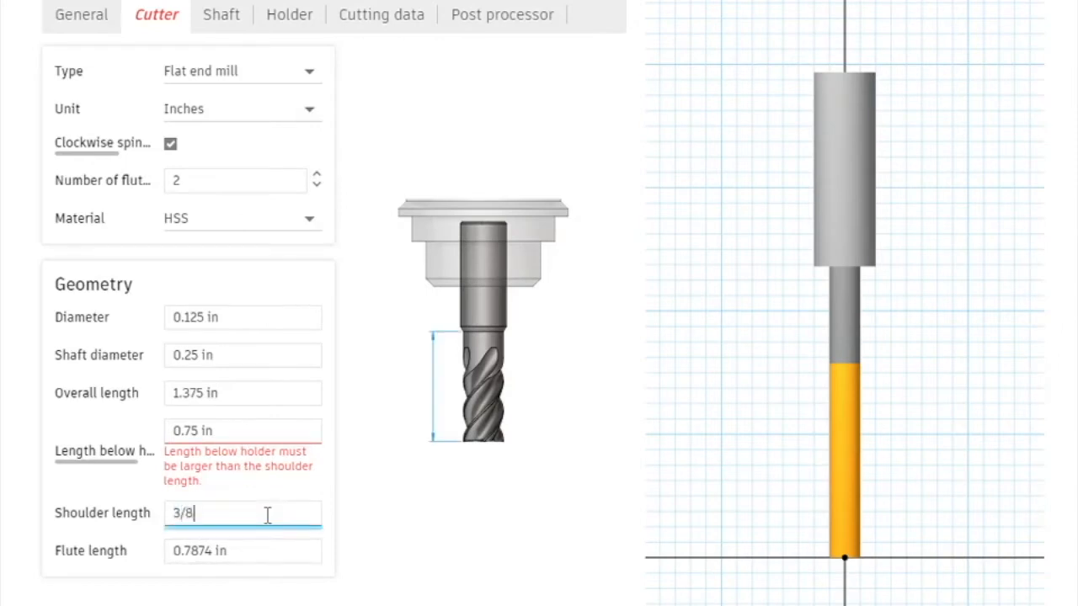
key("Return")
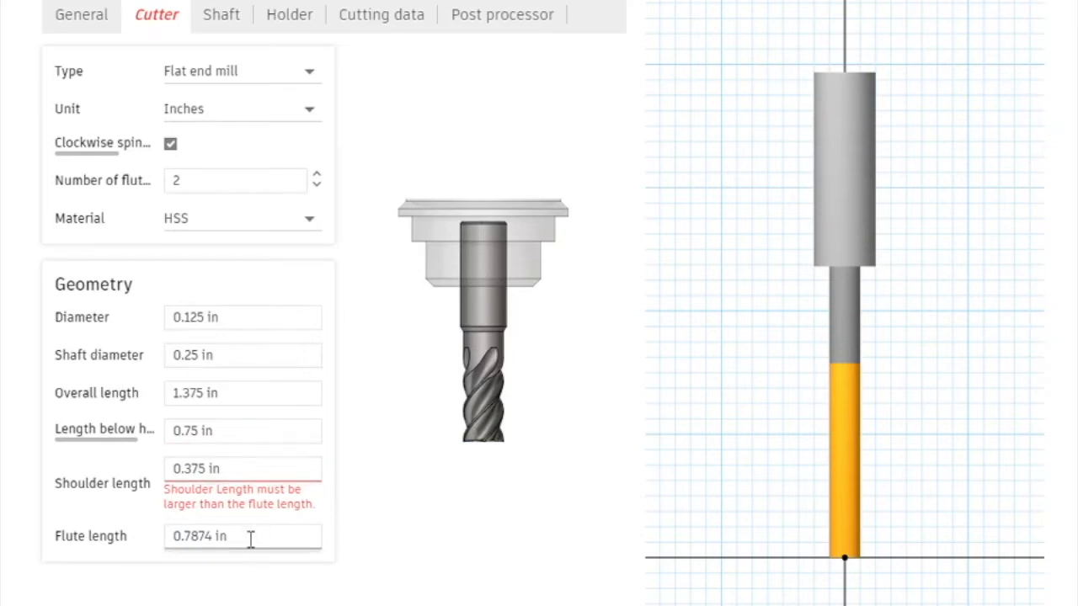
left_click(250, 538)
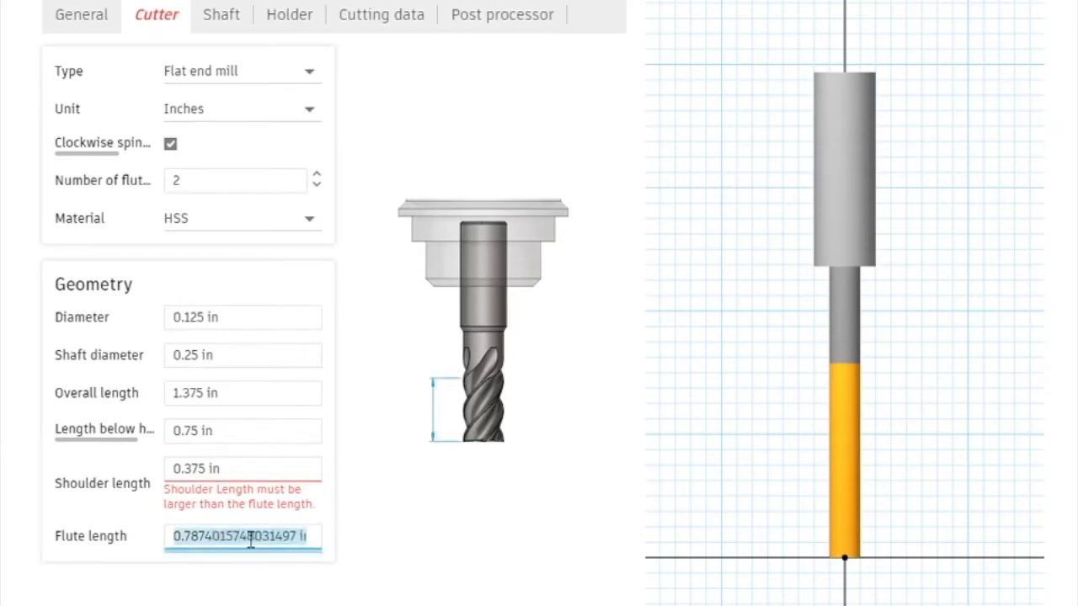
type("3/8")
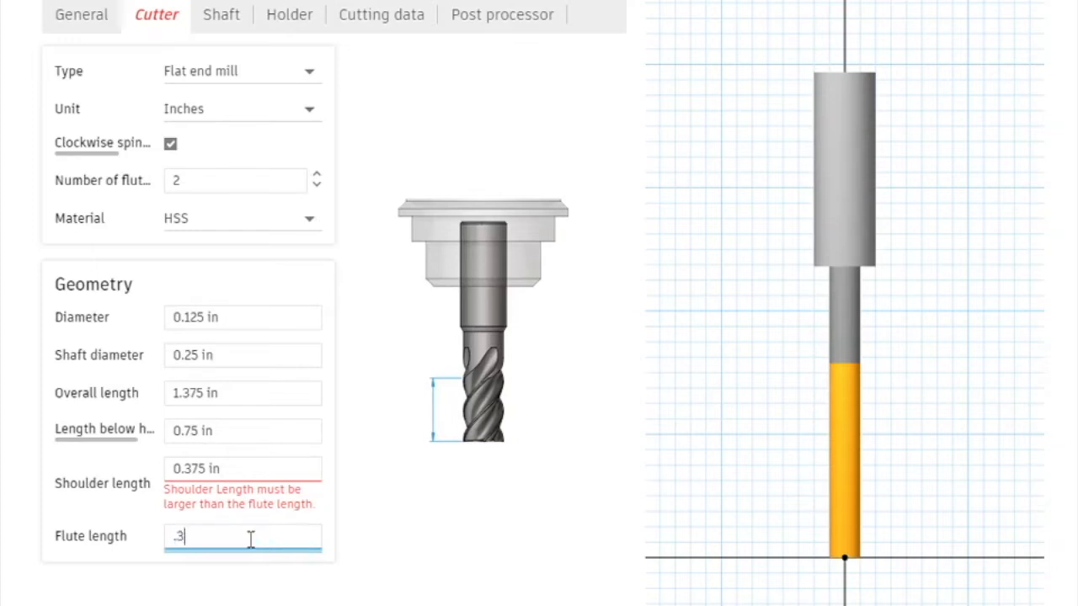
key("Return")
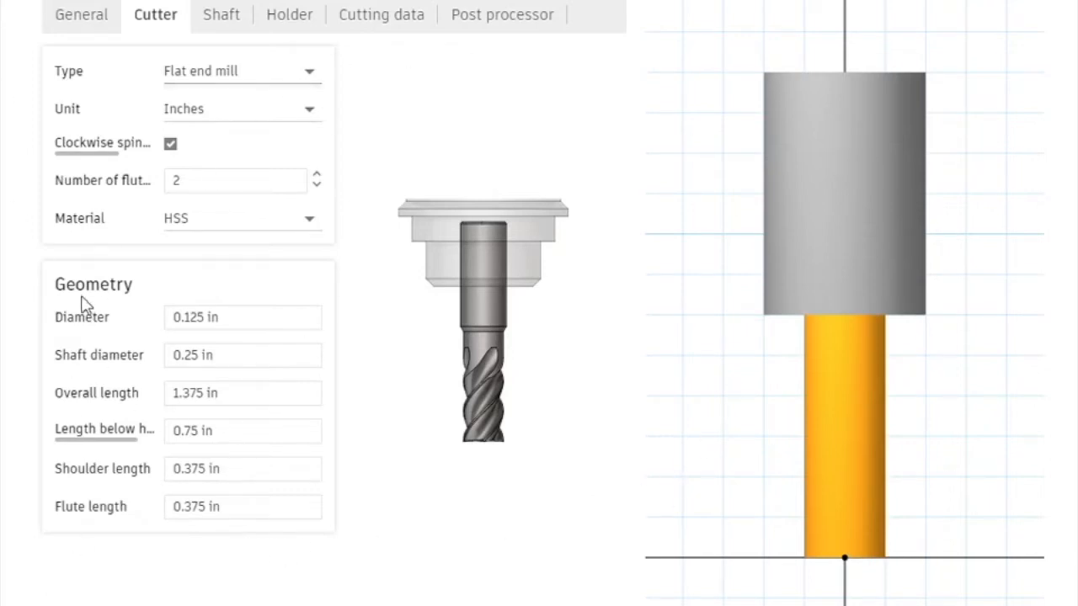
- Review the tool's shaft and holder definitions and browse the available holders
left_click(222, 17)
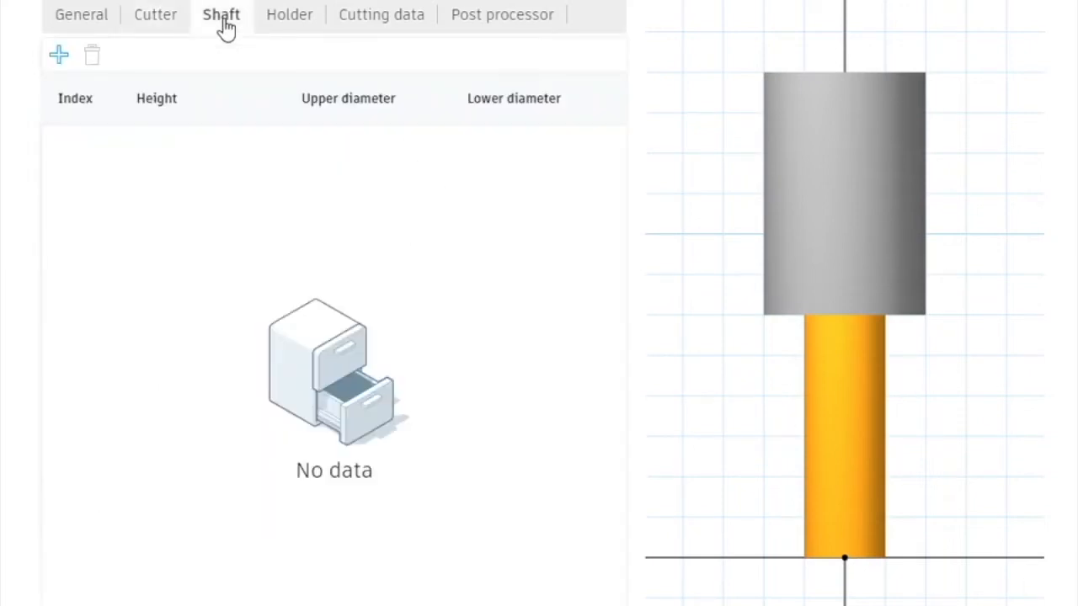
left_click(279, 24)
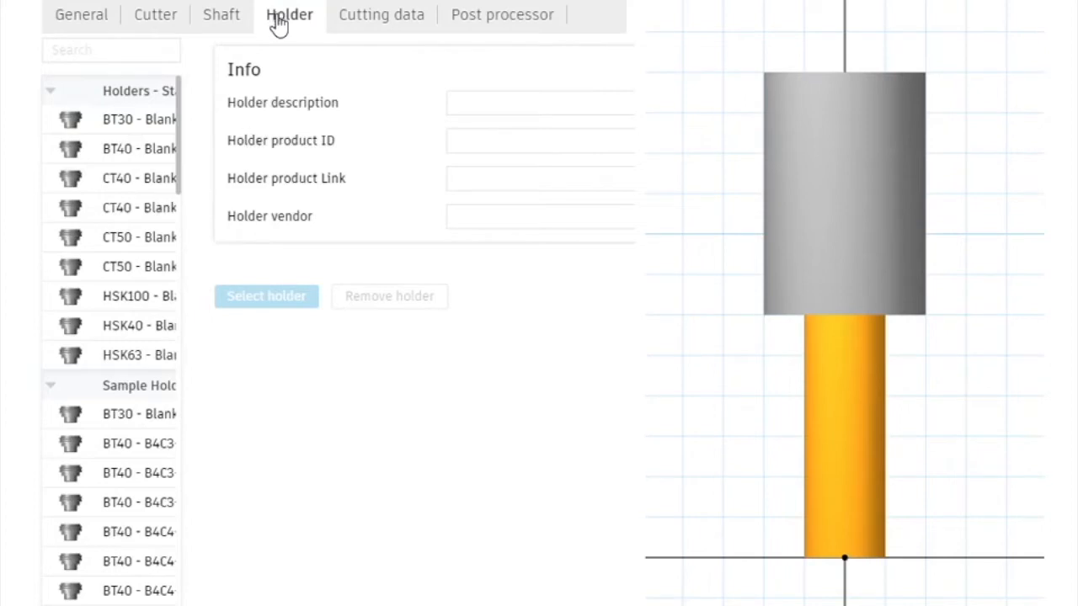
scroll(115, 375, "down", 10)
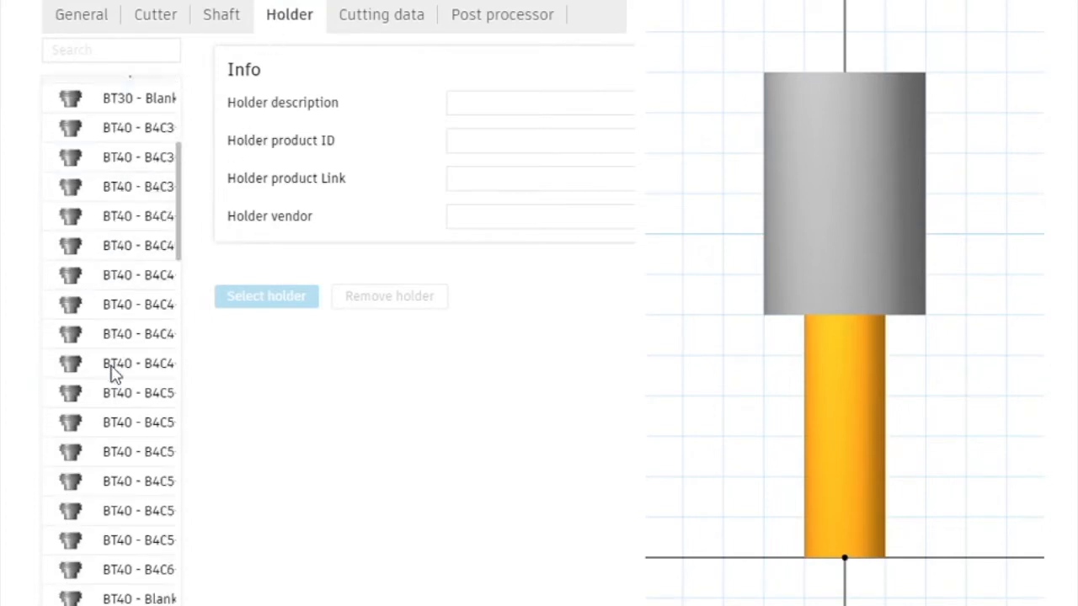
scroll(127, 472, "up", 10)
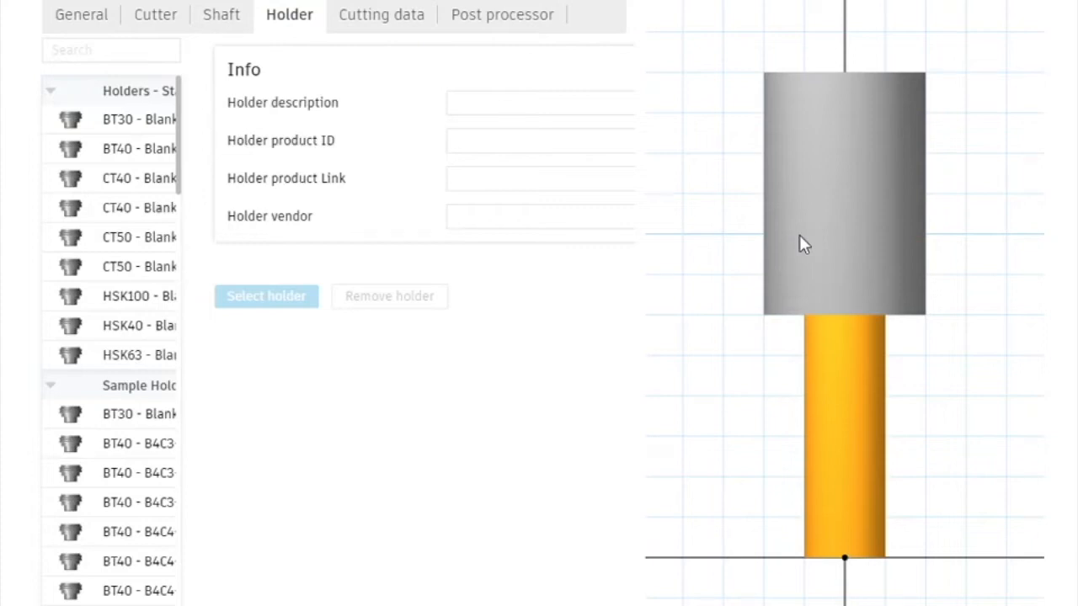
- Set the cutting feedrate of the tool's default preset to 150 in/min
left_click(384, 21)
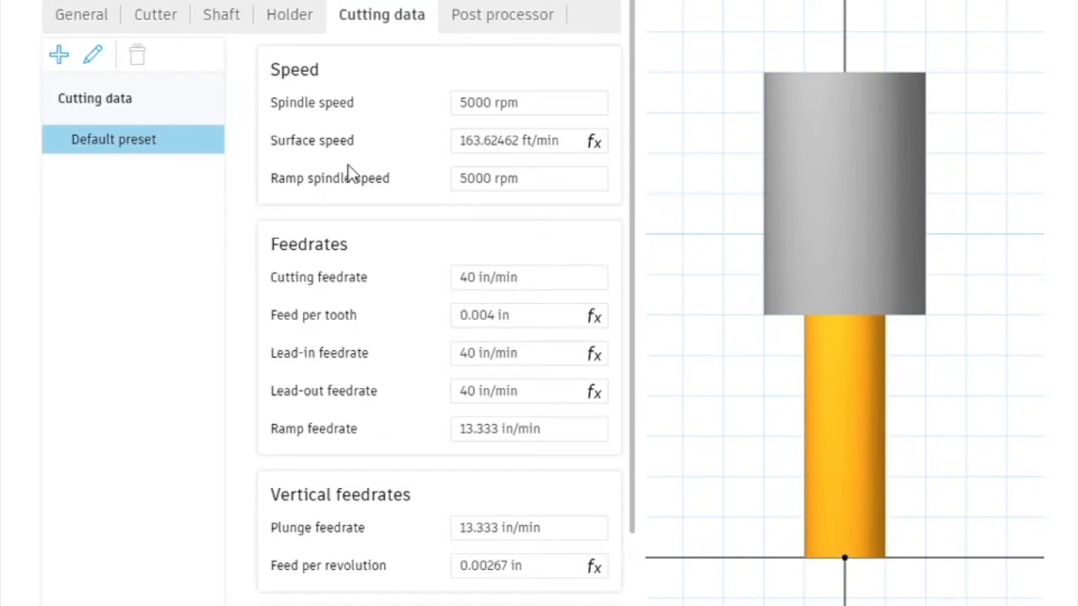
mouse_move(501, 145)
scroll(354, 230, "down", 1)
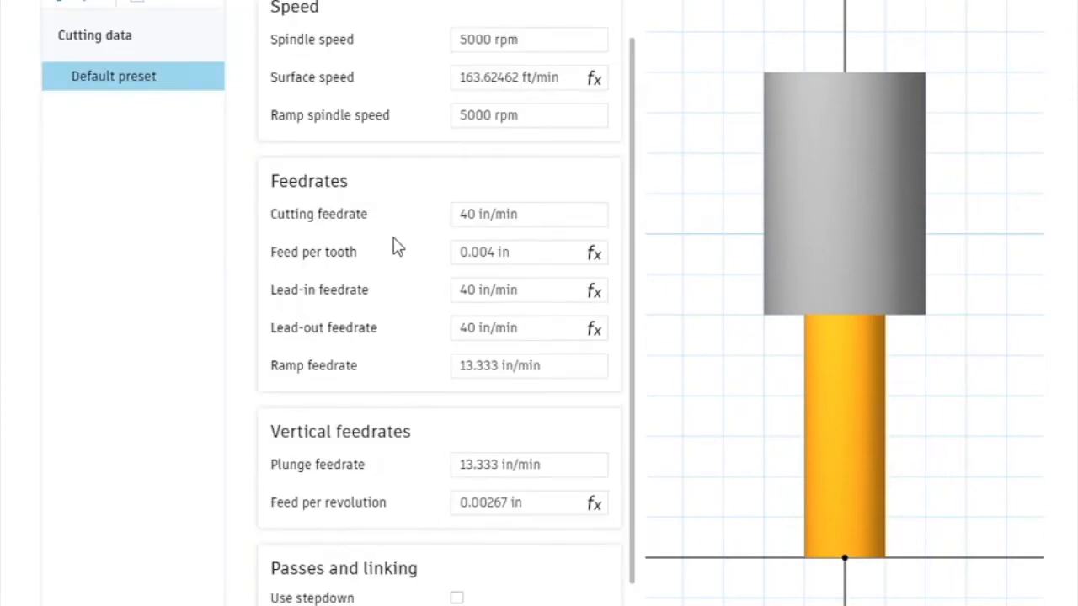
left_click(547, 217)
type("150")
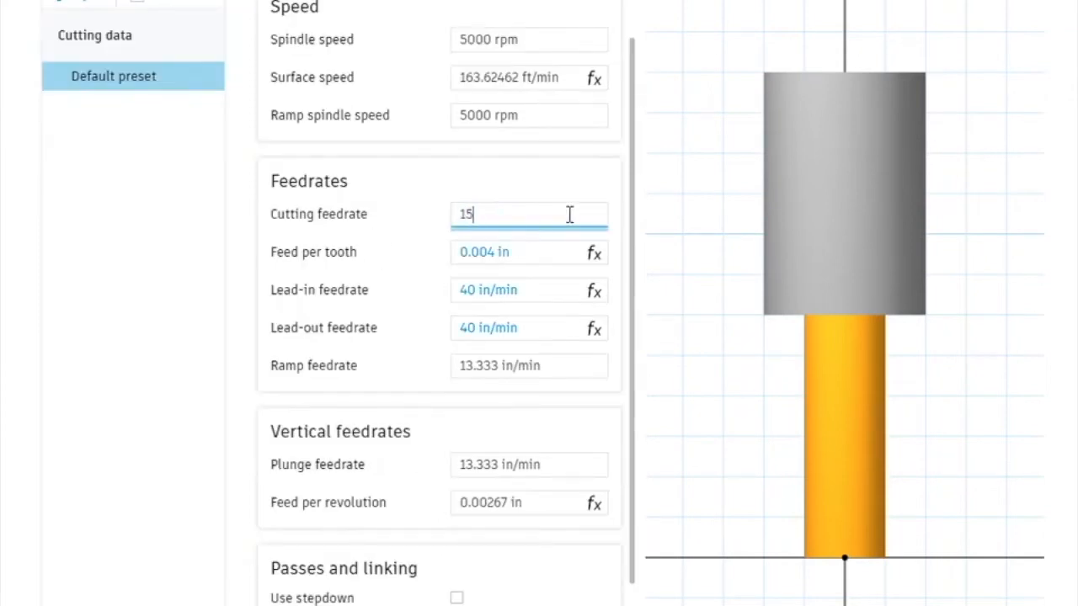
key("Return")
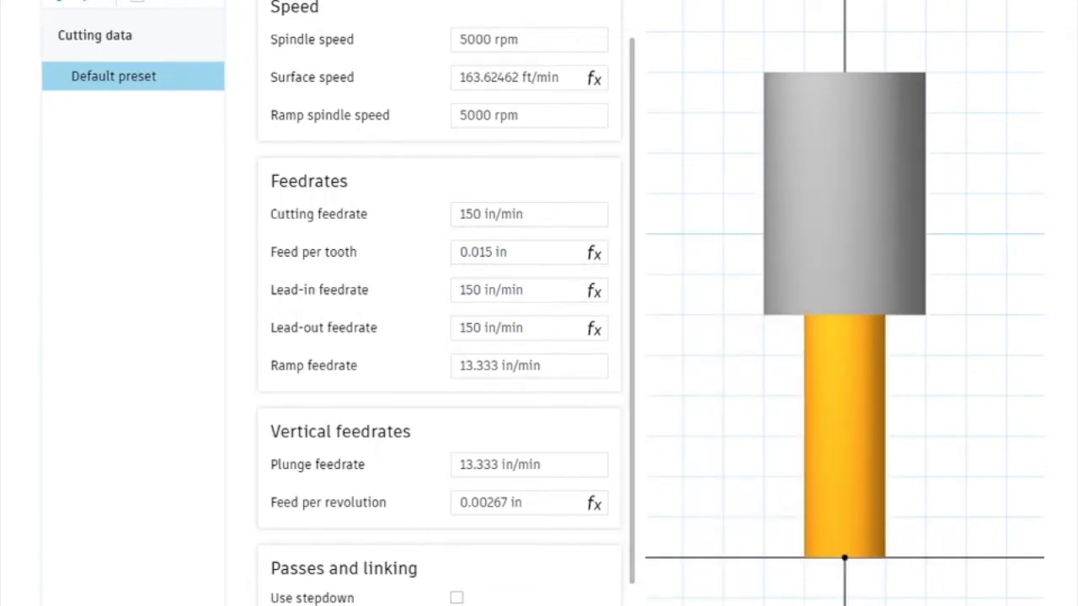
- Switch to the browser and examine the recommended chip load for the 40-100 series at 1/8 in cutting diameter in the Hard Wood PDF
key("alt+Tab")
left_click(659, 69)
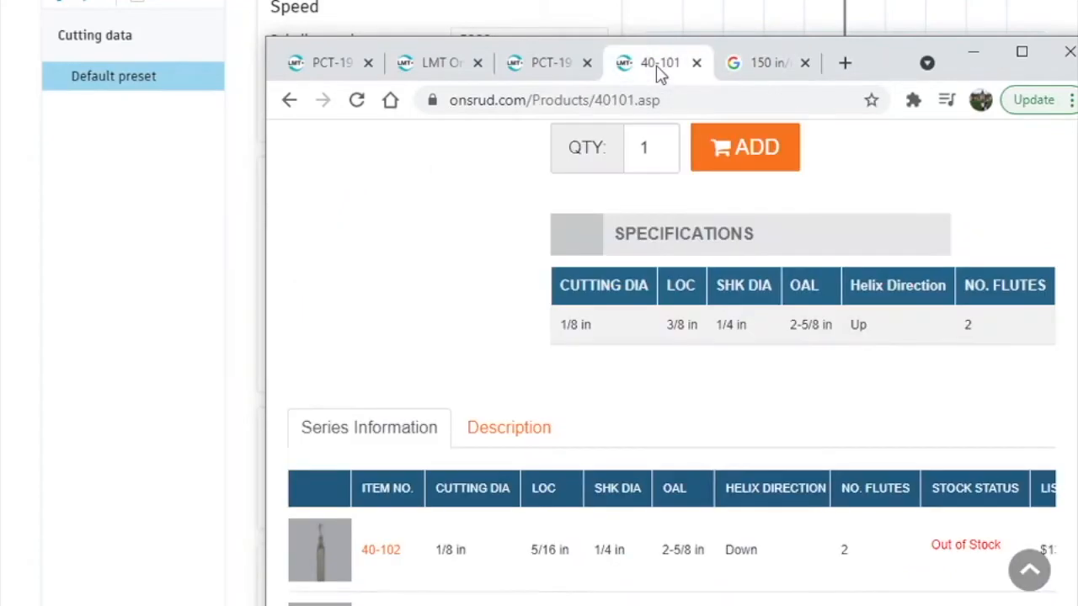
left_click(532, 60)
scroll(590, 345, "down", 4)
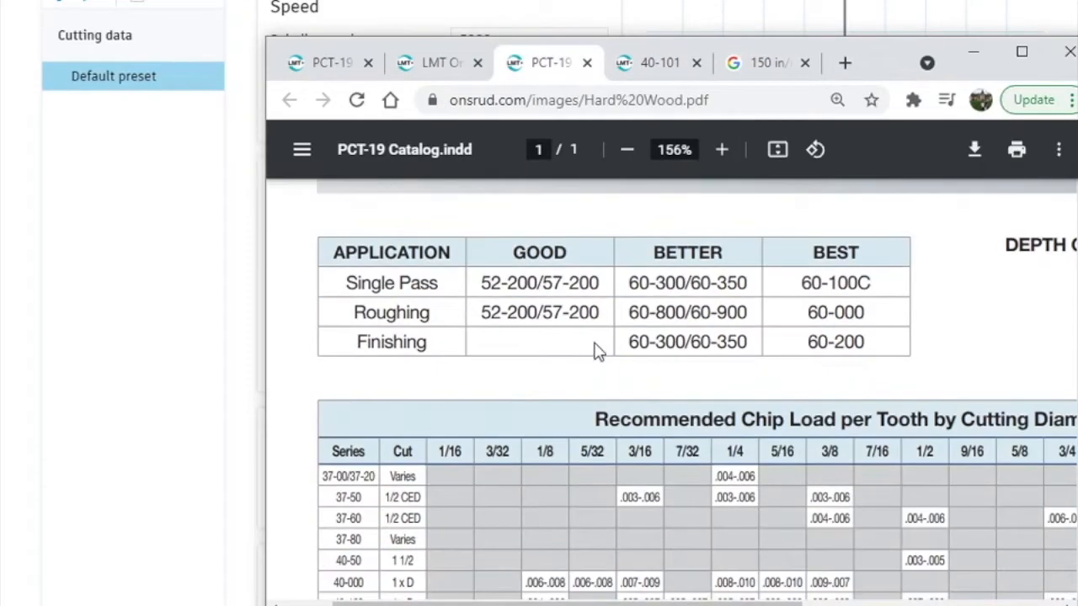
scroll(551, 274, "down", 2)
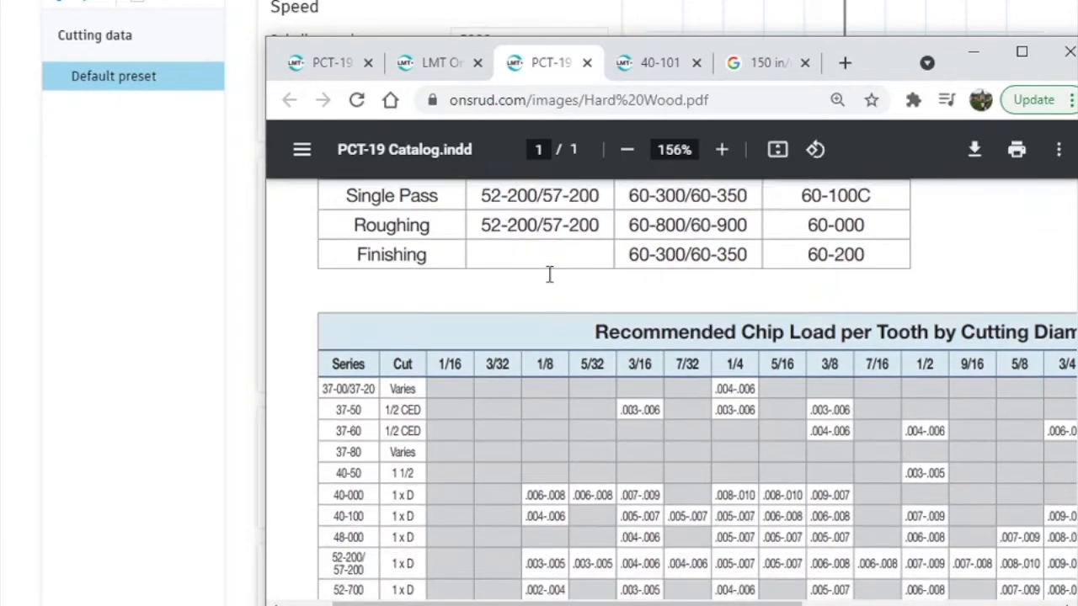
scroll(549, 273, "down", 1)
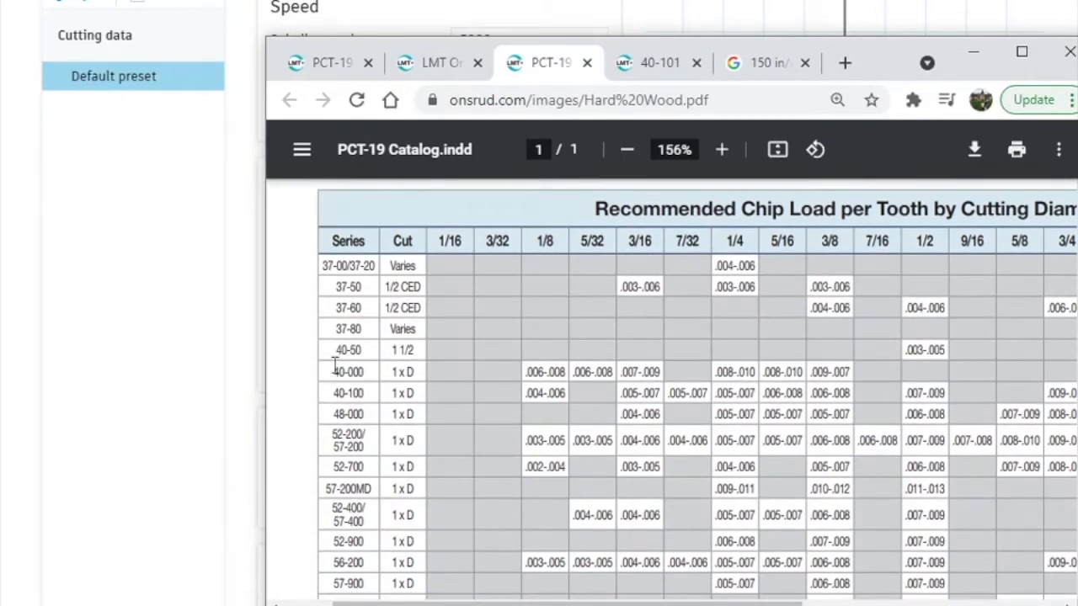
left_click_drag(335, 394, 373, 395)
left_click_drag(525, 394, 563, 393)
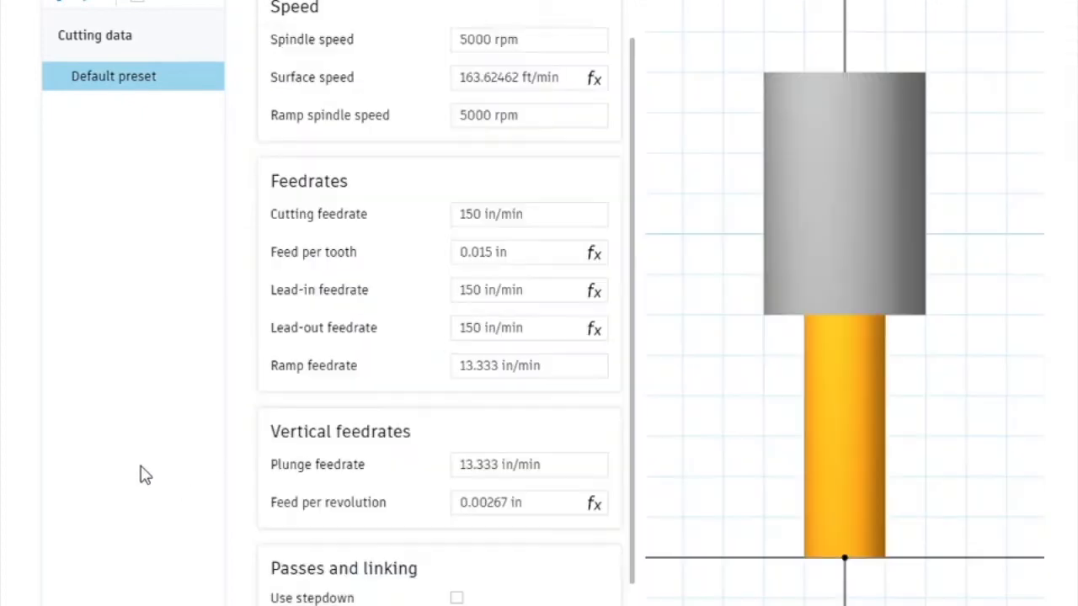
- Back in Fusion 360, set the default preset's feed per tooth to 0.004 in
left_click(142, 470)
left_click(493, 252)
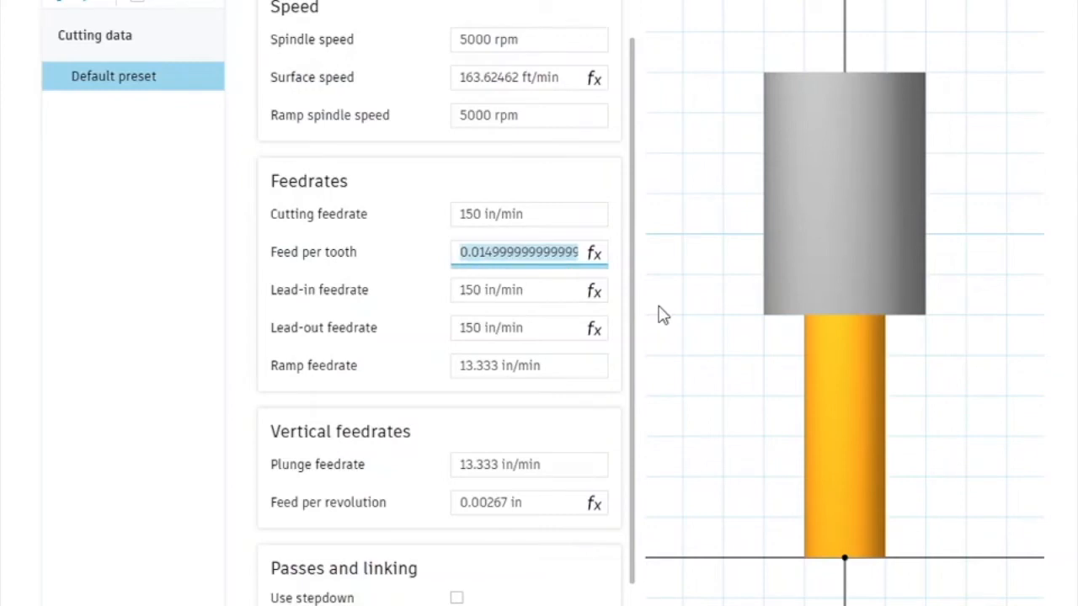
type(".004")
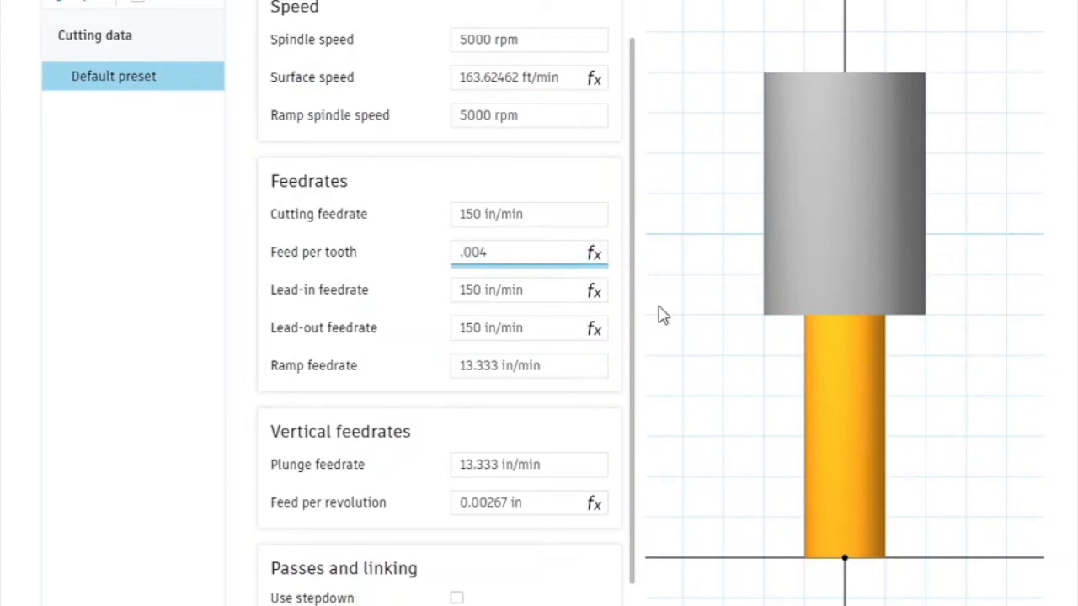
key("Return")
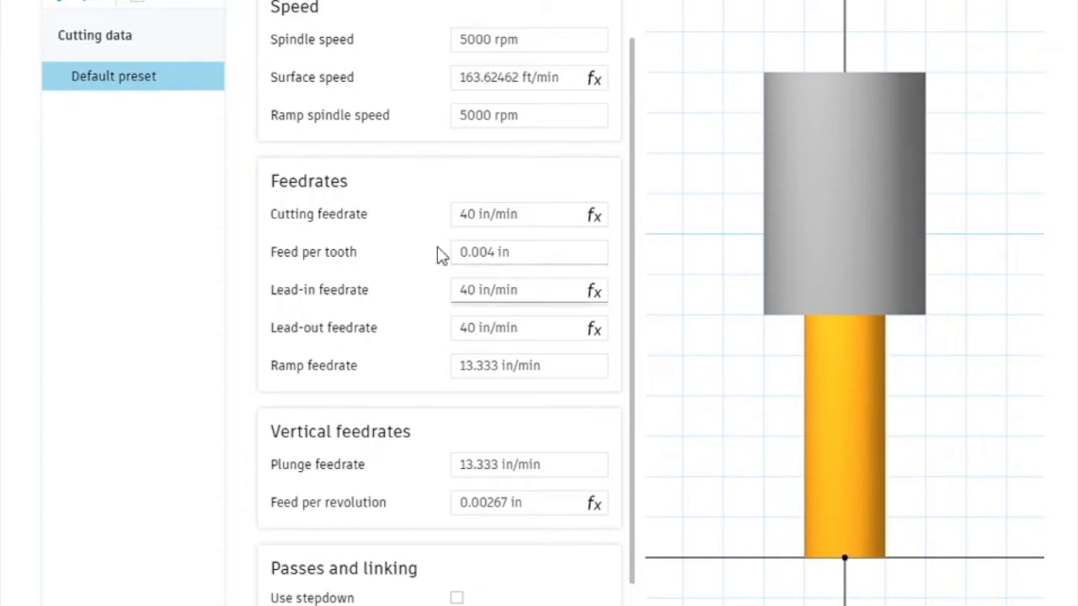
mouse_move(507, 253)
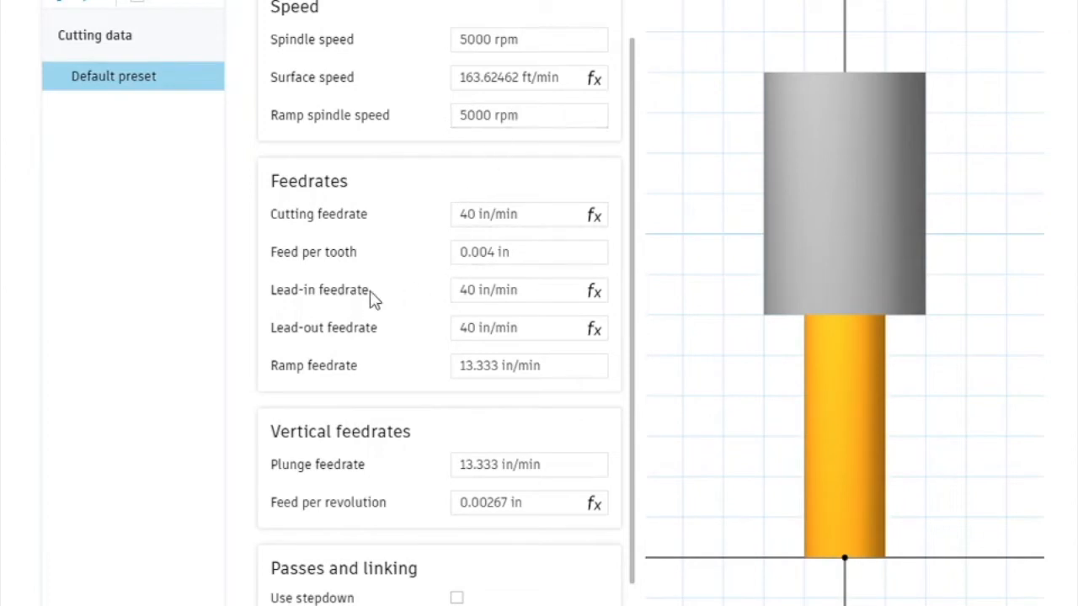
- Set the default preset's spindle speed to 4000 rpm
mouse_move(476, 294)
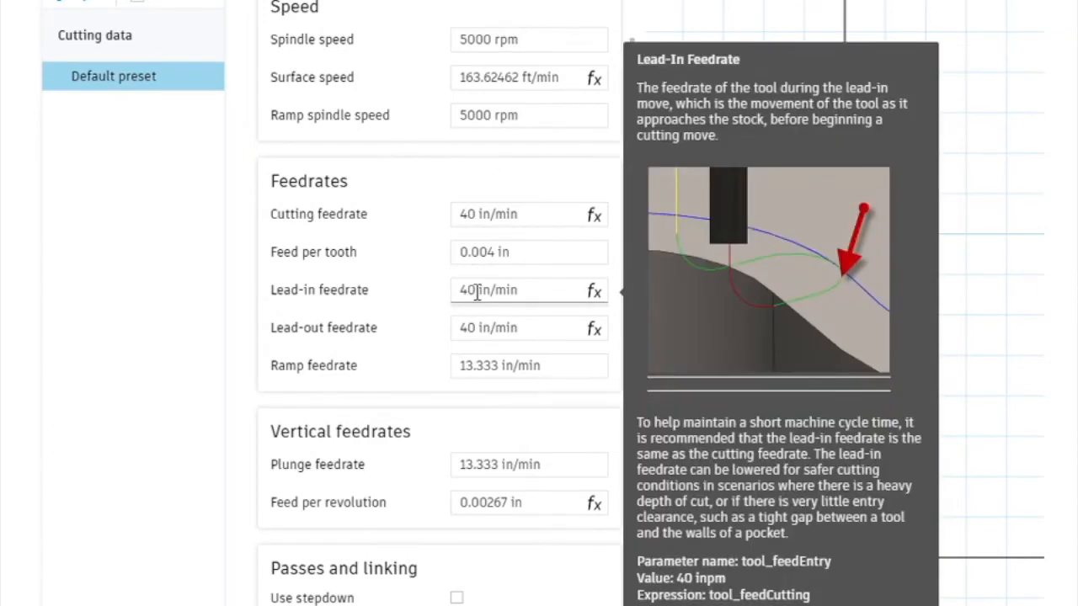
left_click(489, 115)
mouse_move(488, 115)
left_mouse_down()
mouse_move(461, 122)
mouse_move(481, 115)
left_mouse_up()
left_click(748, 183)
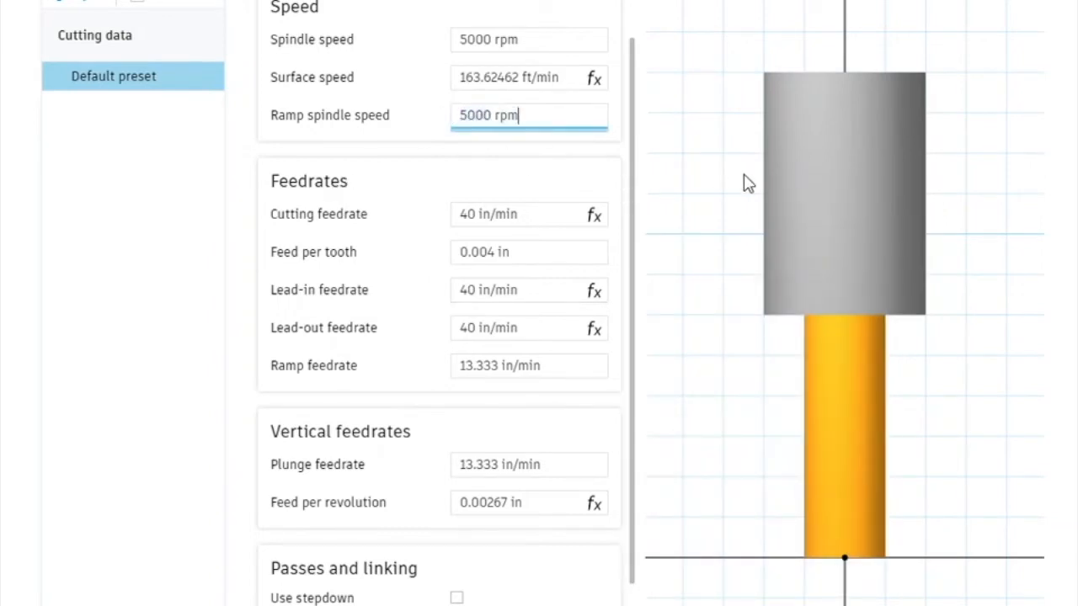
left_click(494, 40)
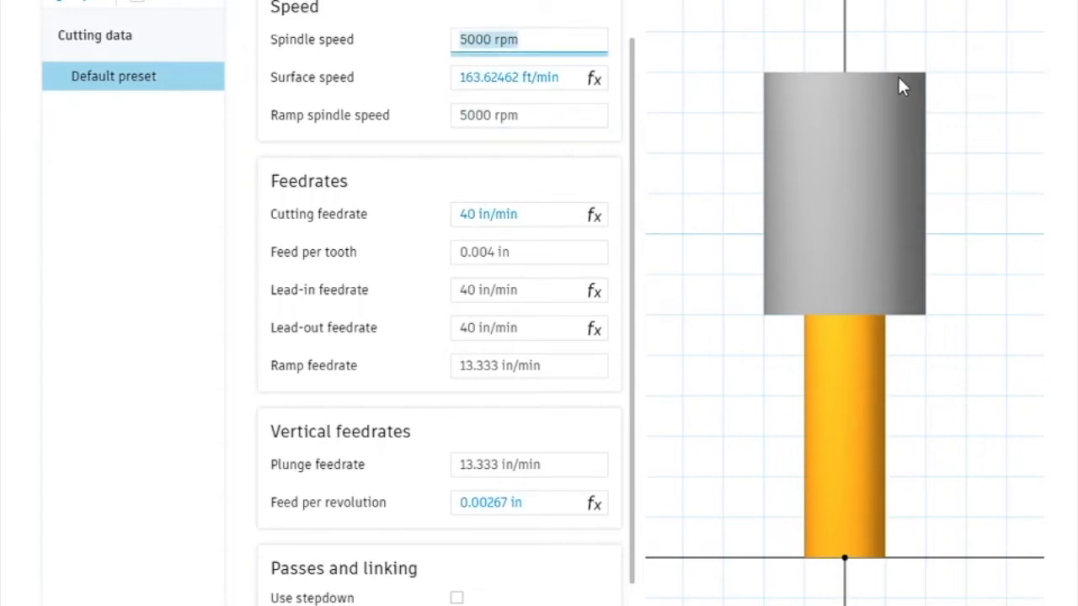
type("4000")
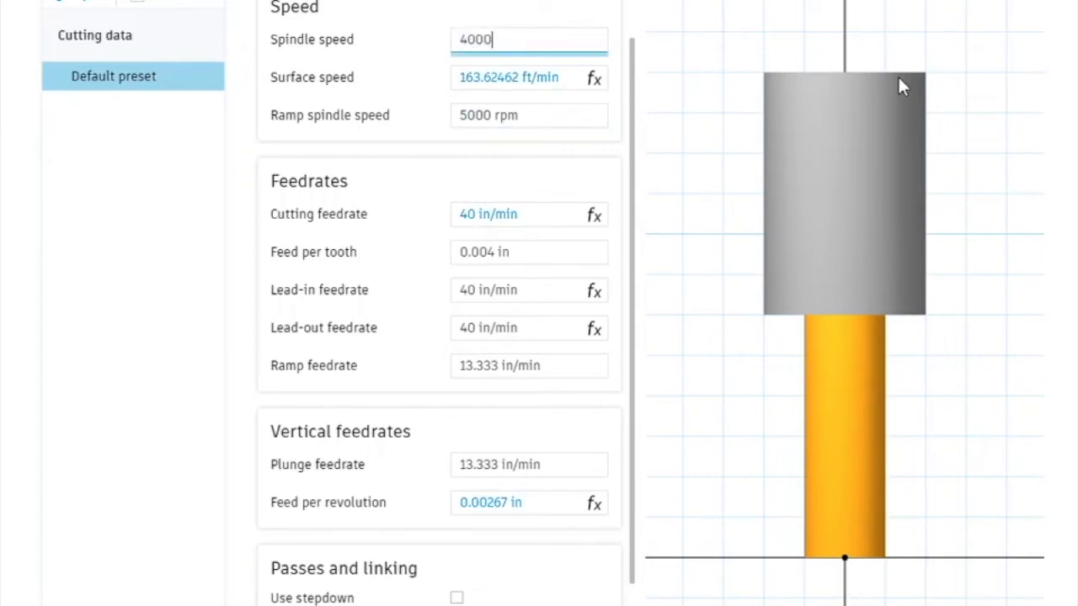
key("Return")
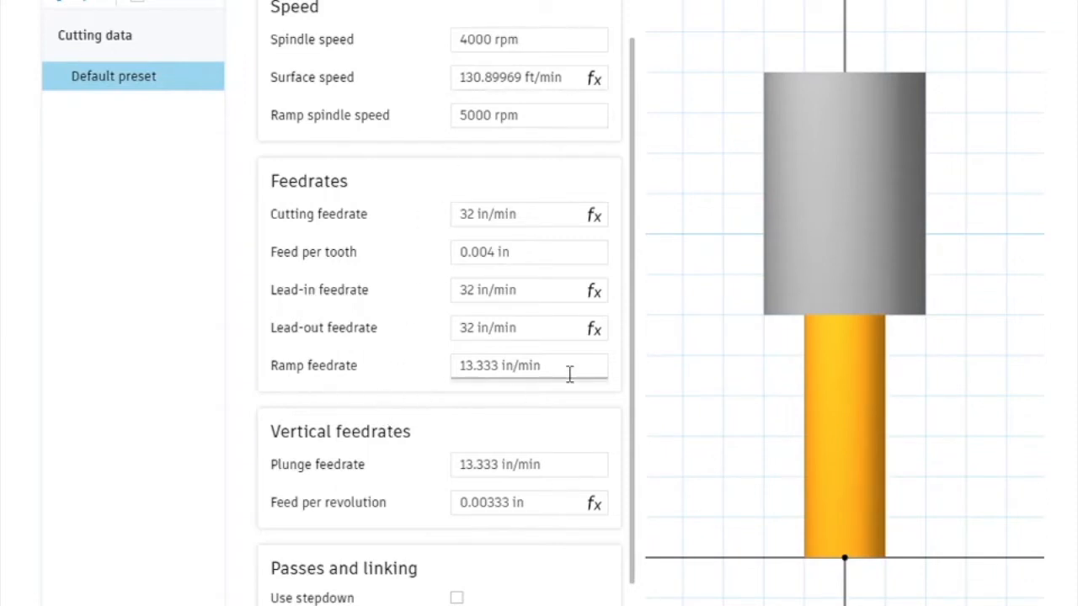
- Set the default preset's spindle speed to 10000 rpm and review the feedrates and the passes and linking options
mouse_move(569, 374)
left_click(494, 39)
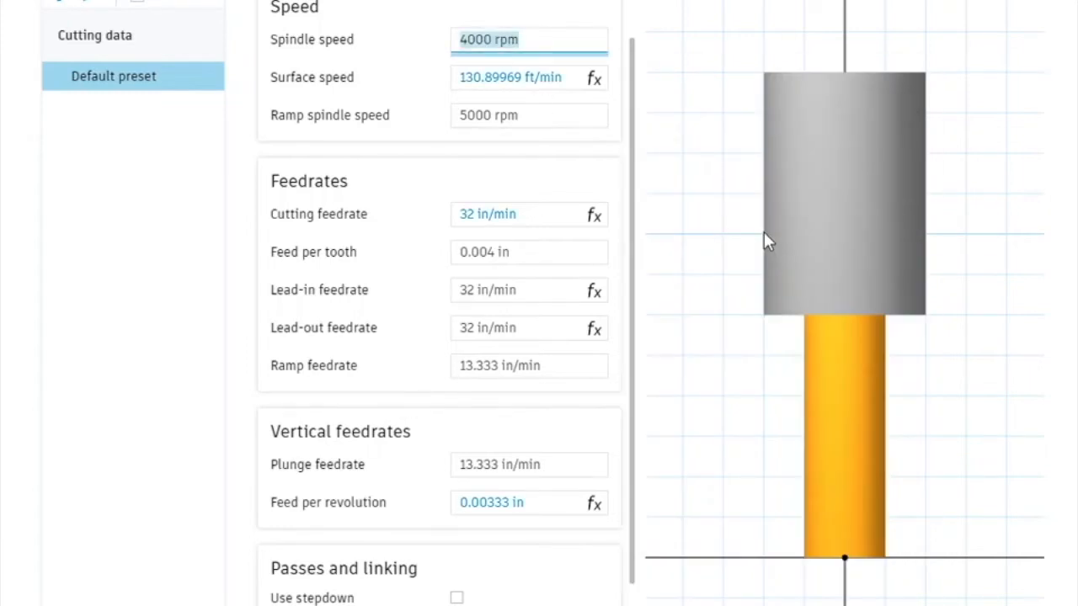
key("Home")
key("Delete")
type("10")
key("Return")
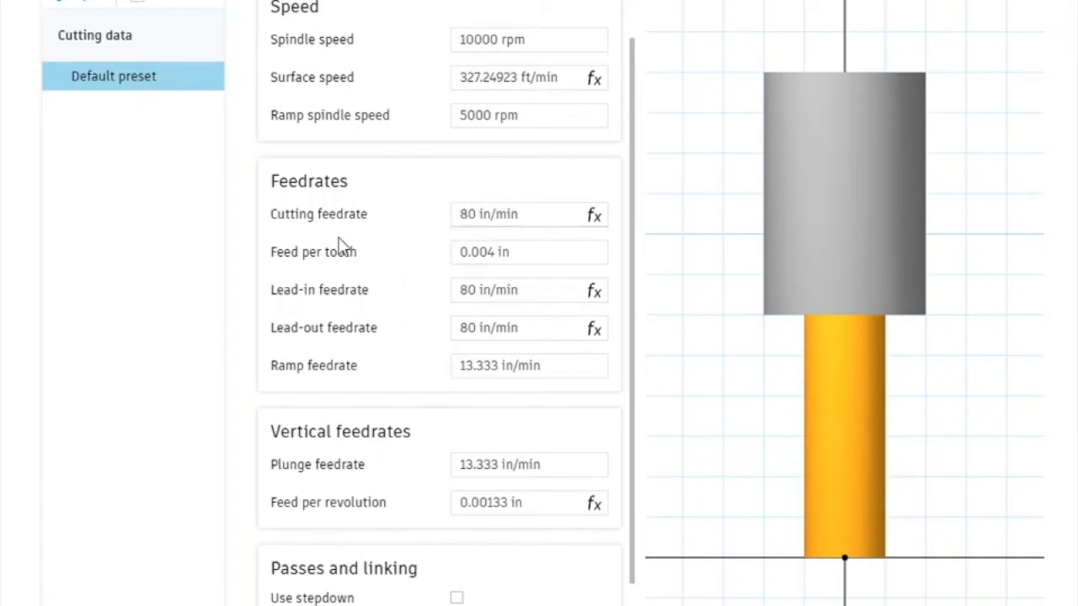
mouse_move(472, 257)
scroll(411, 468, "down", 3)
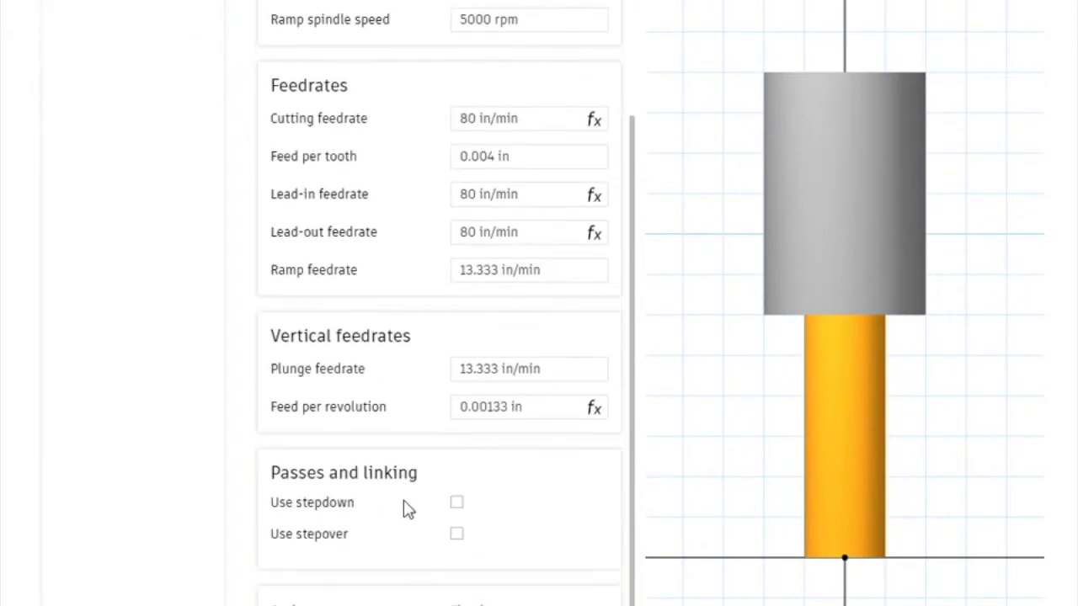
left_click(472, 601)
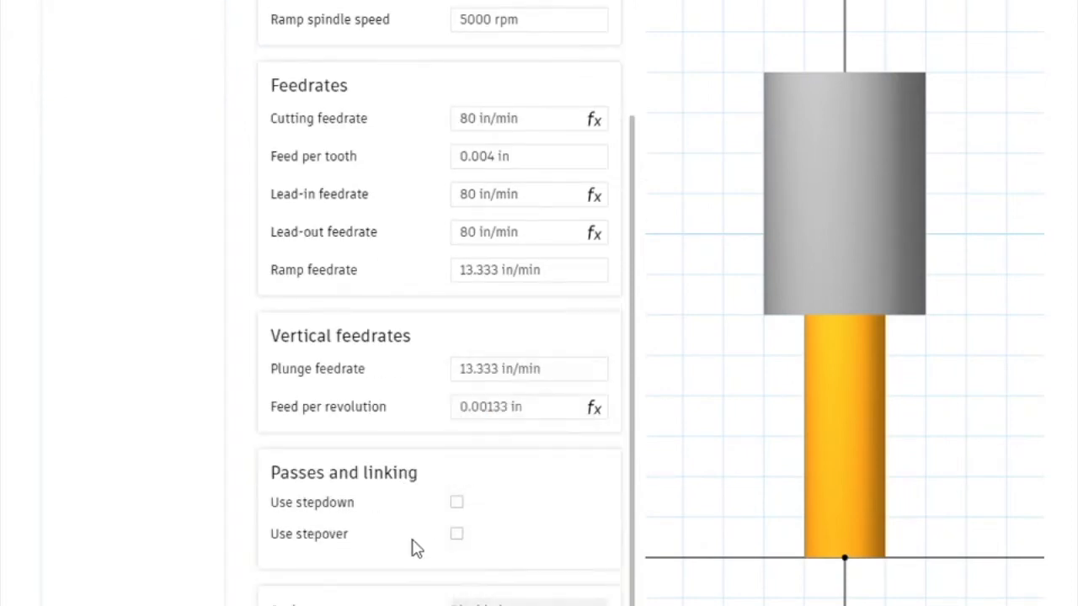
scroll(412, 543, "up", 3)
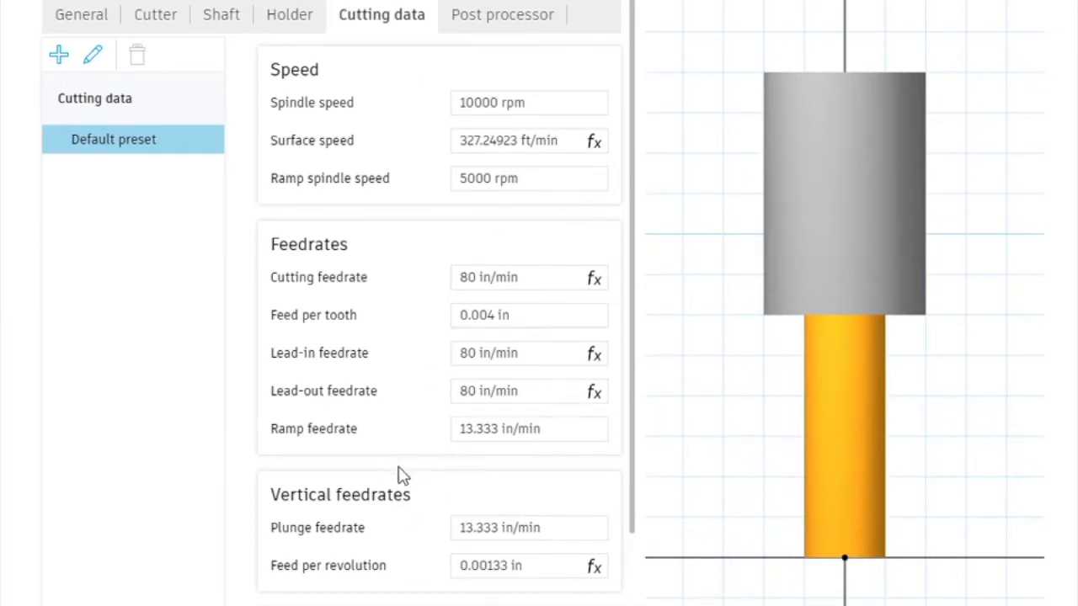
- Return the default preset's spindle speed to 4000 rpm
left_click(483, 102)
type("4000")
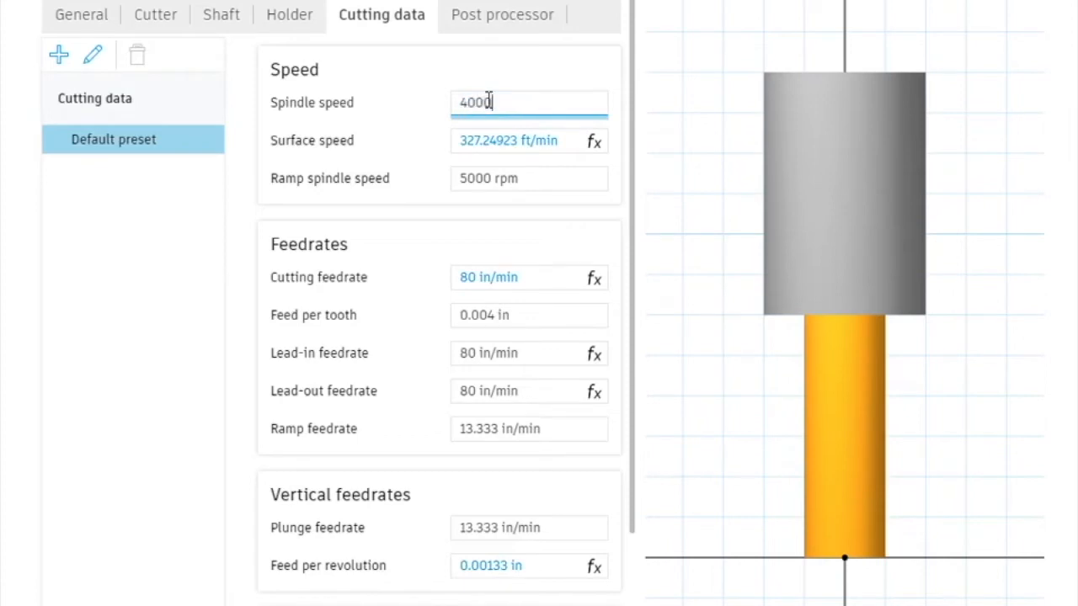
key("Return")
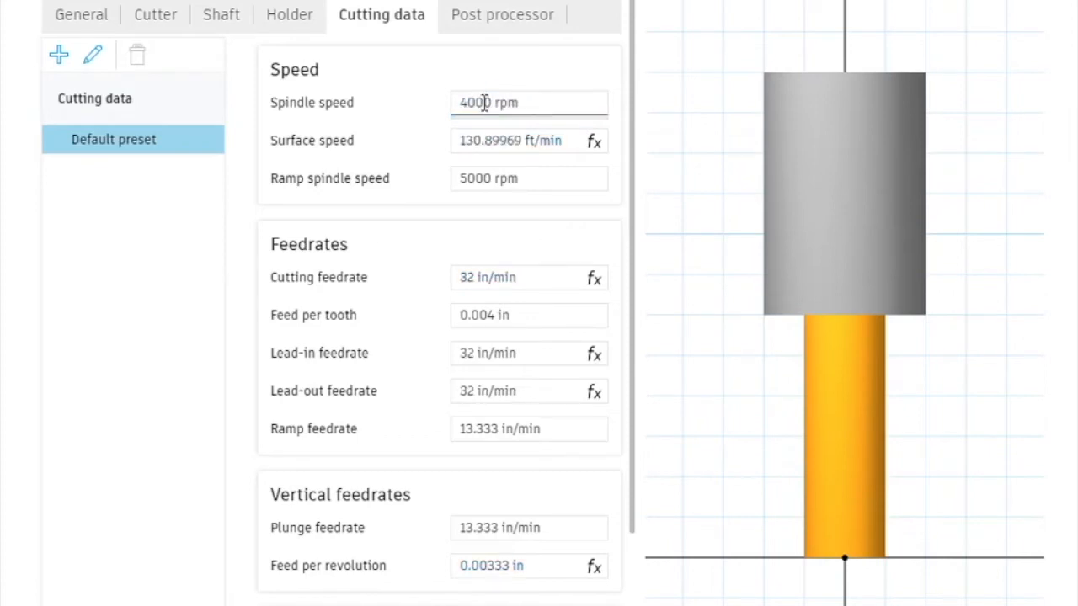
- Enable the use of a stepdown in the default preset's passes and linking settings
scroll(434, 400, "down", 3)
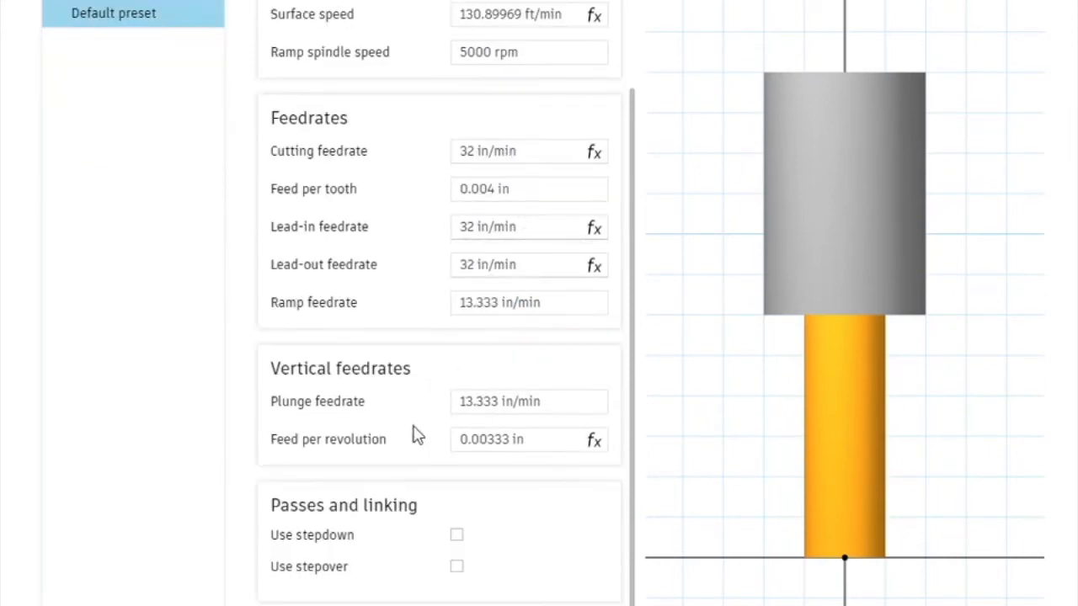
scroll(417, 413, "down", 1)
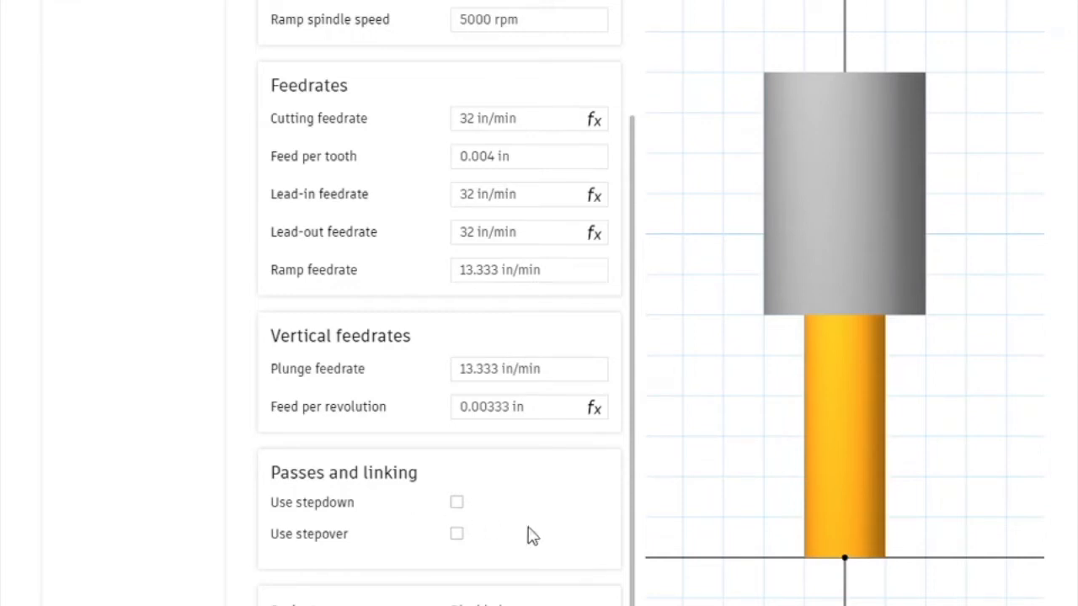
left_click(457, 504)
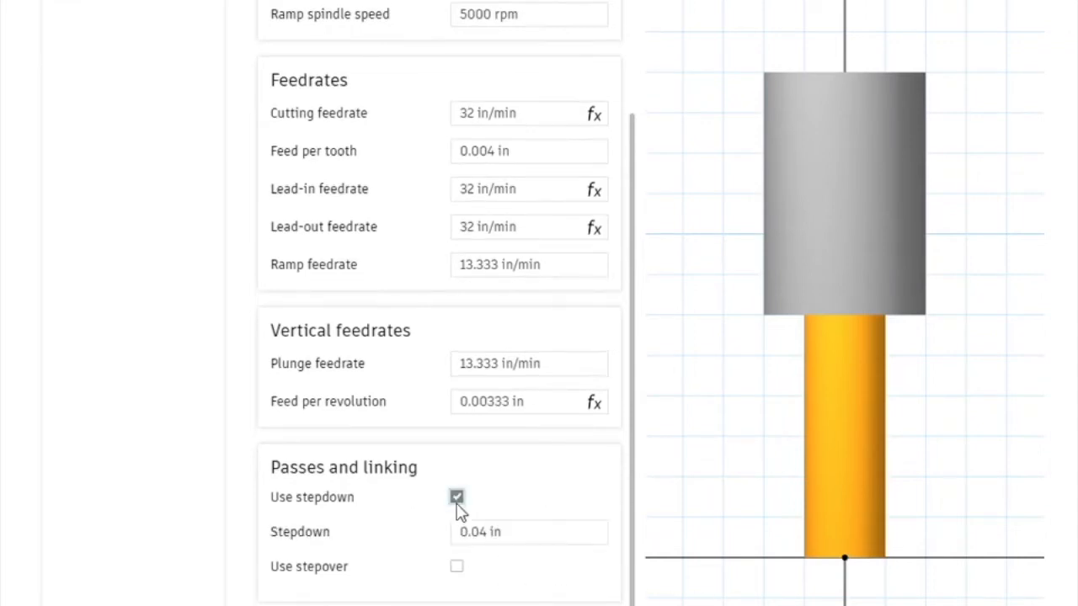
scroll(466, 484, "down", 1)
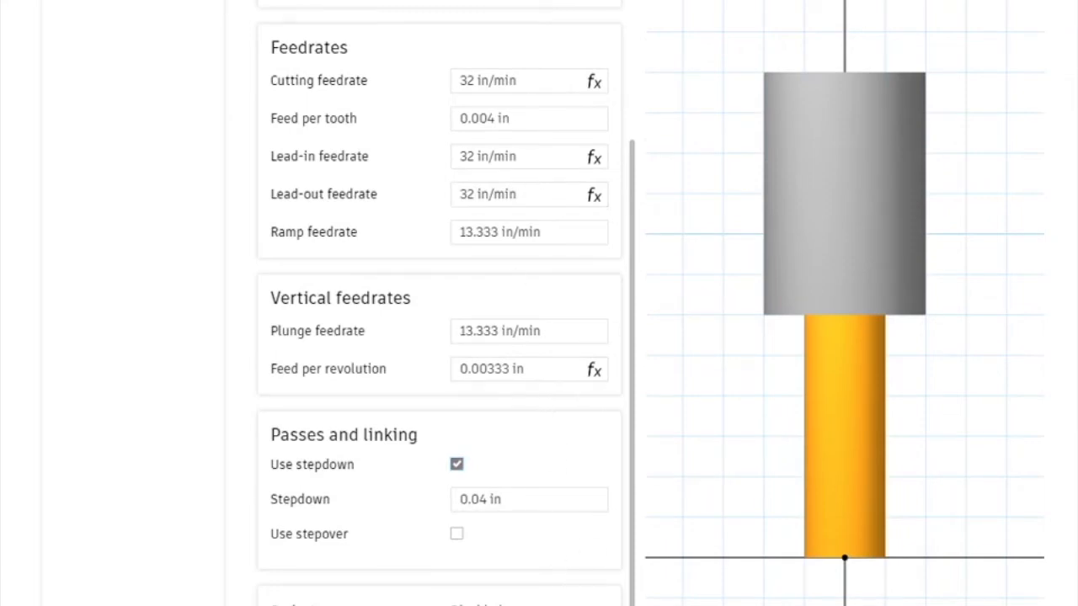
- Switch to the browser and examine the depth of cut guidance above the chip load table in the Hard Wood PDF
mouse_move(512, 605)
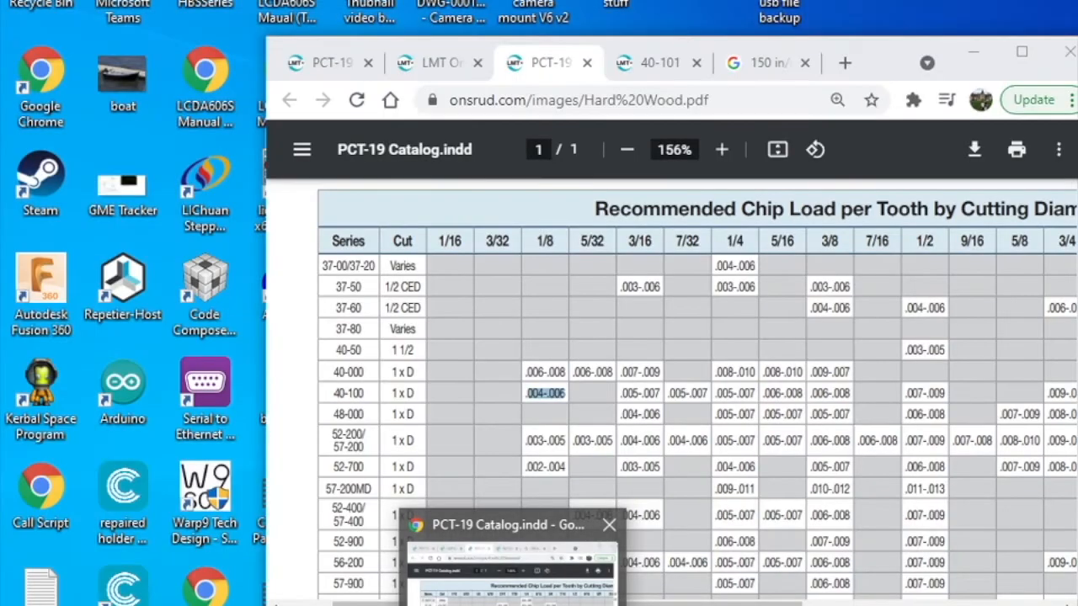
left_click(512, 560)
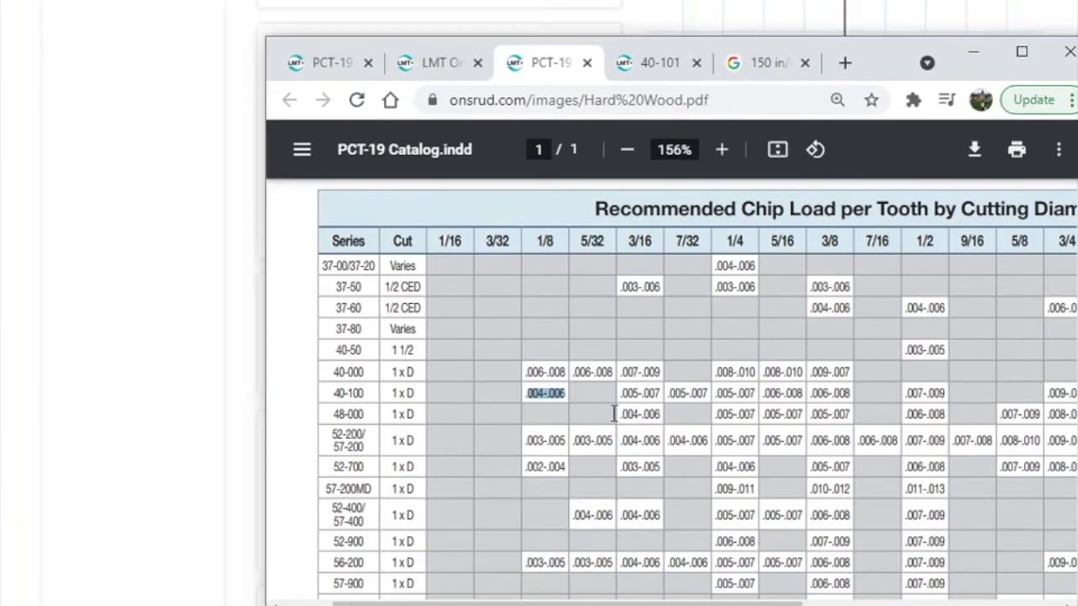
scroll(620, 402, "down", 4)
scroll(620, 409, "up", 10)
left_click_drag(649, 603, 888, 601)
scroll(866, 455, "down", 2)
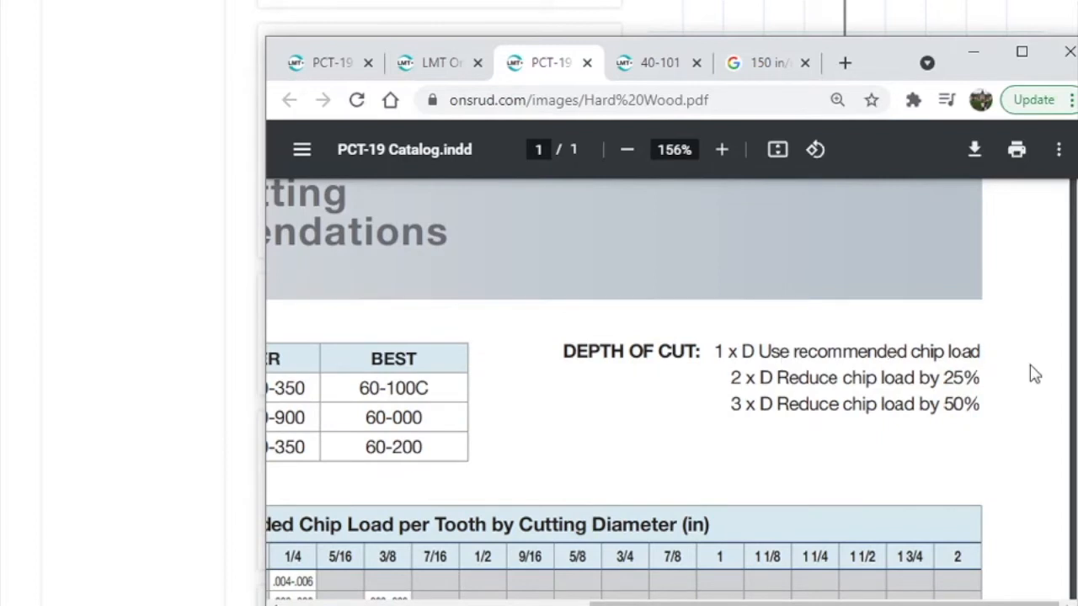
scroll(1015, 378, "down", 2)
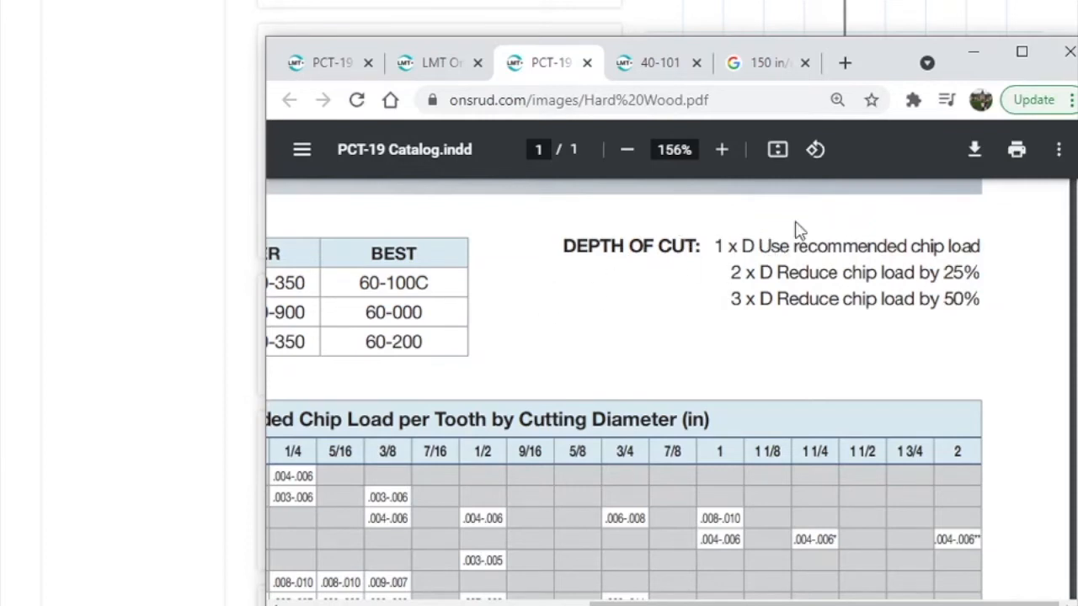
- Back in Fusion 360, set the default preset's stepdown to 0.125 in and enable the use of a stepover
left_click(141, 344)
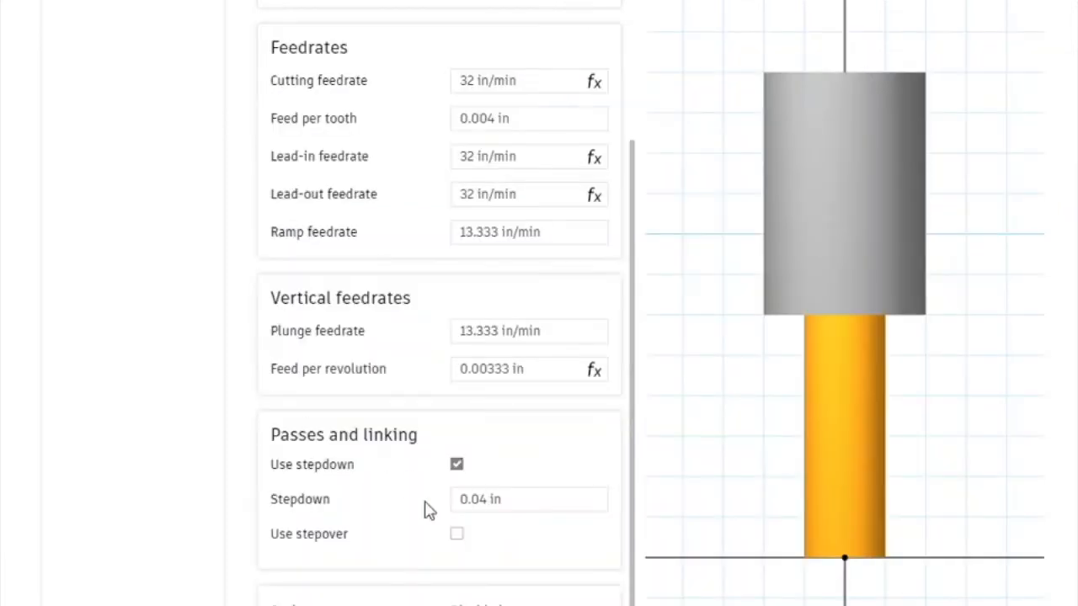
left_click(554, 504)
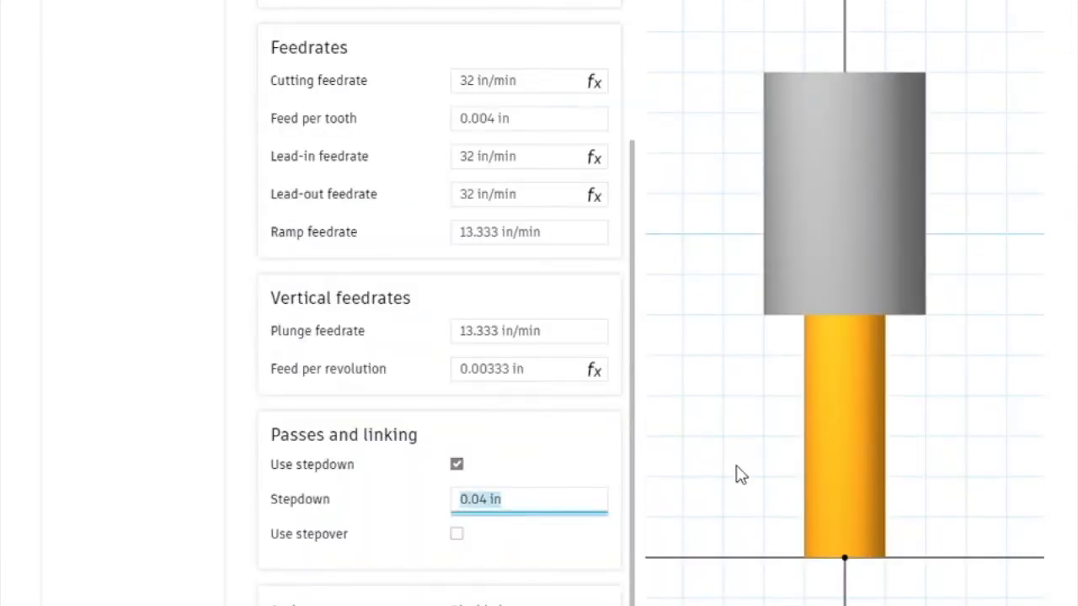
type("125")
key("Return")
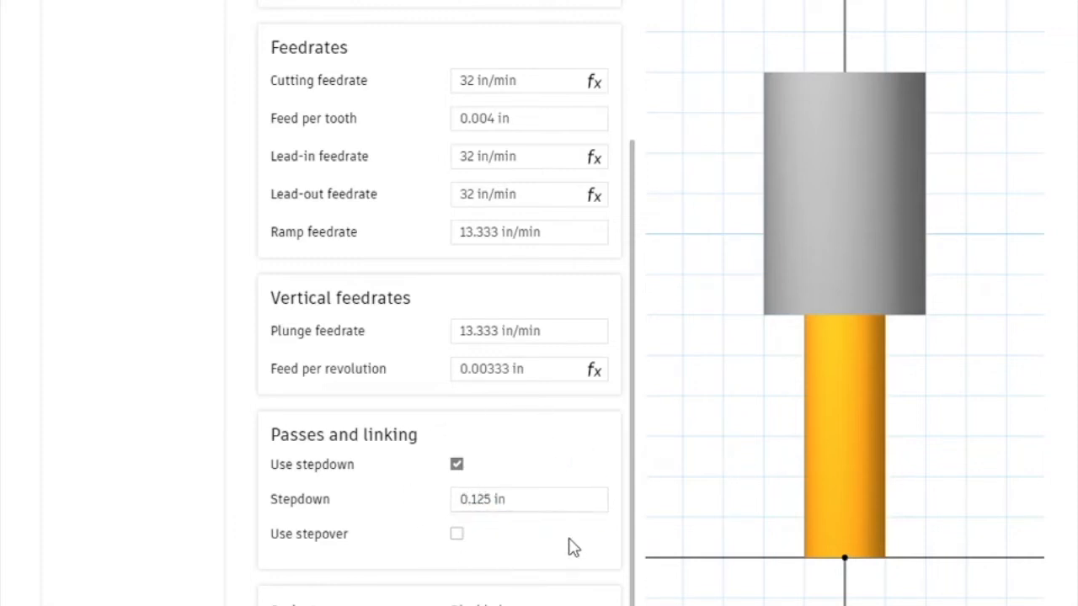
left_click(457, 537)
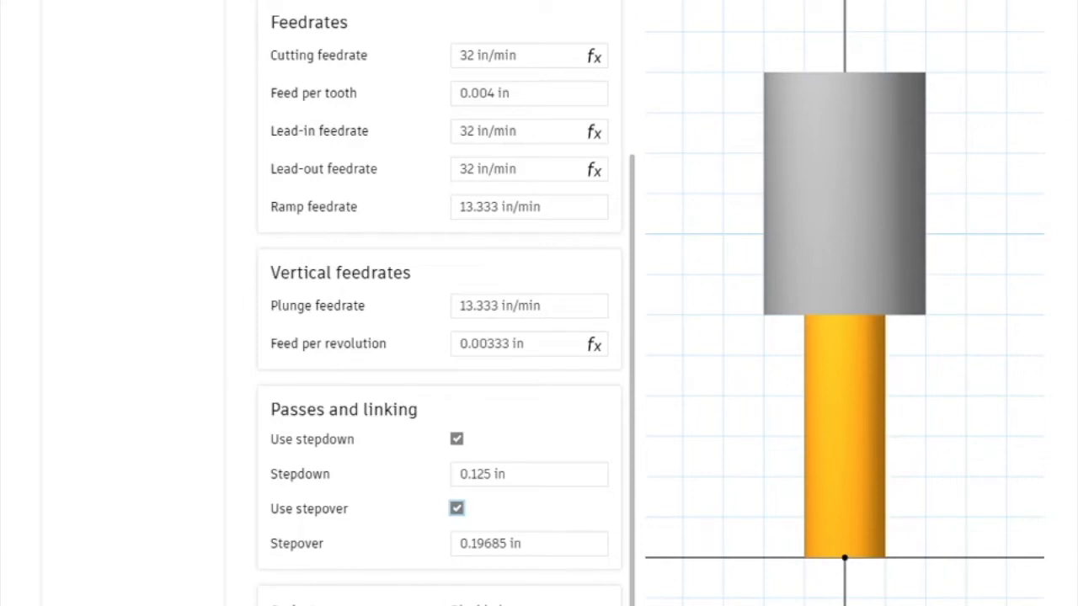
- Switch to the browser and look through the Hard Wood PDF's cutting data tables for stepover guidance
key("alt+Tab")
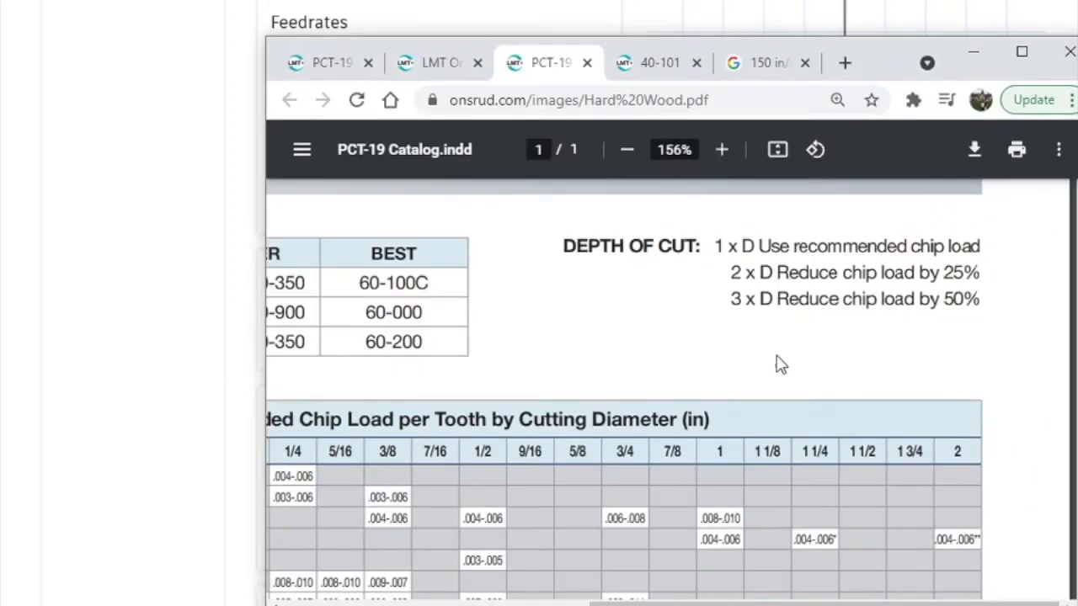
scroll(835, 343, "down", 15)
scroll(755, 385, "left", 3)
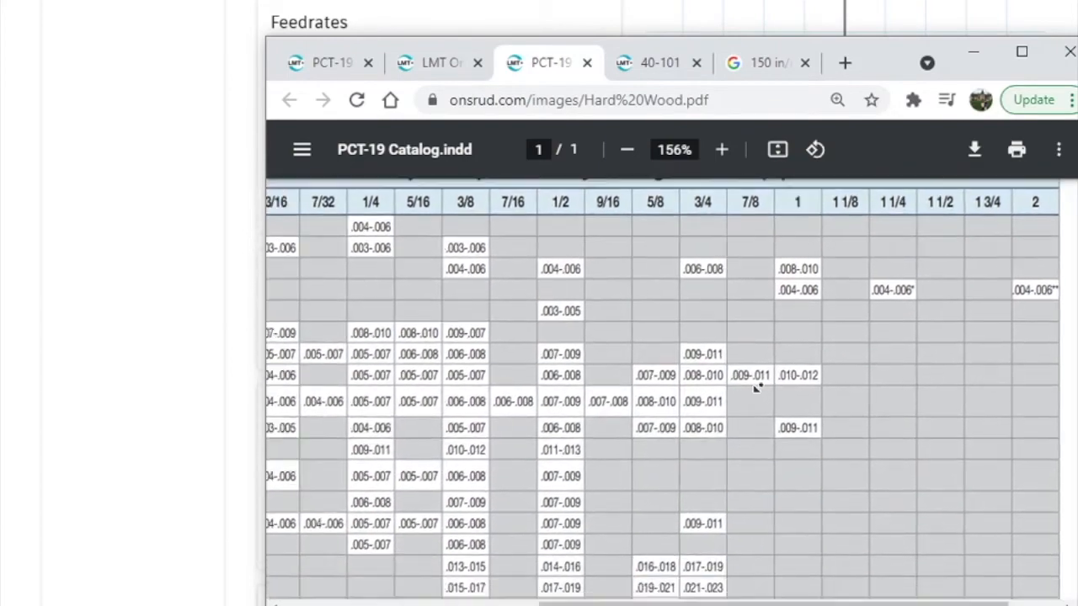
scroll(757, 387, "down", 2)
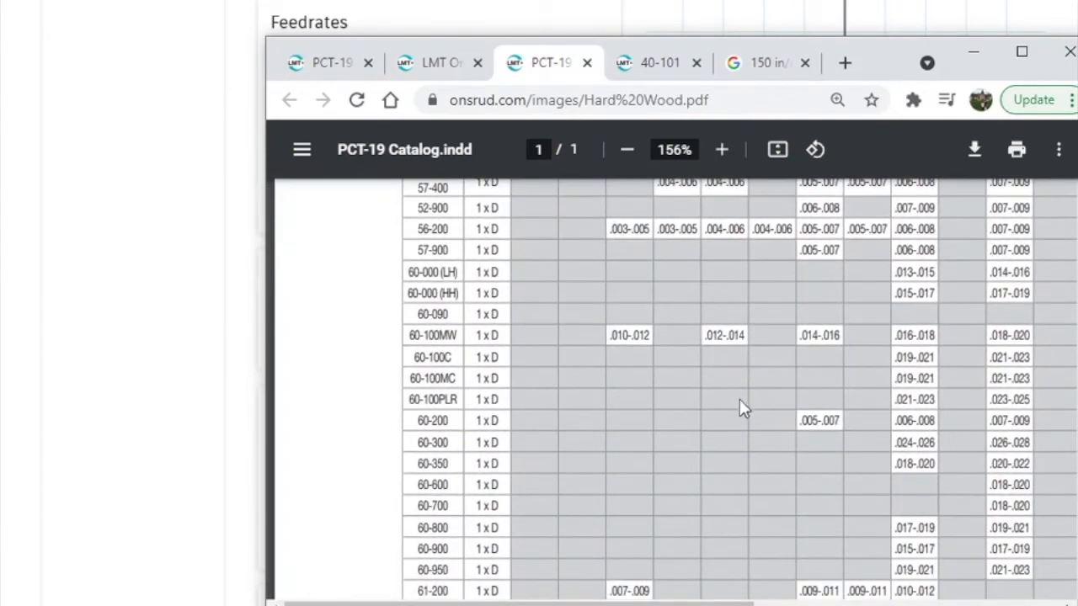
scroll(739, 399, "down", 10)
scroll(697, 488, "up", 20)
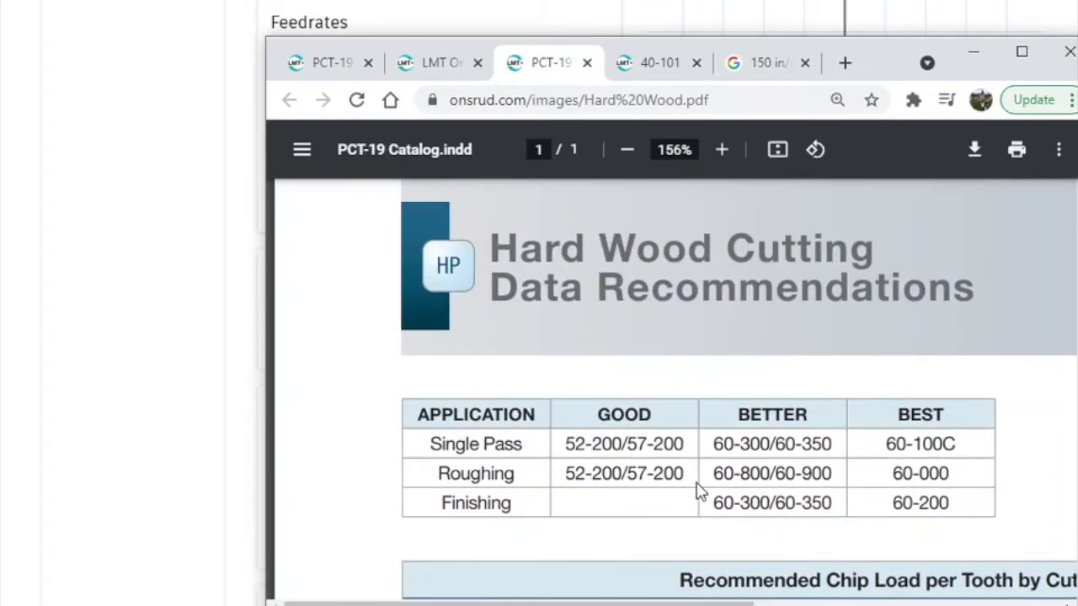
scroll(697, 488, "down", 4)
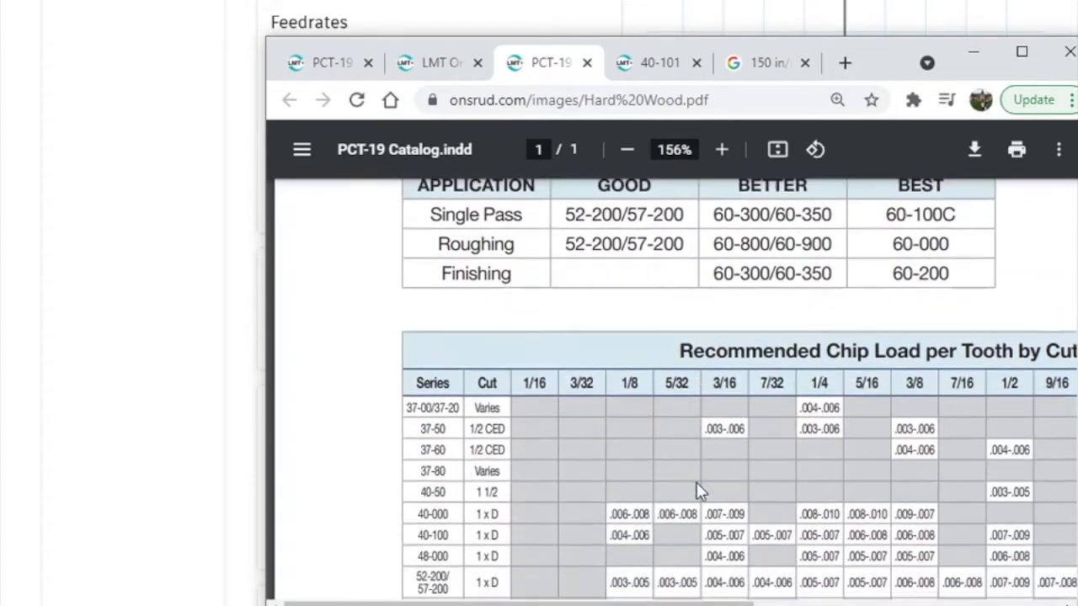
scroll(712, 424, "right", 3)
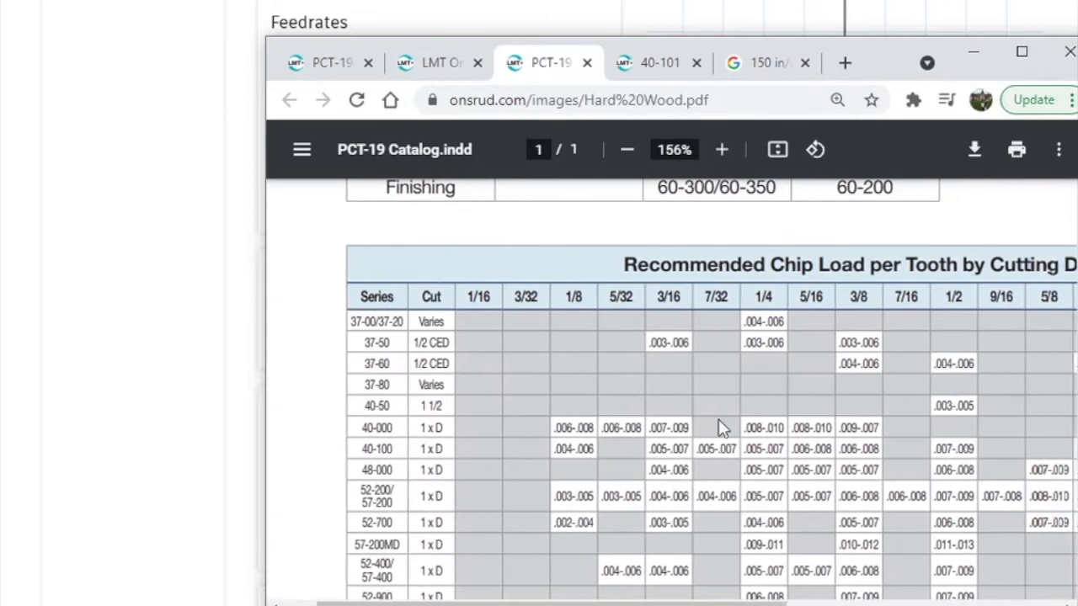
- Back in Fusion 360, set the default preset's stepover to 0.03125 in and save the tool's changes
left_click(130, 505)
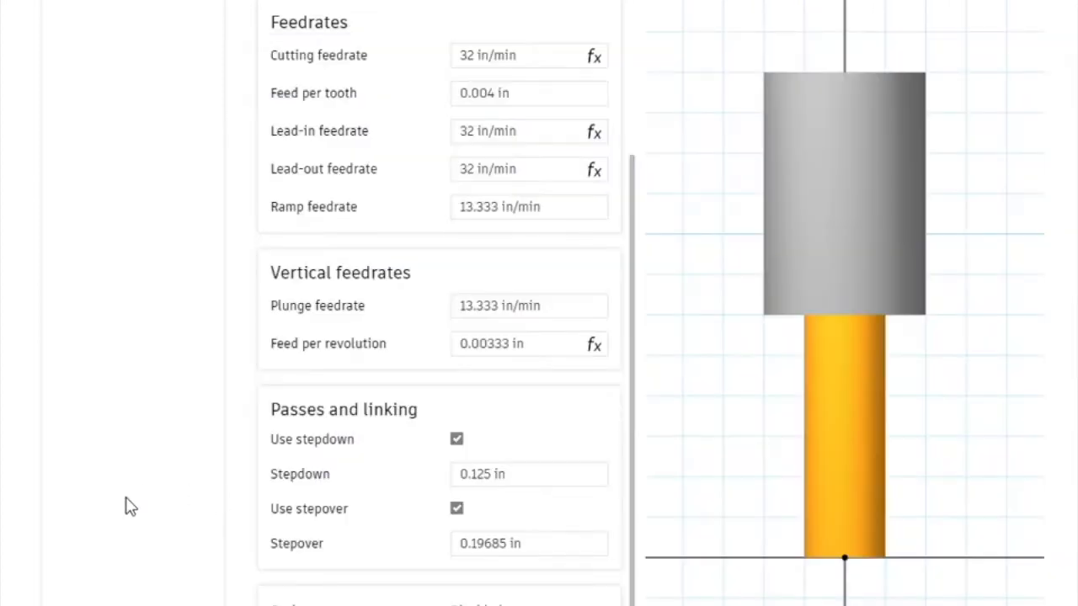
left_click(495, 543)
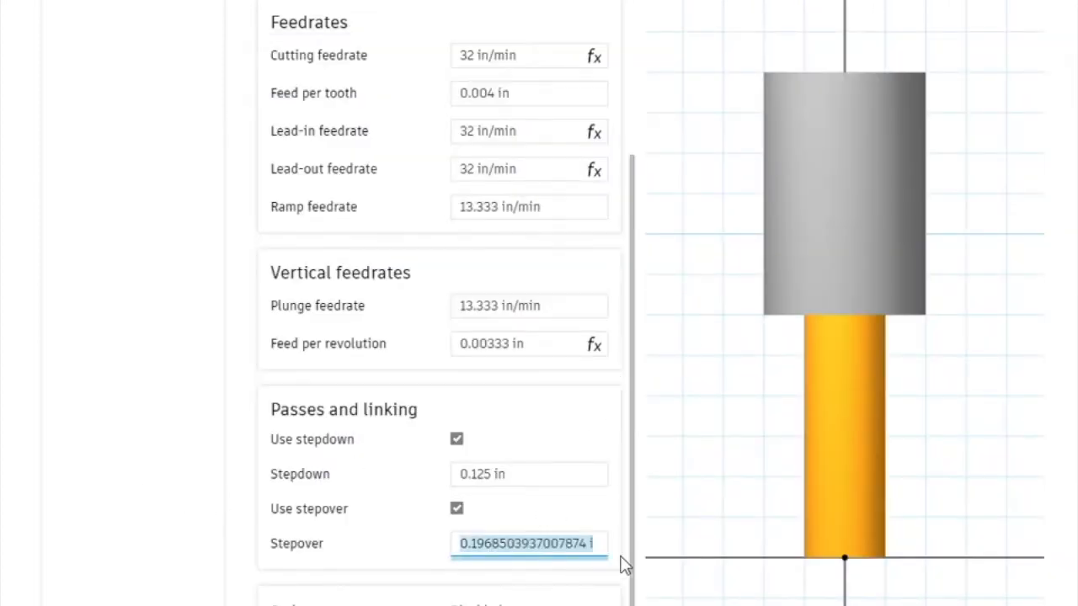
type(".25\"")
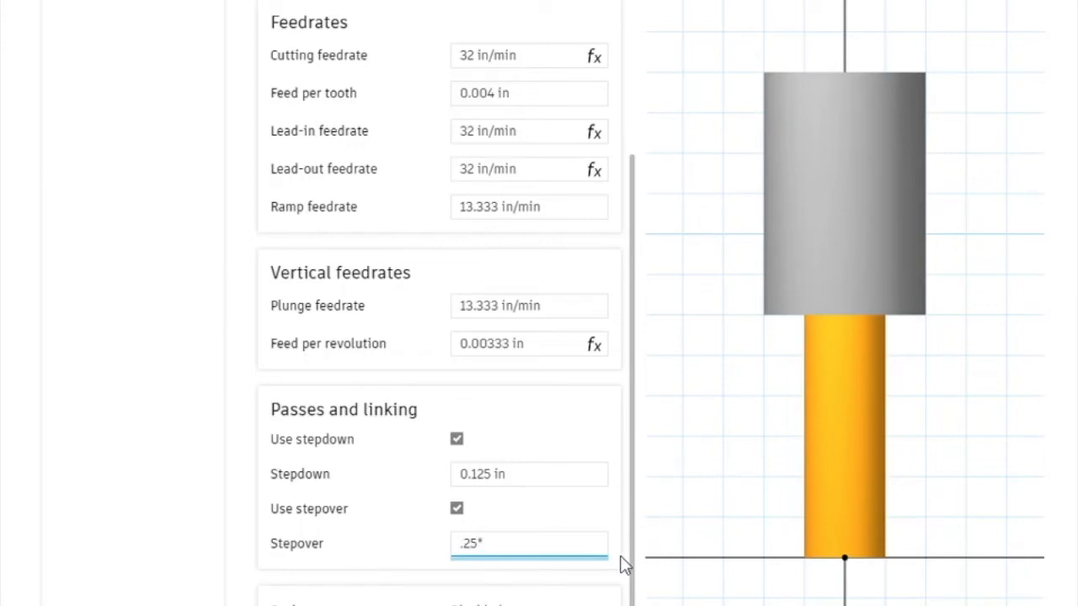
key("Return")
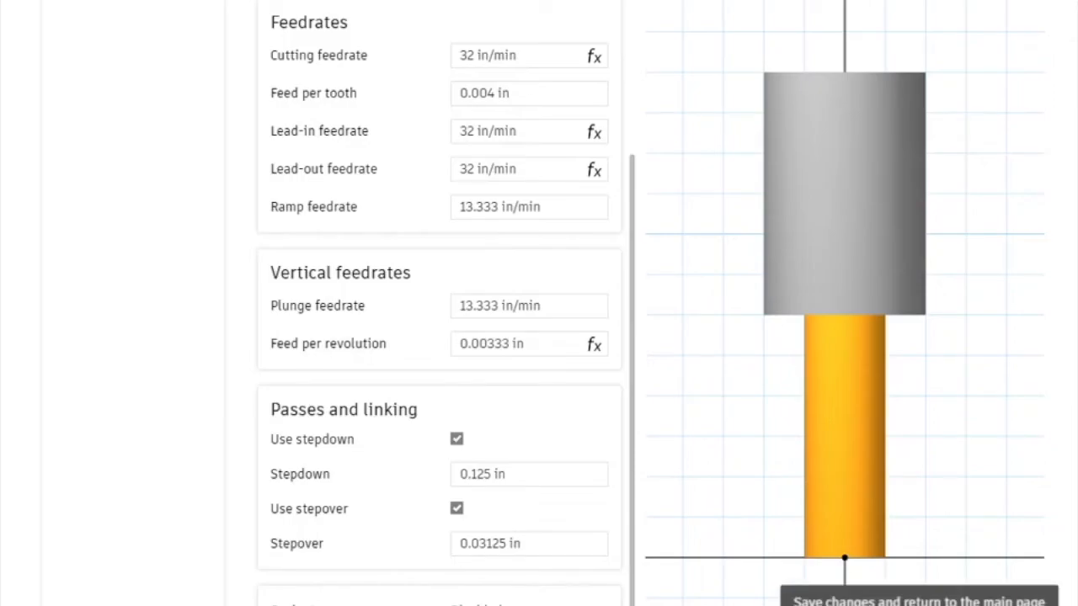
left_click(919, 604)
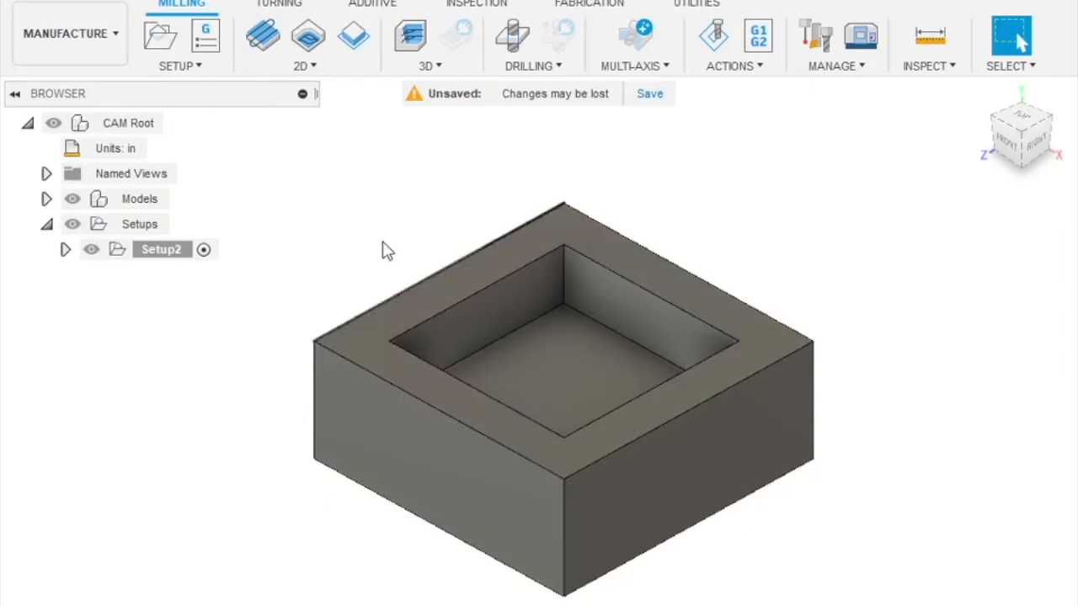
- Start a 2D Adaptive Clearing operation and select the pocket's floor as the pocket geometry
left_click(195, 67)
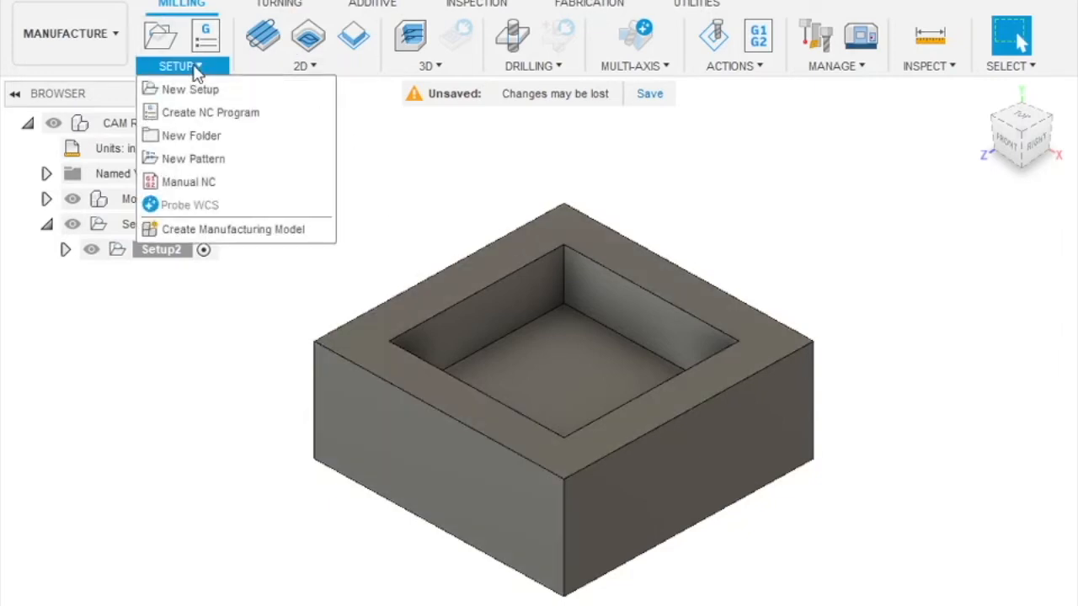
left_click(303, 66)
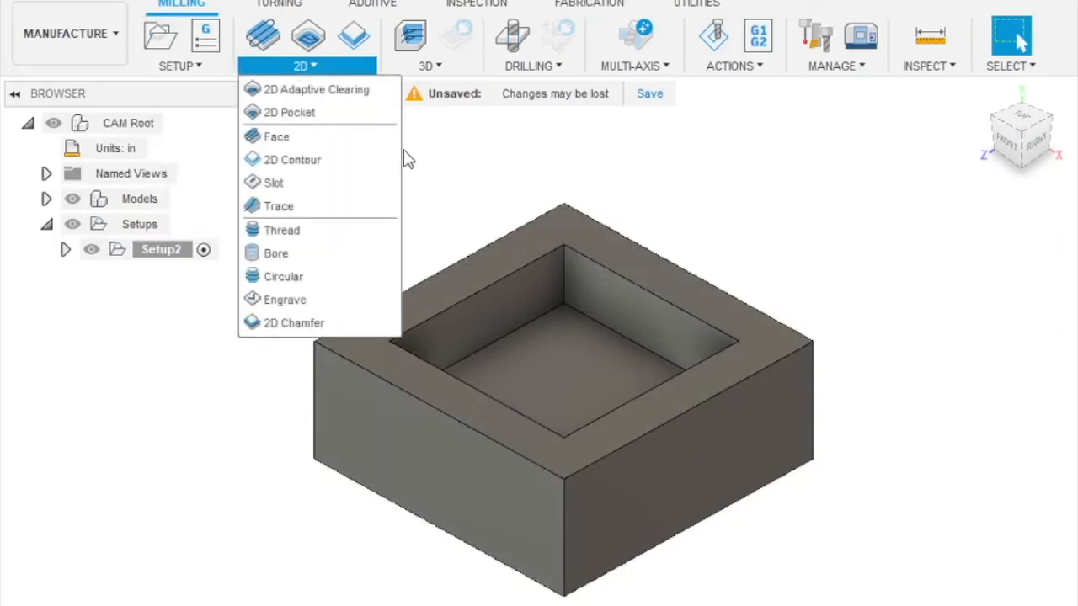
left_click(328, 91)
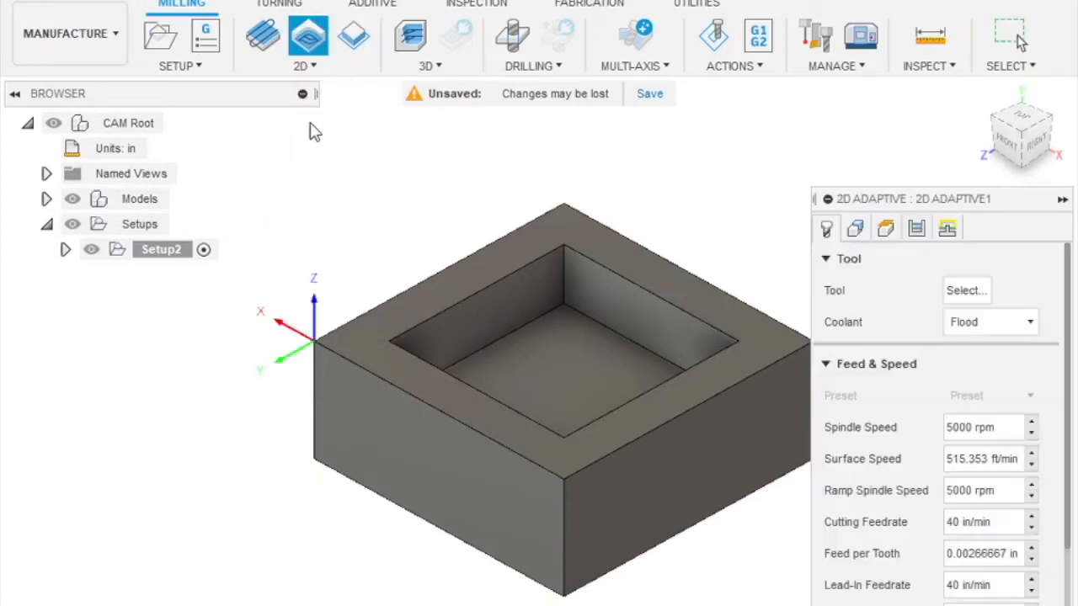
left_click(575, 374)
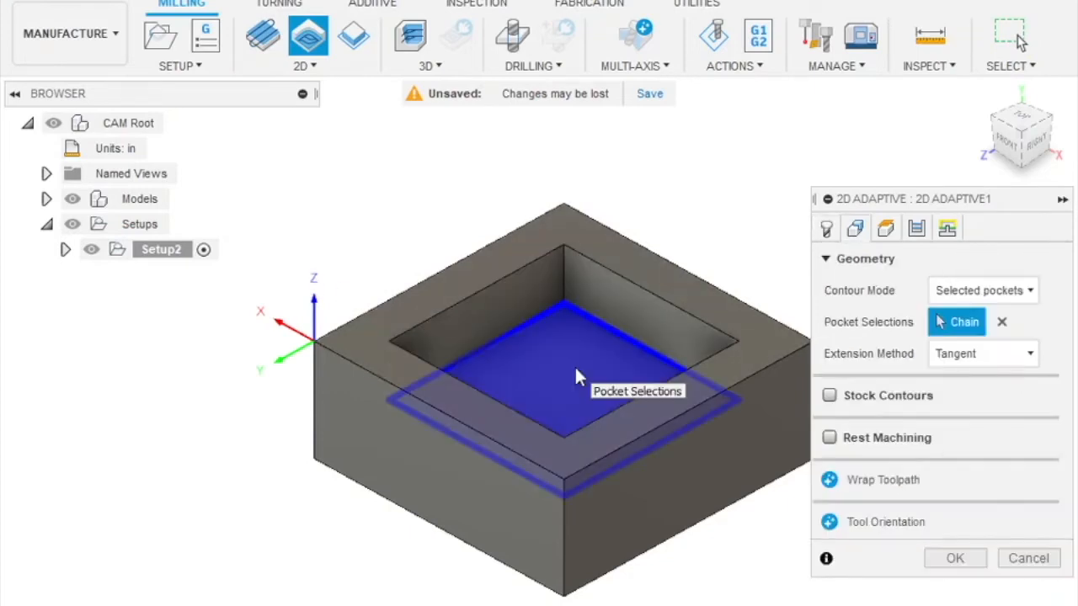
- Assign the 1/8 in Onsrud 40-101 hardwood tool from the local library to the adaptive operation
left_click(826, 228)
left_click(962, 291)
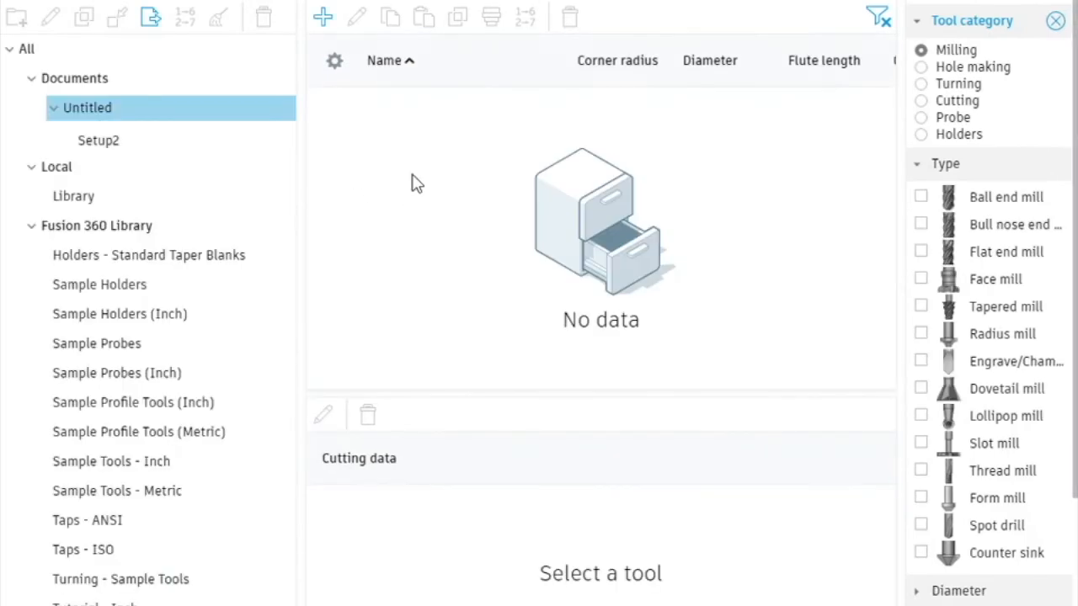
left_click(95, 202)
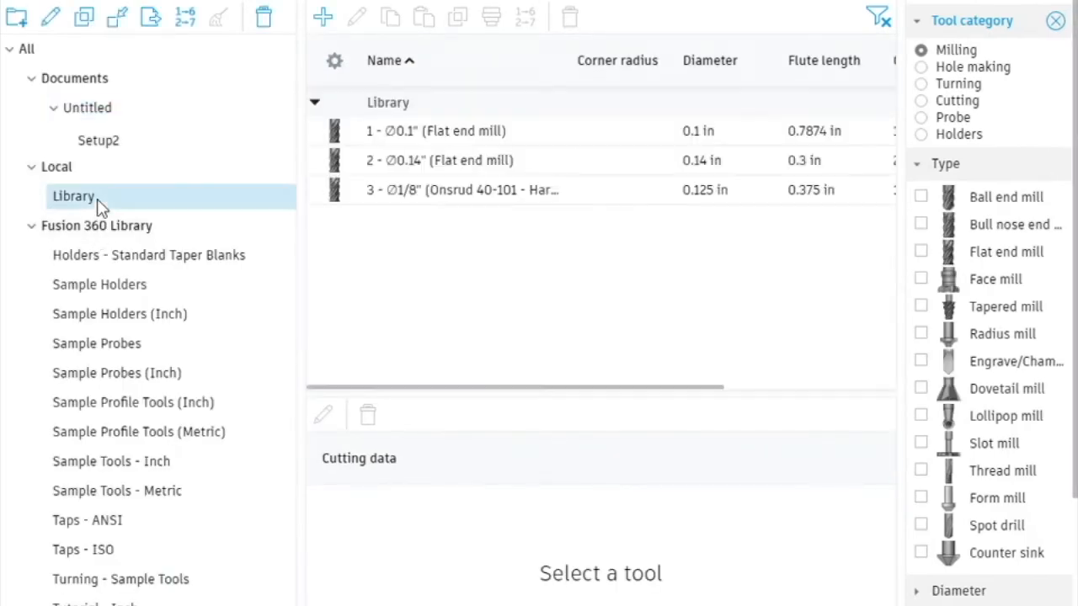
left_click(484, 202)
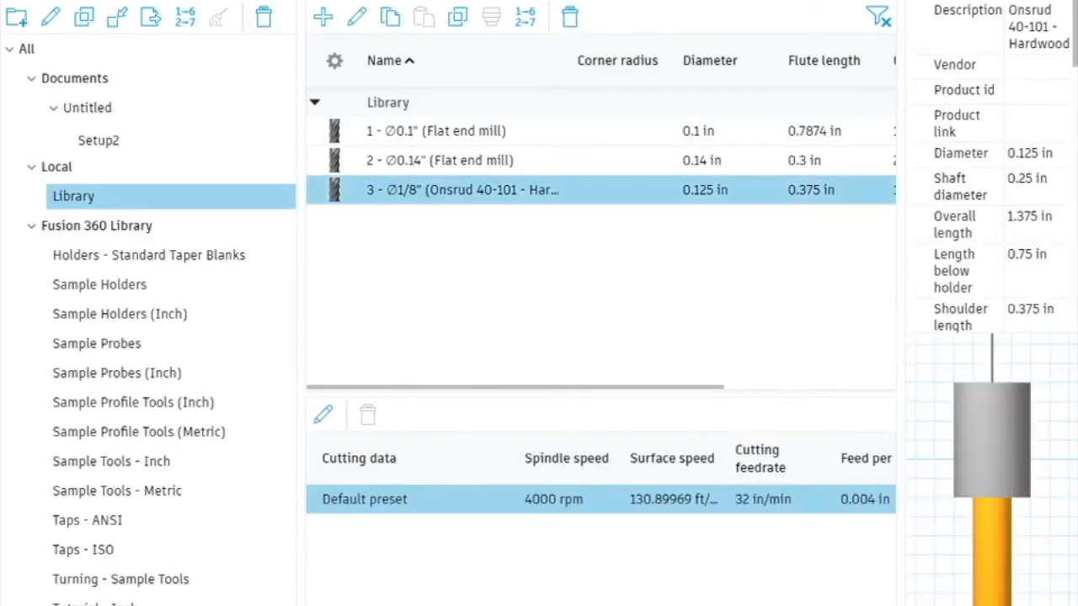
left_click(897, 603)
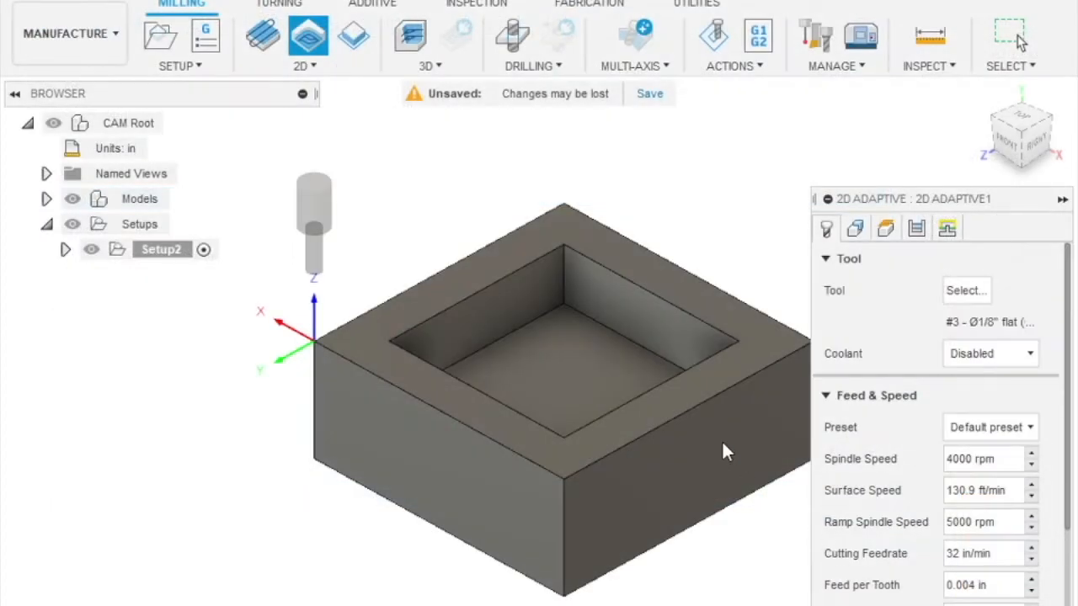
- Lower the operation's clearance height to a 0.2 in offset from the retract height
left_click(855, 233)
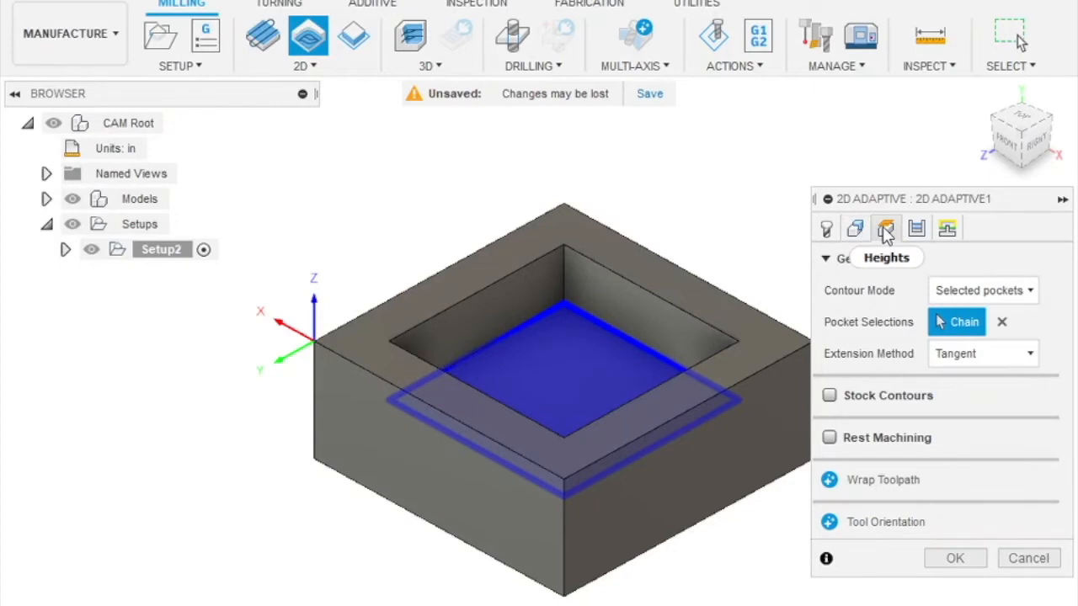
left_click(885, 232)
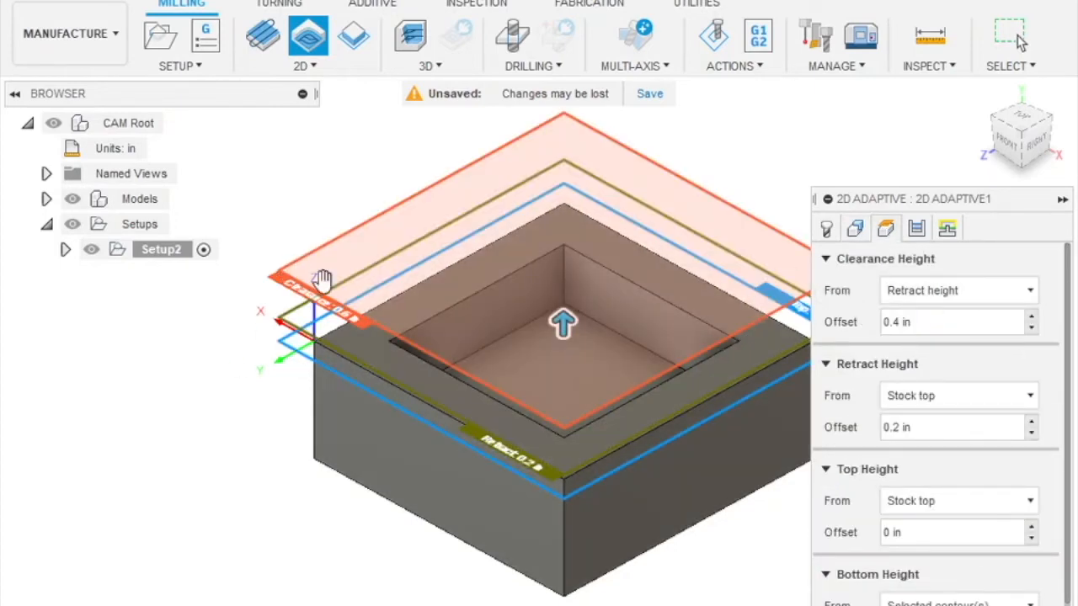
left_click_drag(289, 266, 288, 288)
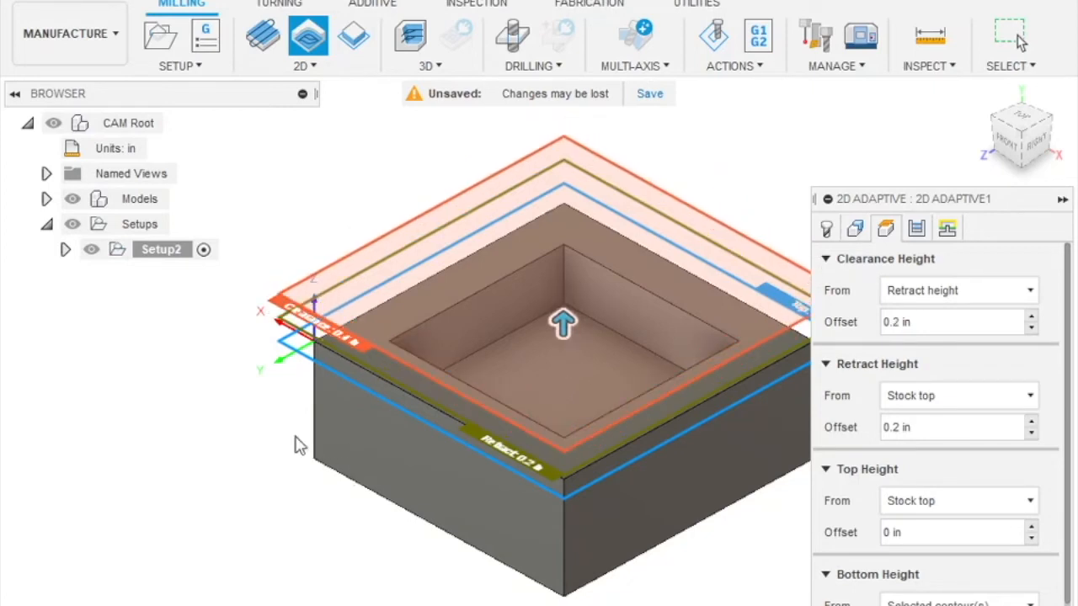
scroll(956, 490, "down", 1)
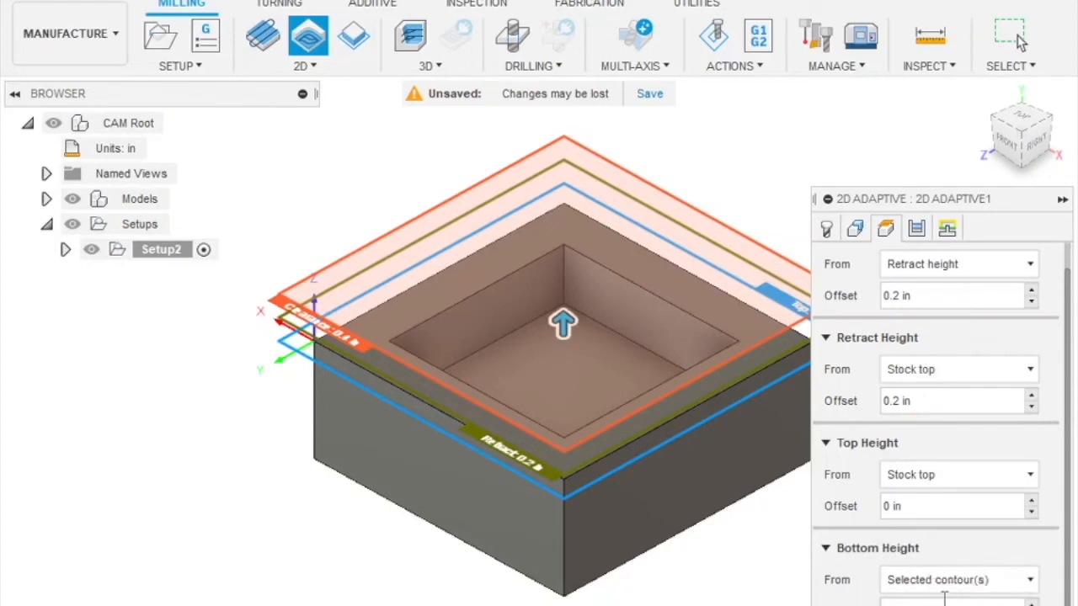
- Disable stock to leave, review the linking and ramp settings, and generate the 2D adaptive toolpath
left_click(918, 230)
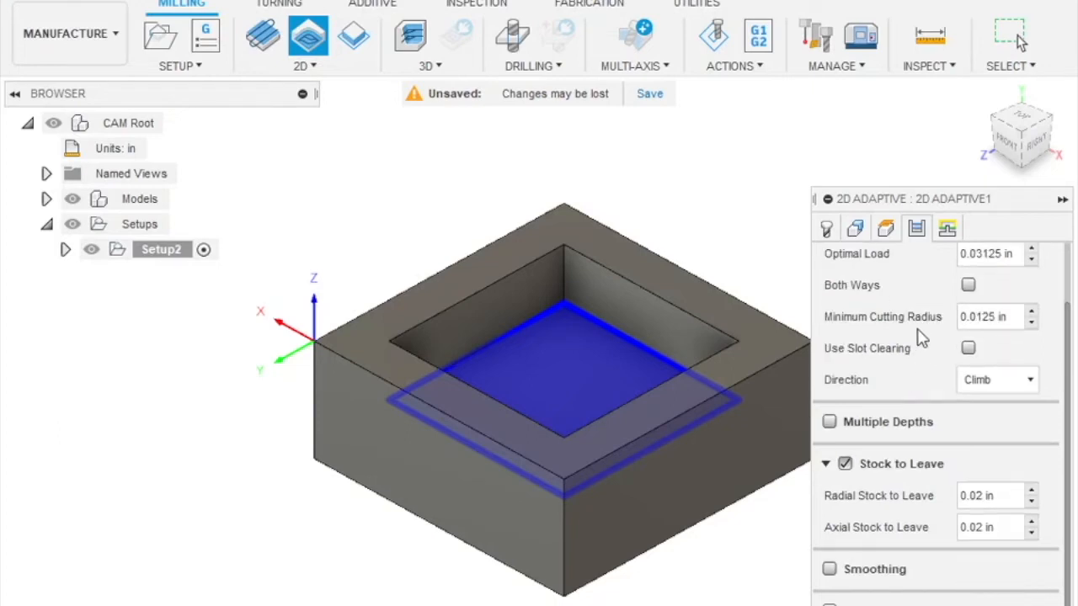
mouse_move(979, 325)
left_click(846, 464)
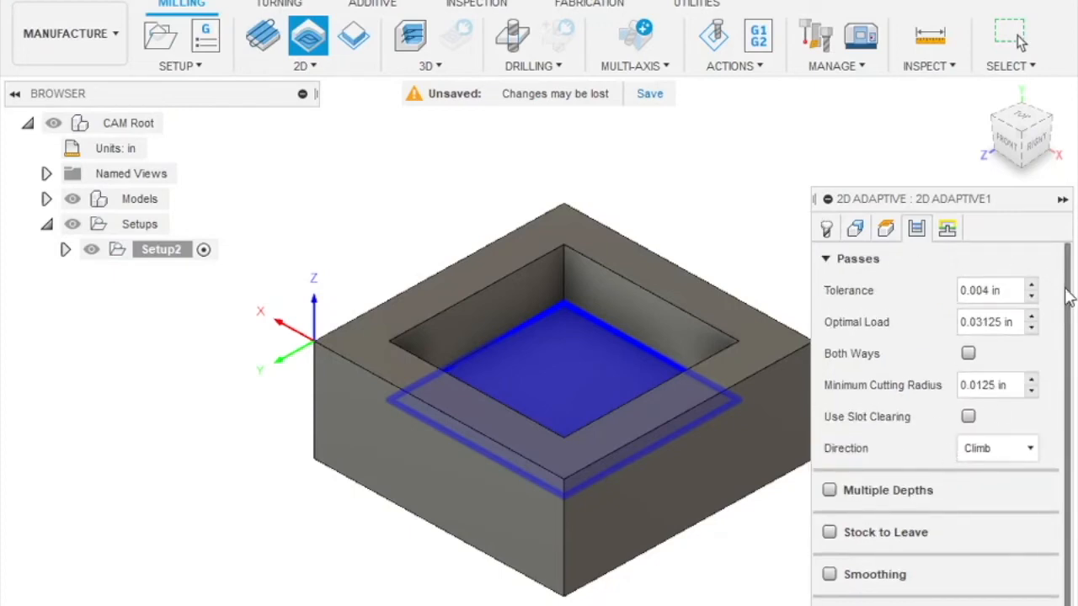
left_click(947, 229)
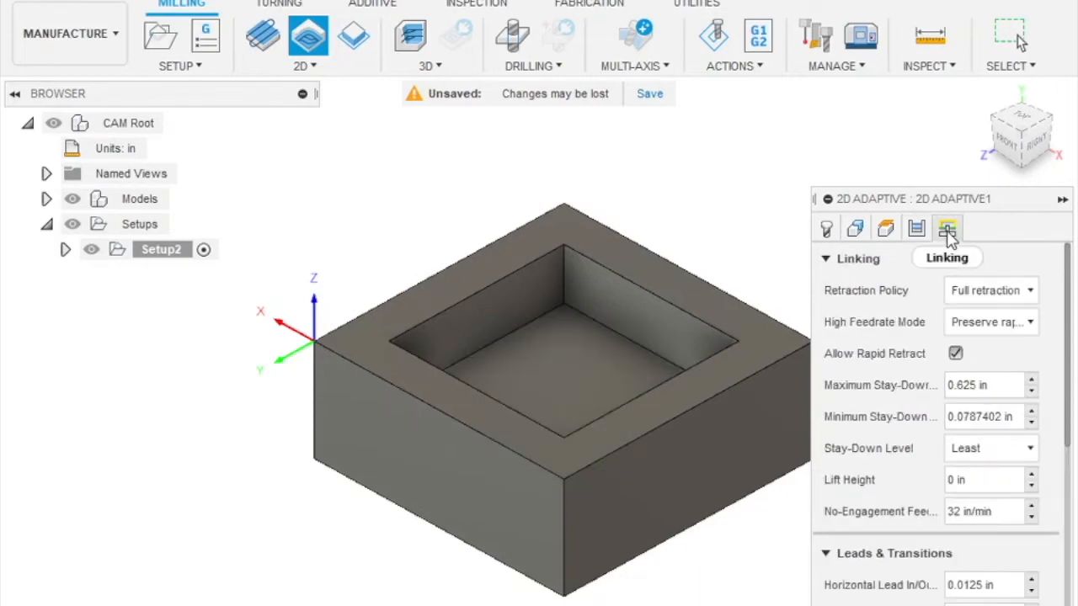
scroll(926, 395, "down", 8)
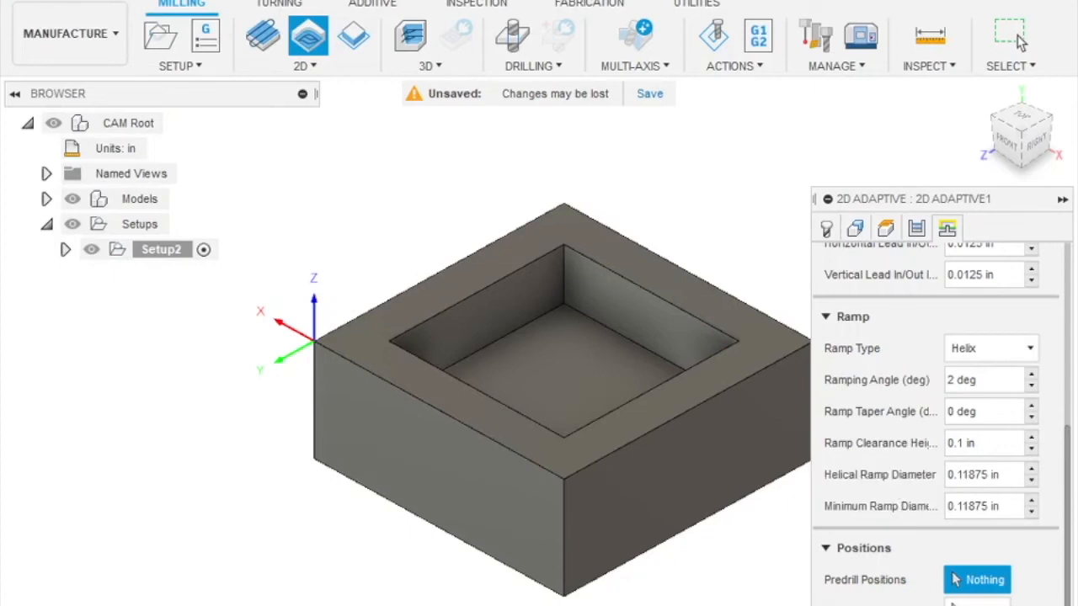
key("Return")
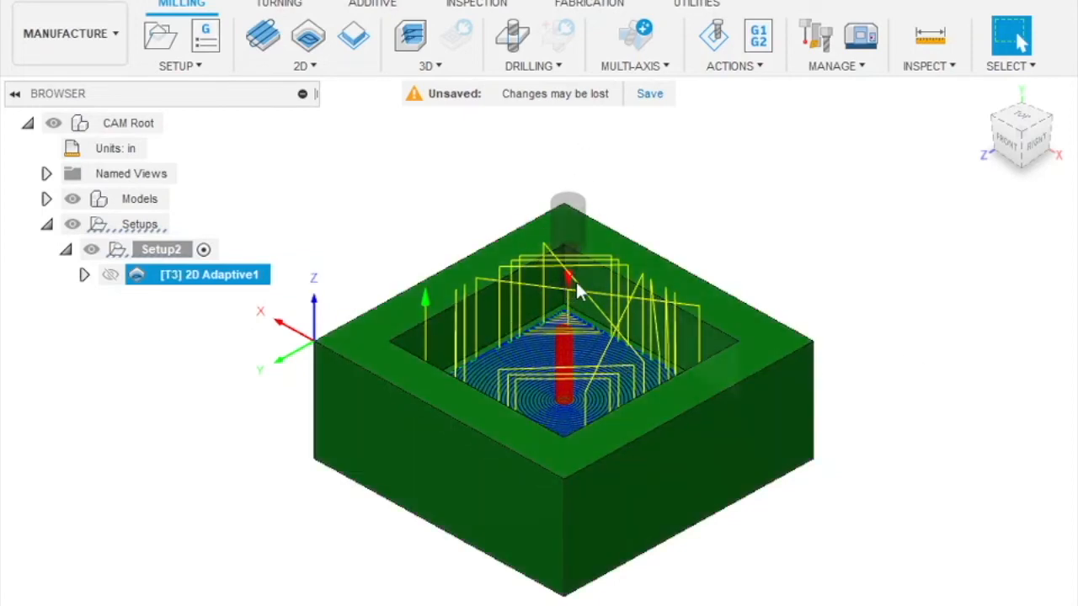
- Inspect the generated toolpath inside the pocket and run a simulation of the 2D adaptive operation
scroll(576, 287, "down", 1)
scroll(578, 300, "up", 5)
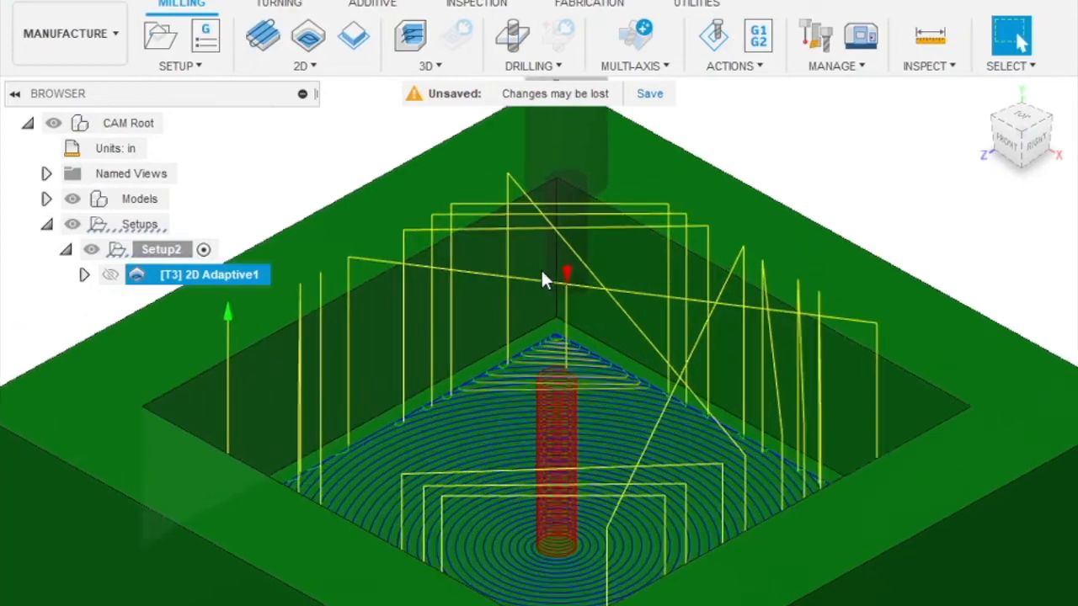
middle_click_drag(564, 295, 773, 230, "shift")
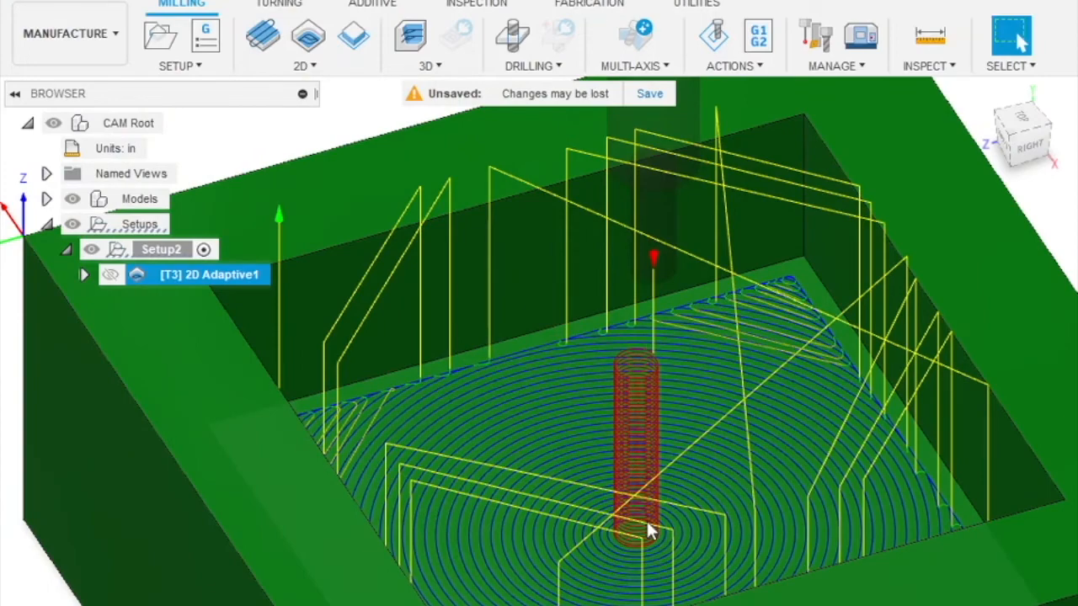
middle_click_drag(740, 473, 773, 445, "shift")
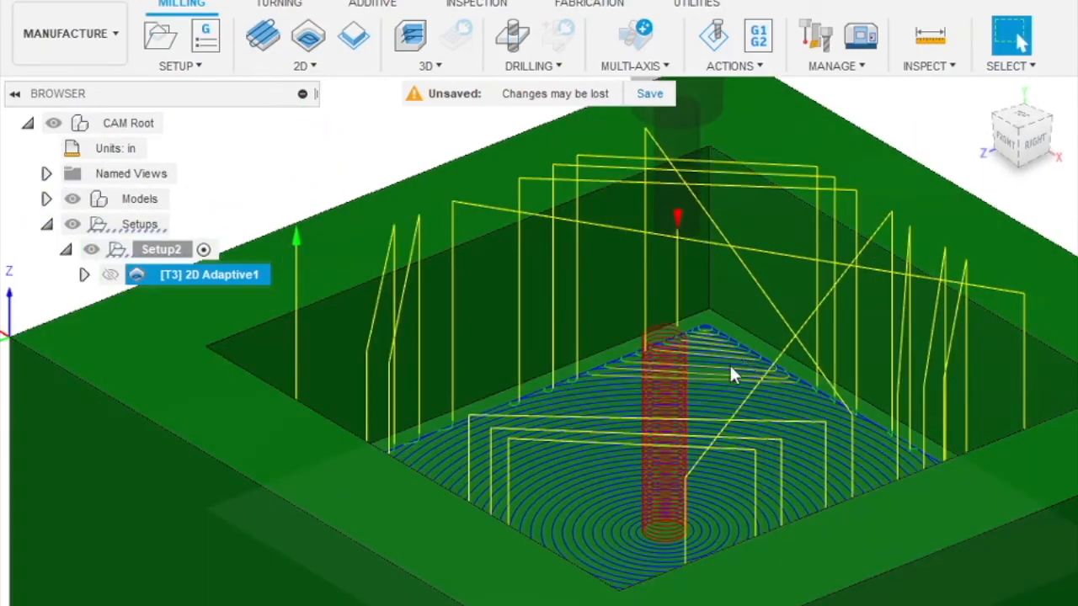
scroll(730, 362, "down", 5)
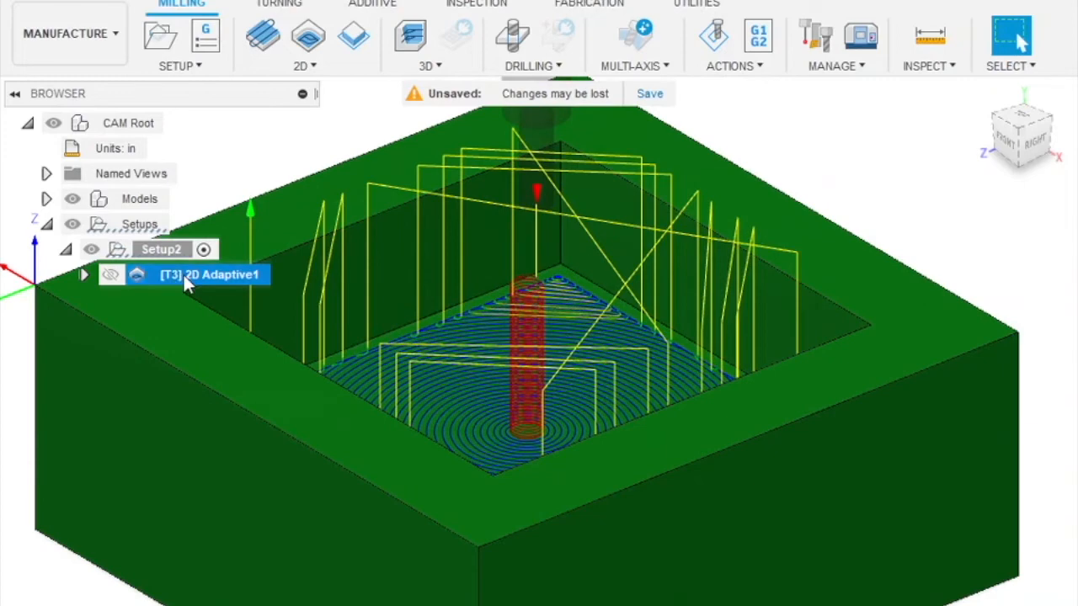
right_click(183, 273)
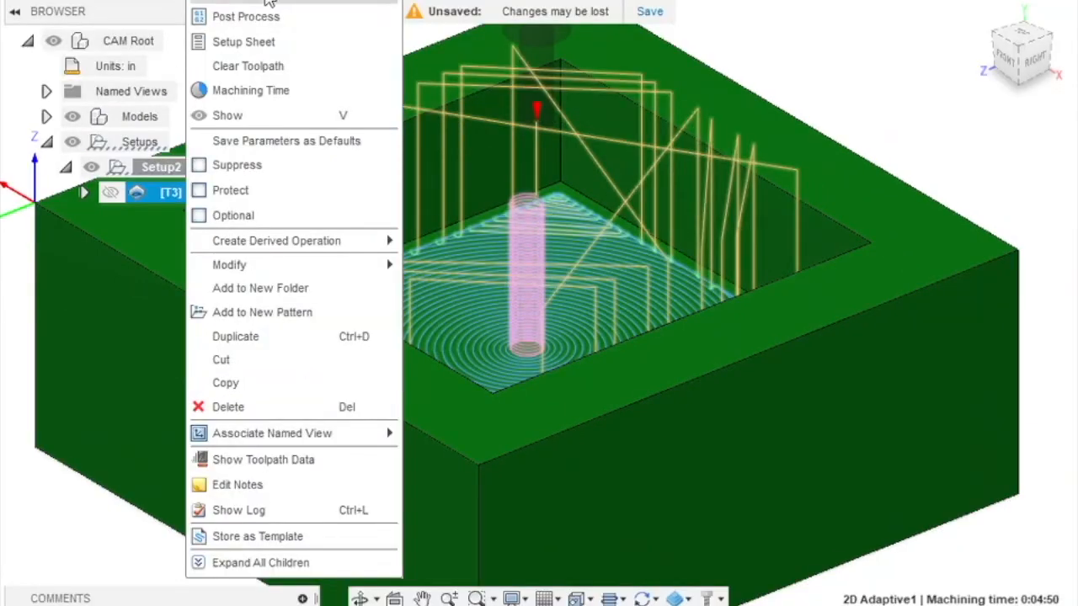
left_click(268, 2)
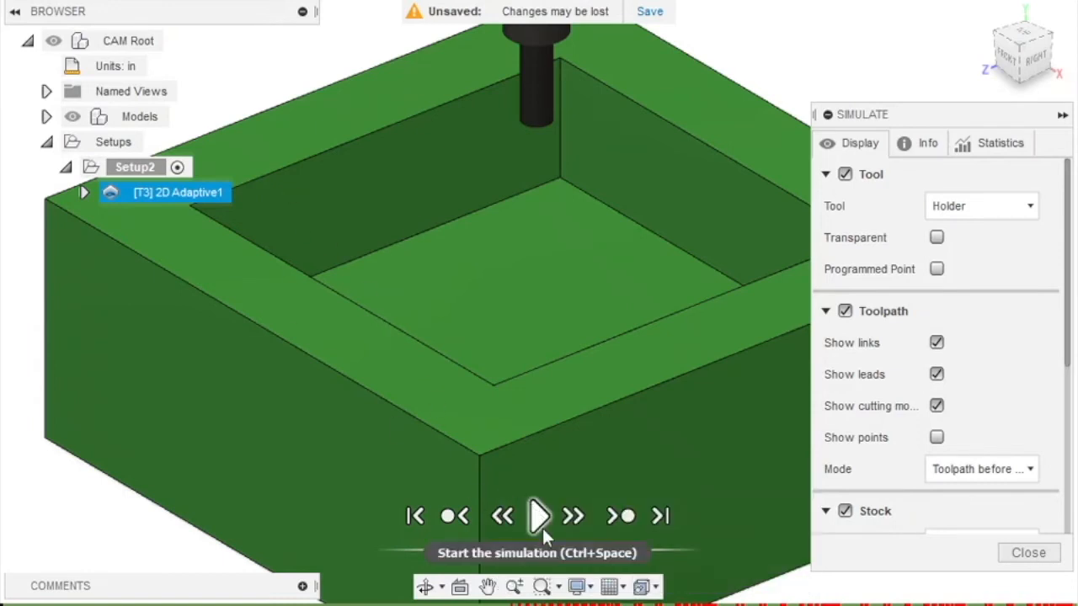
left_click(539, 517)
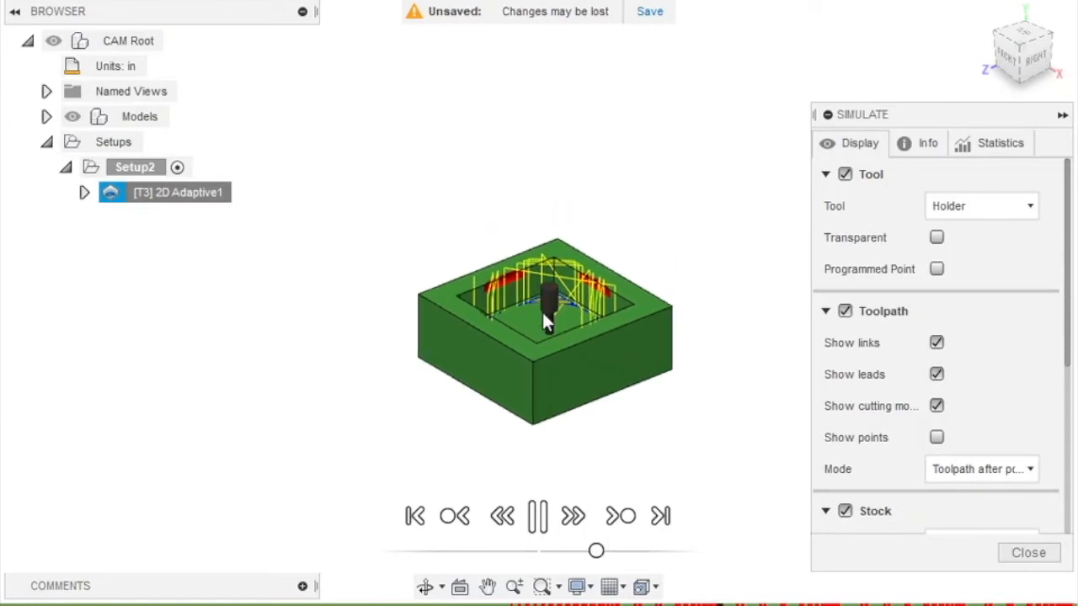
- Pause the simulation and examine the tool holder's clearance against the pocket walls
mouse_move(682, 604)
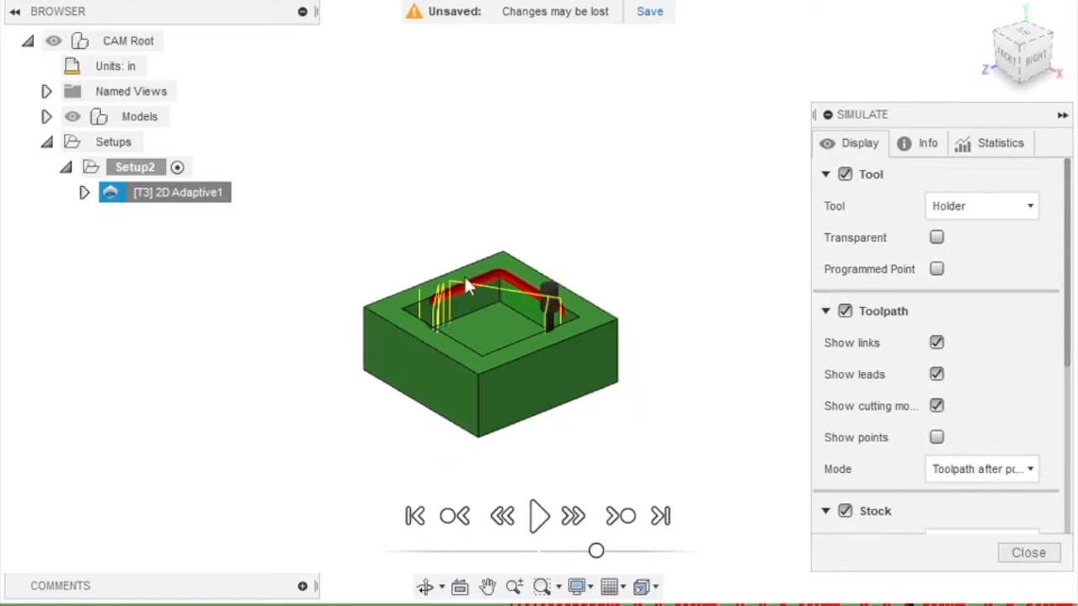
scroll(493, 283, "down", 2)
scroll(494, 283, "up", 10)
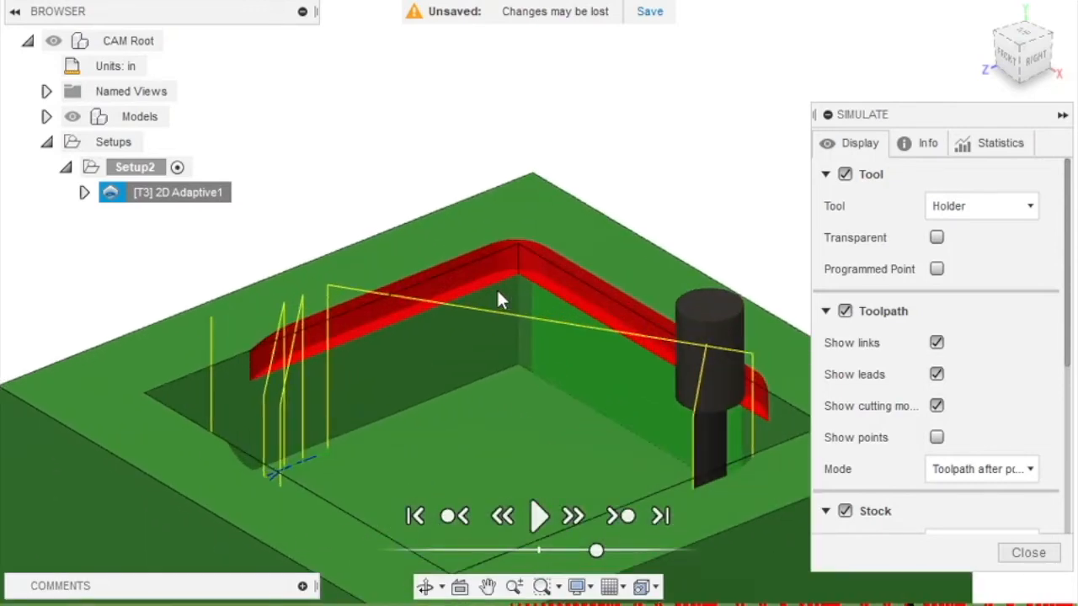
scroll(515, 385, "down", 2)
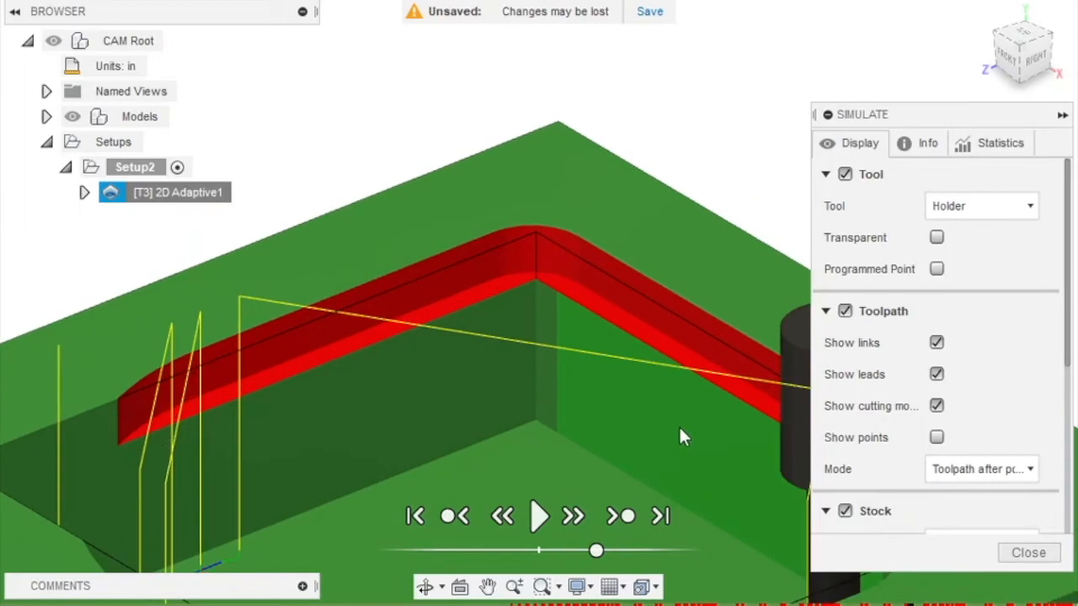
scroll(679, 428, "up", 3)
scroll(679, 428, "down", 4)
middle_click_drag(682, 423, 447, 174)
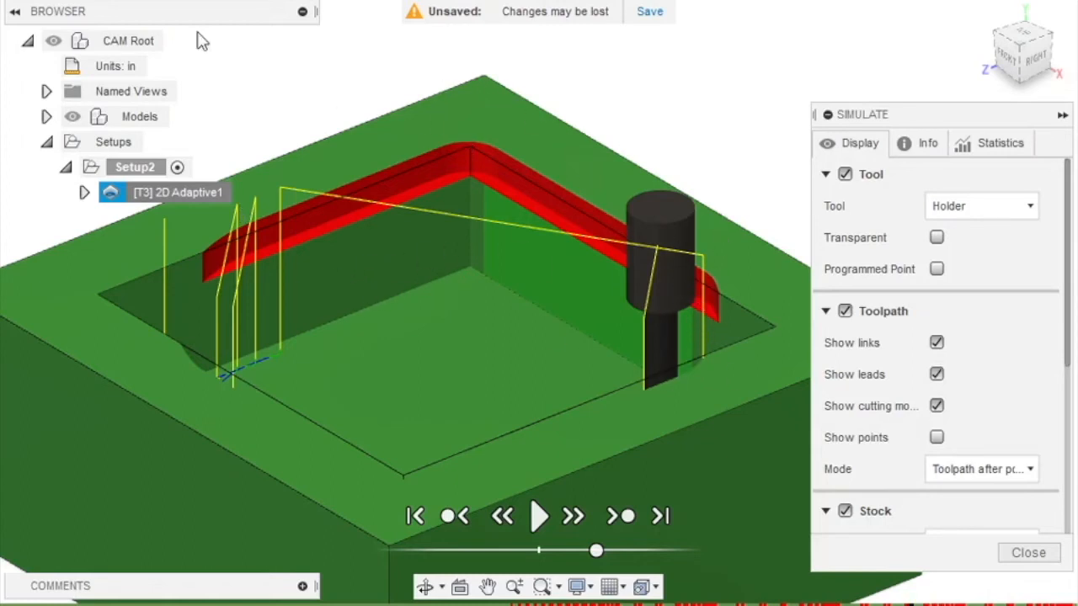
- Switch to the Design workspace and extrude the pocket floor upward to make the pocket shallower
left_click(160, 4)
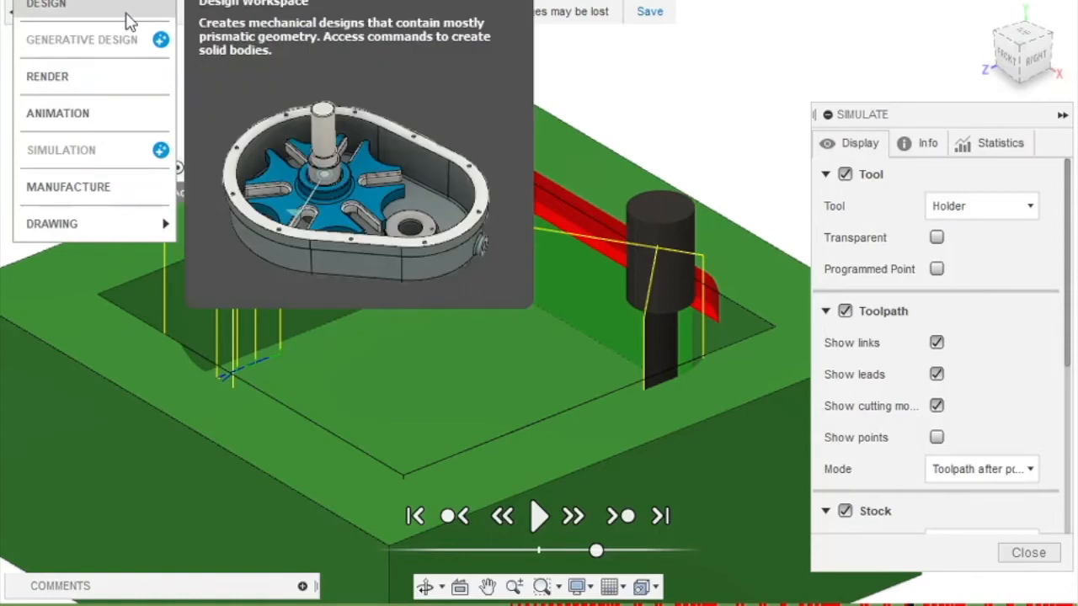
left_click(126, 18)
left_click(397, 369)
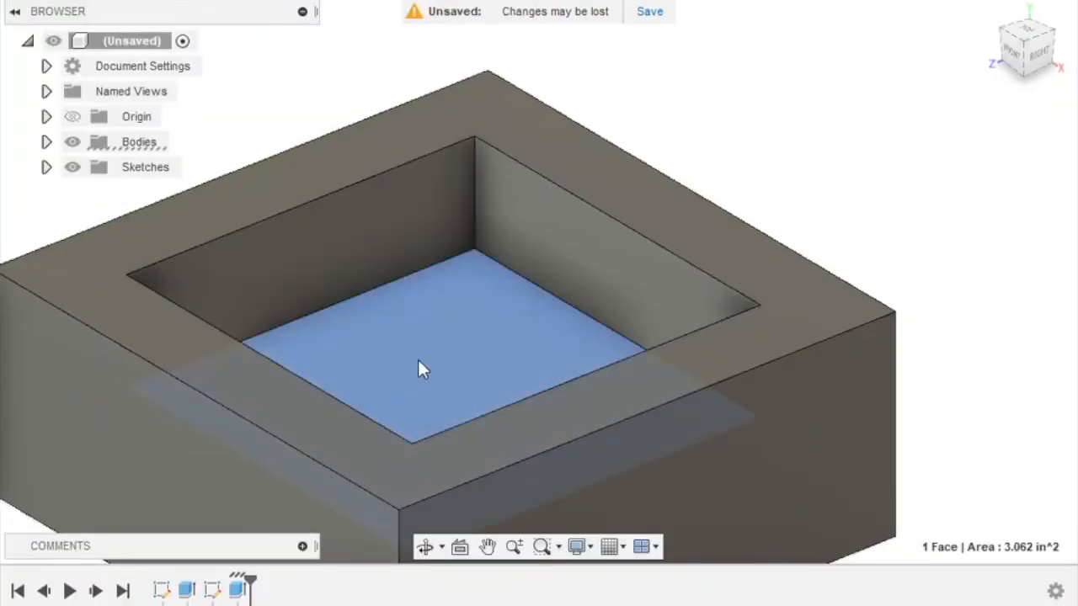
key("e")
left_click_drag(395, 339, 410, 280)
left_click(960, 407)
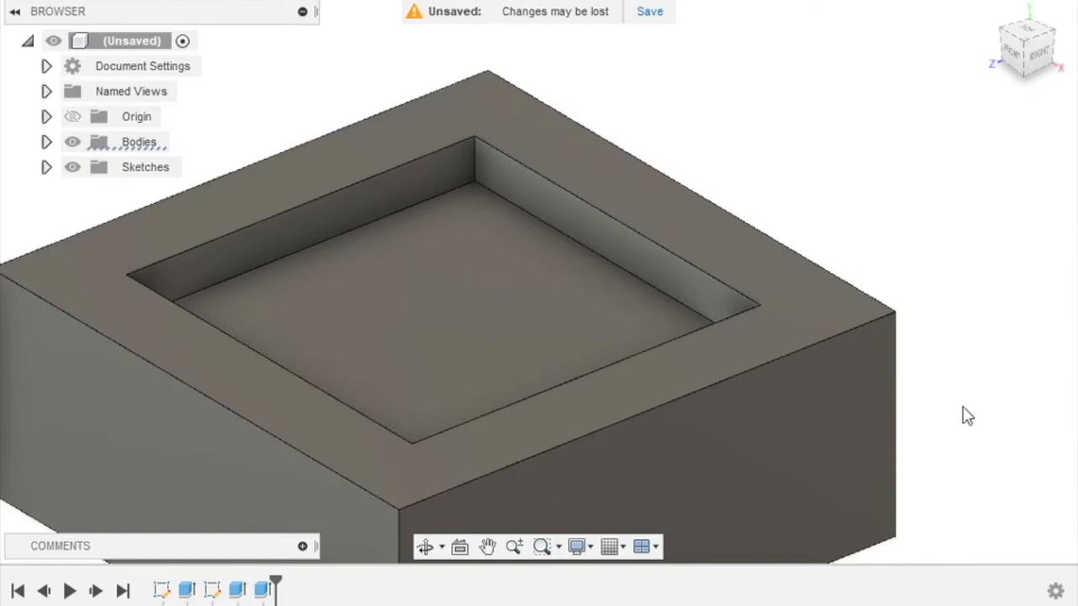
- Return to the Manufacture workspace and clear the outdated toolpath of the 2D adaptive operation
left_click(13, 5)
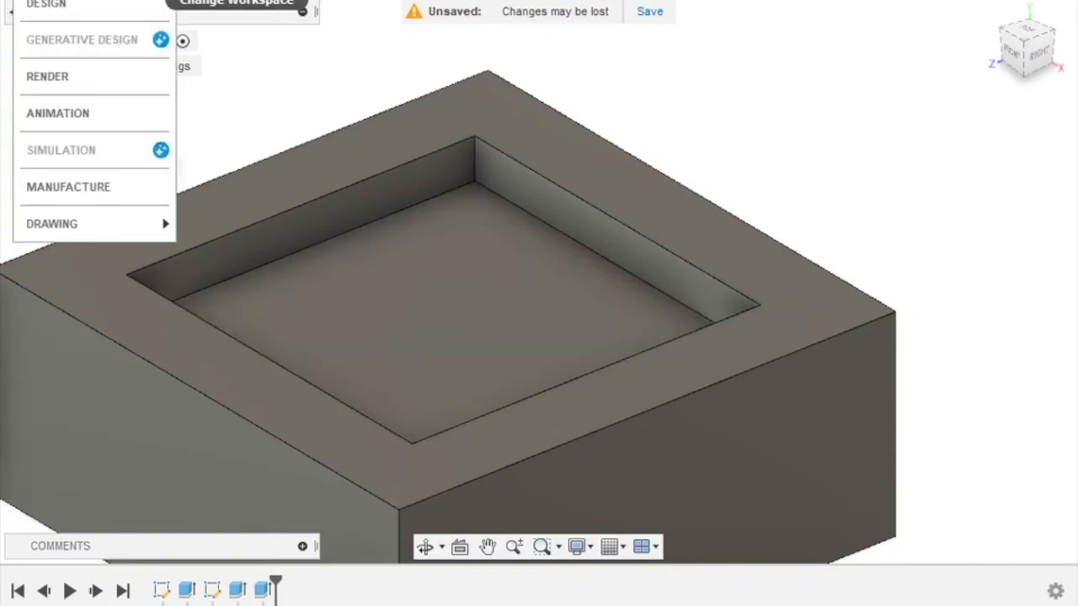
left_click(109, 196)
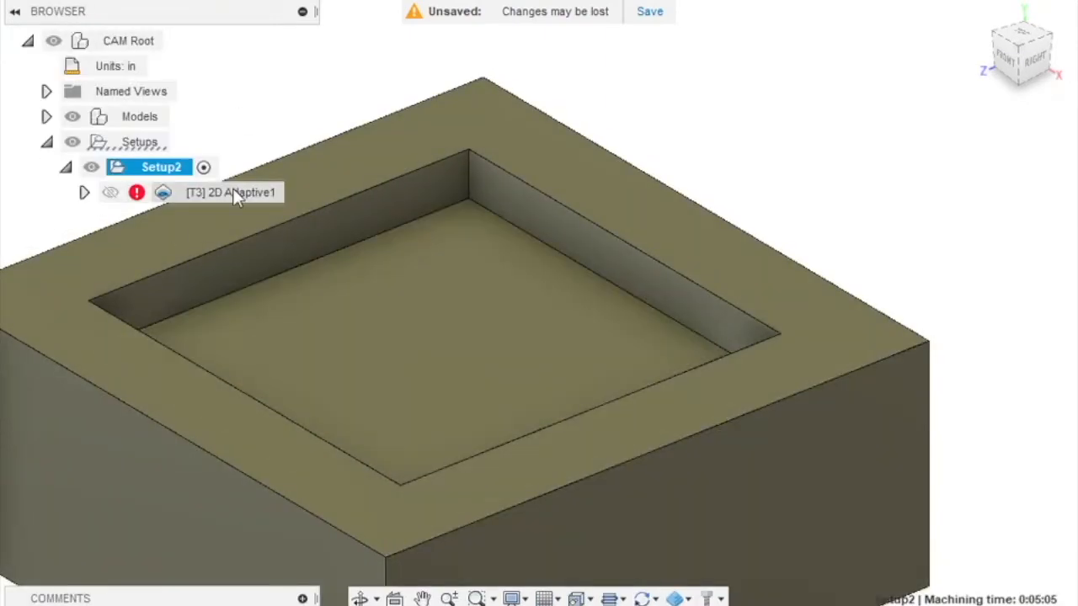
left_click(233, 190)
right_click(234, 193)
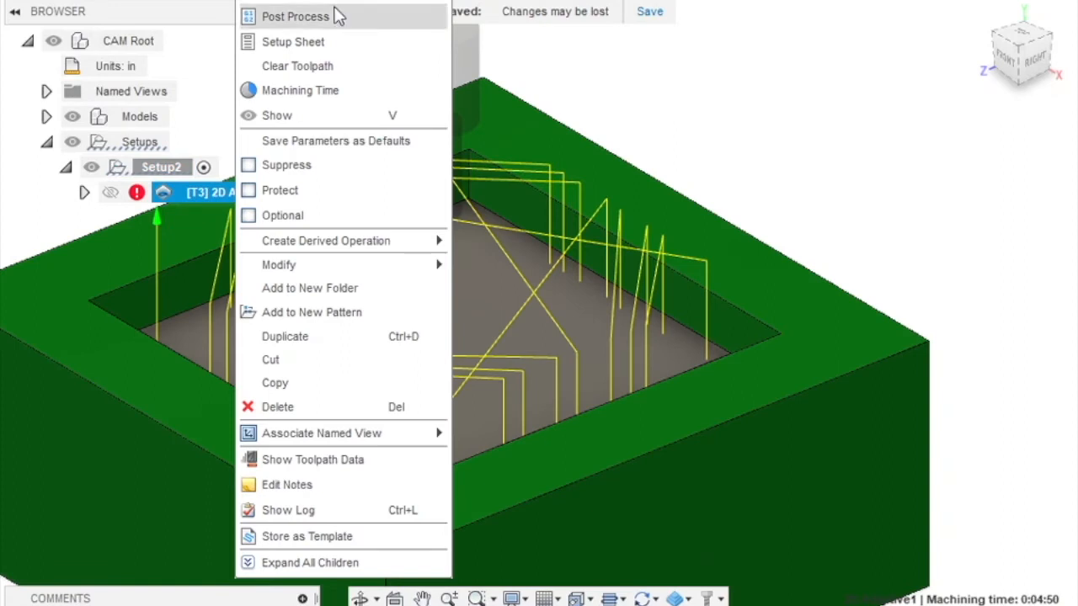
left_click(297, 67)
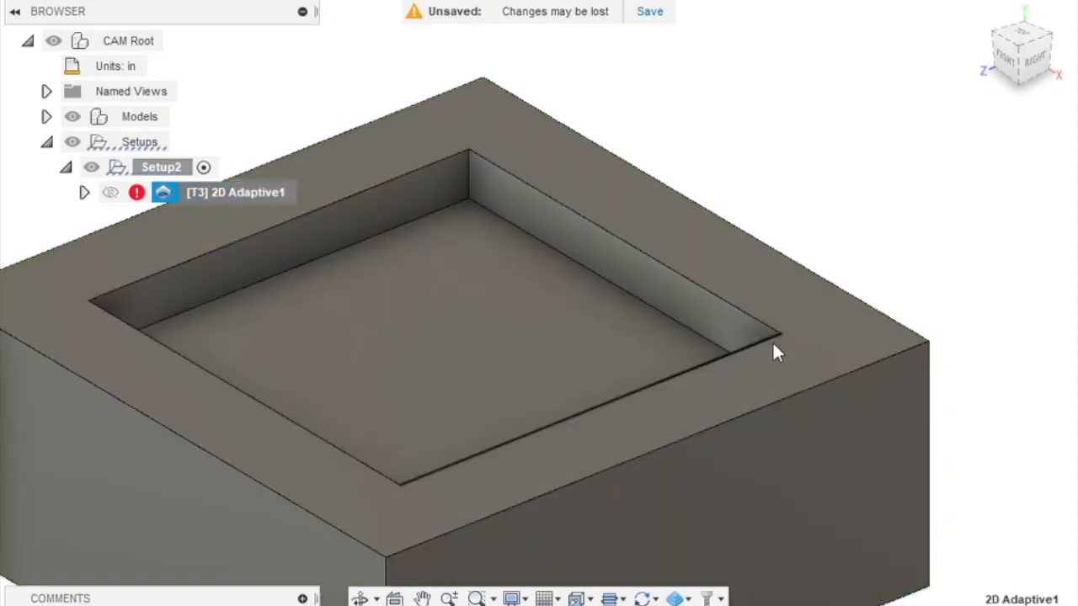
- Read the 2D adaptive operation's error log, then reselect the pocket floor as its pocket geometry and regenerate the toolpath
left_click(136, 194)
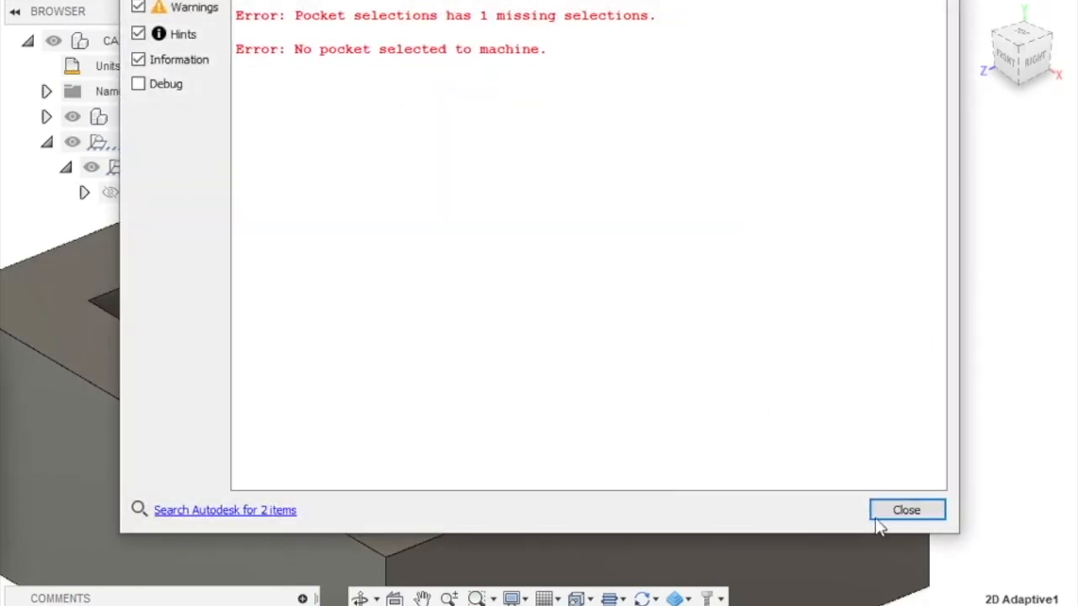
left_click(883, 512)
left_click(221, 192)
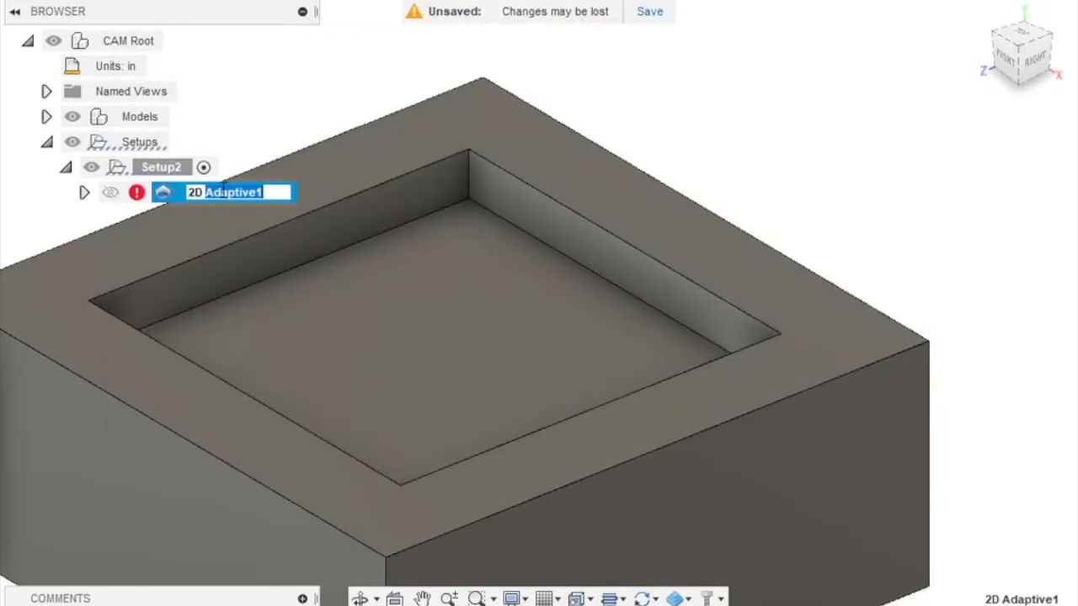
double_click(163, 192)
left_click(735, 265)
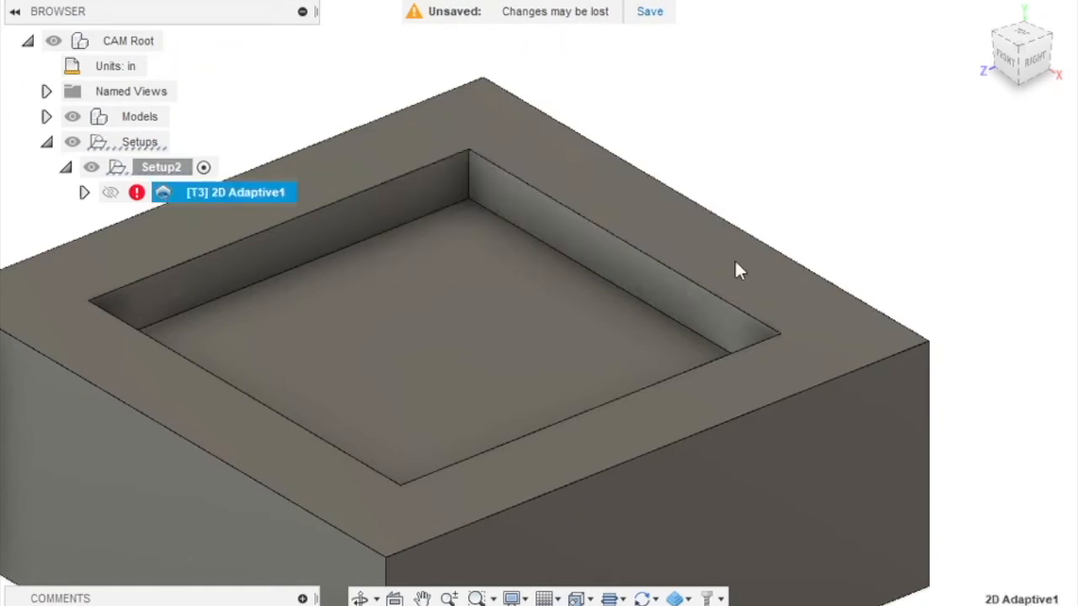
right_click(163, 192)
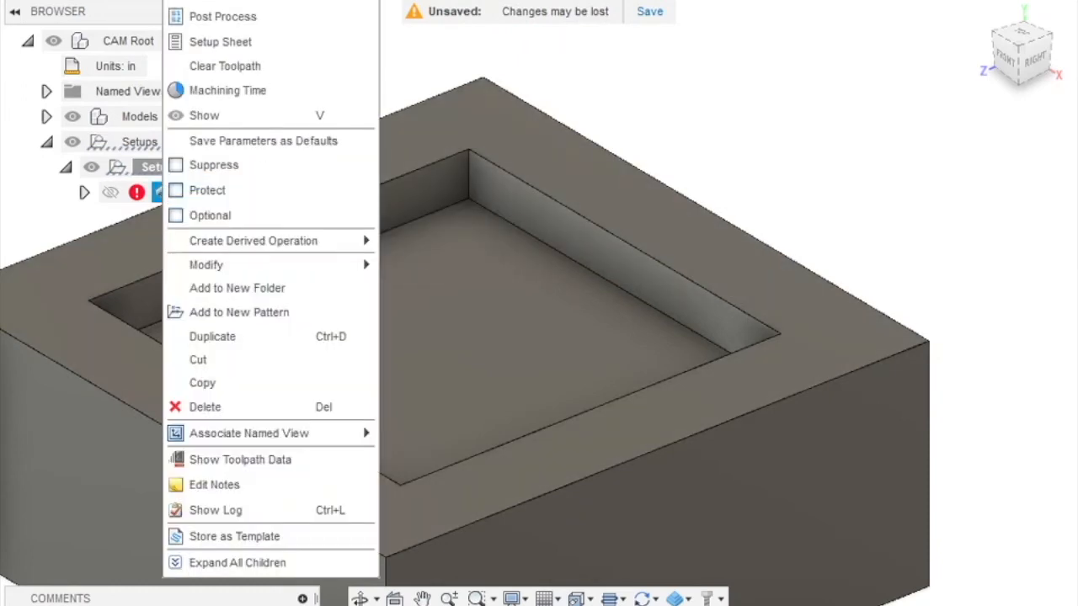
left_click(202, 1)
left_click(626, 266)
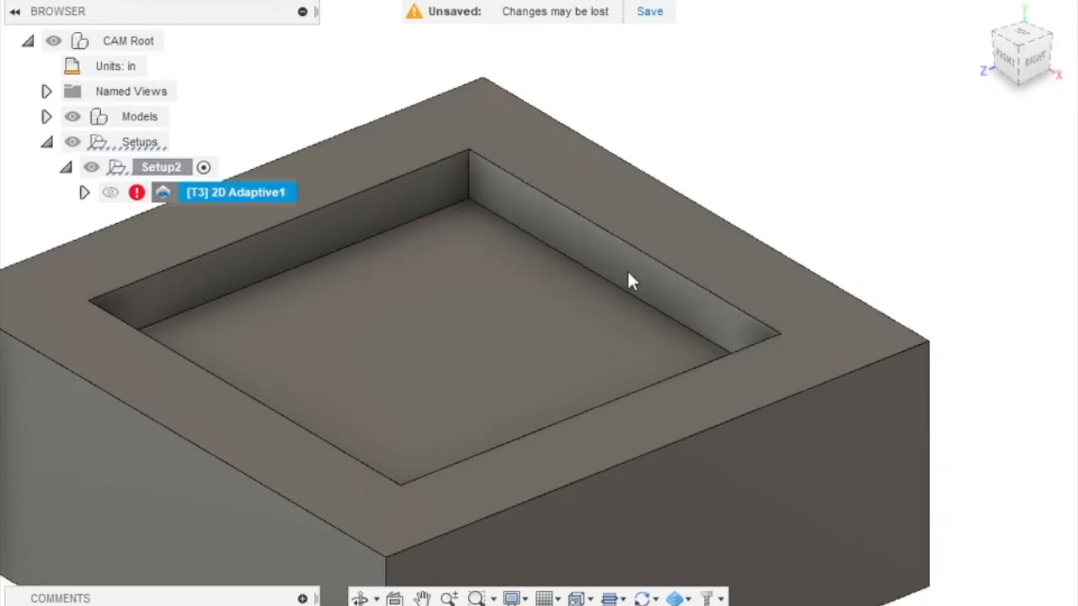
left_click(854, 146)
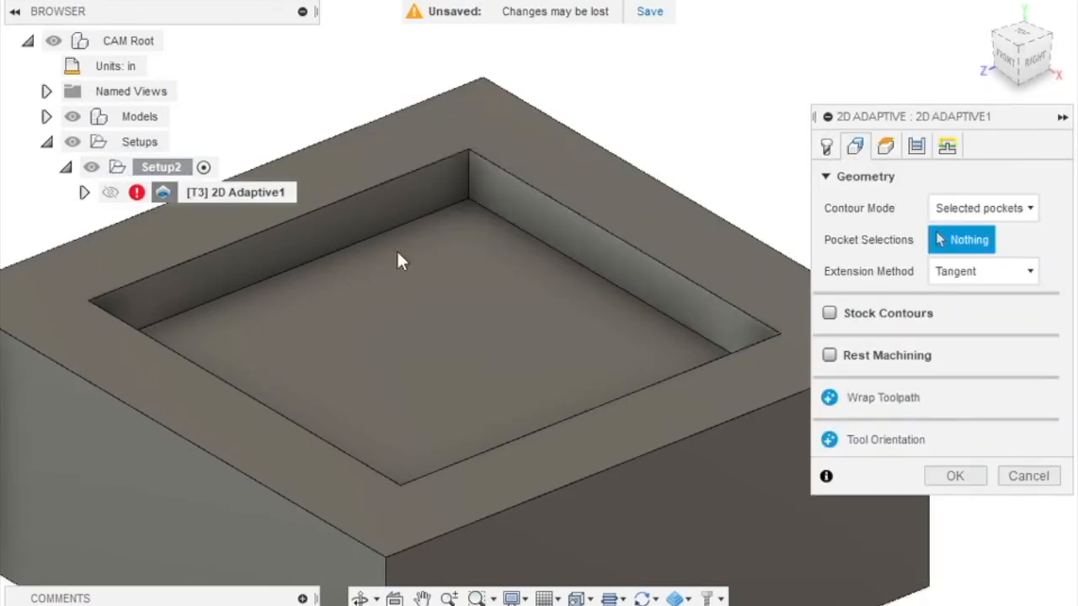
left_click(328, 375)
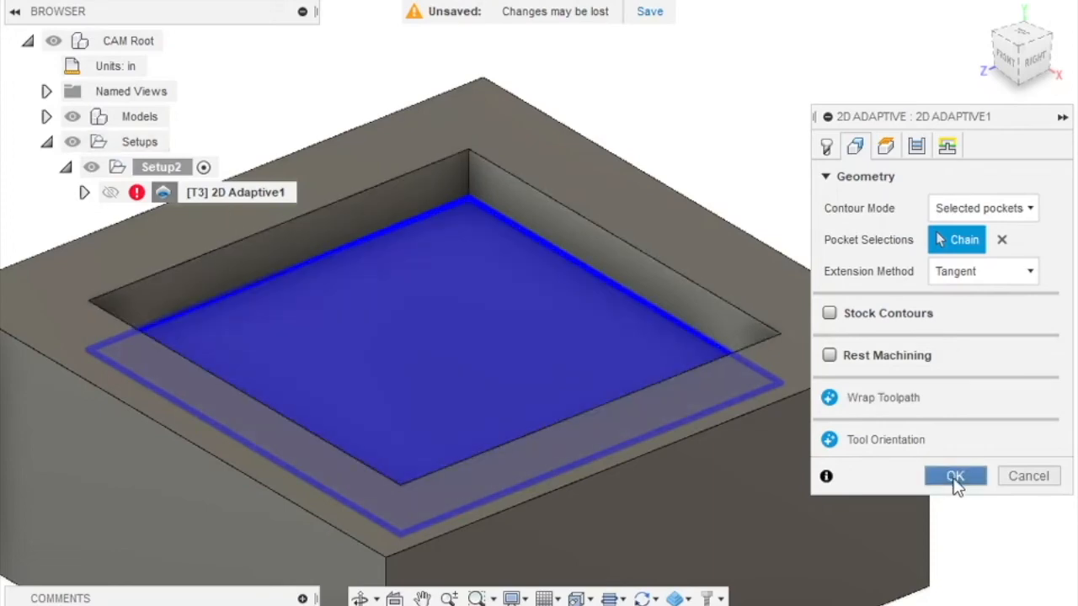
left_click(955, 477)
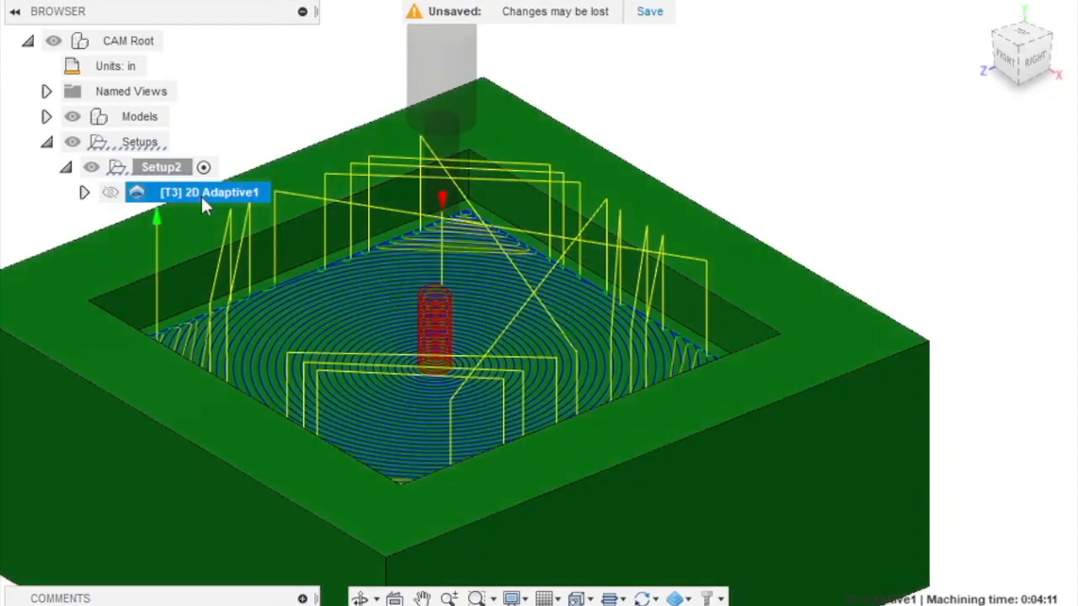
- Simulate the 2D adaptive operation with the viewpoint set to Model and play the animation
right_click(203, 200)
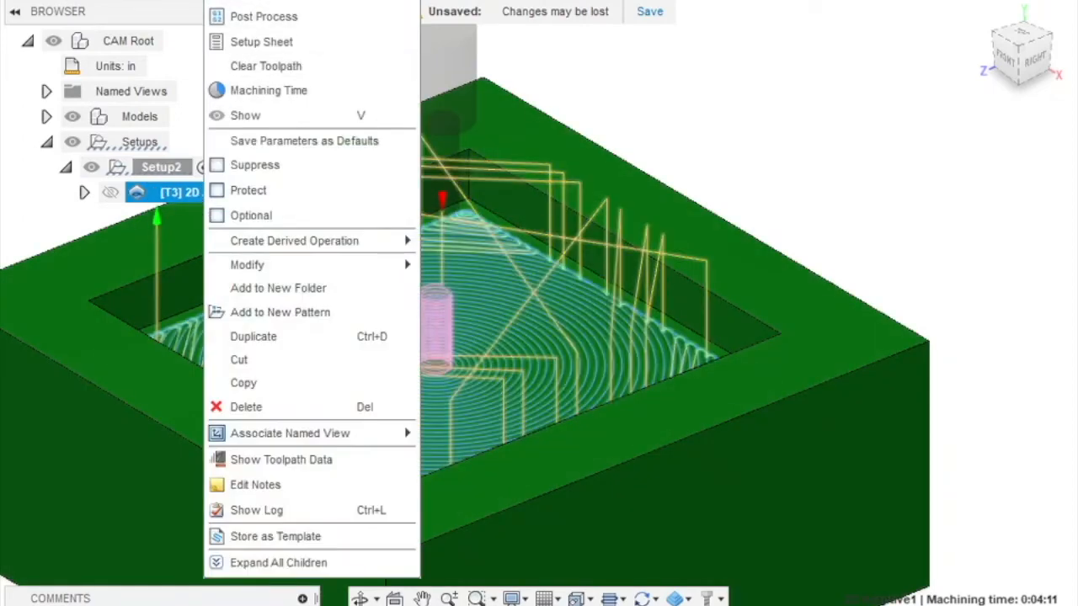
left_click(249, 4)
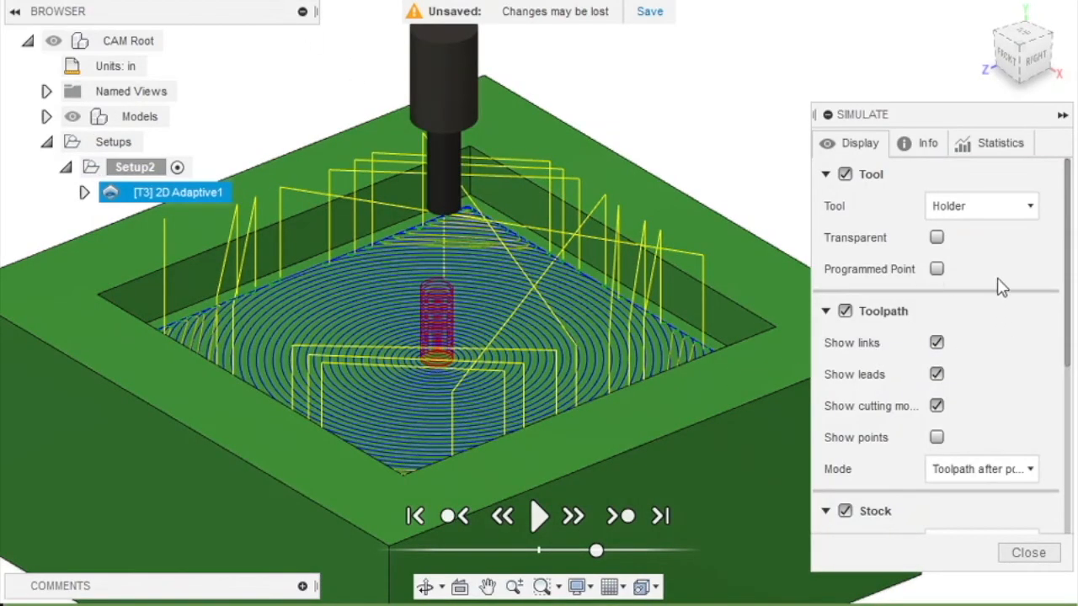
scroll(1025, 413, "down", 6)
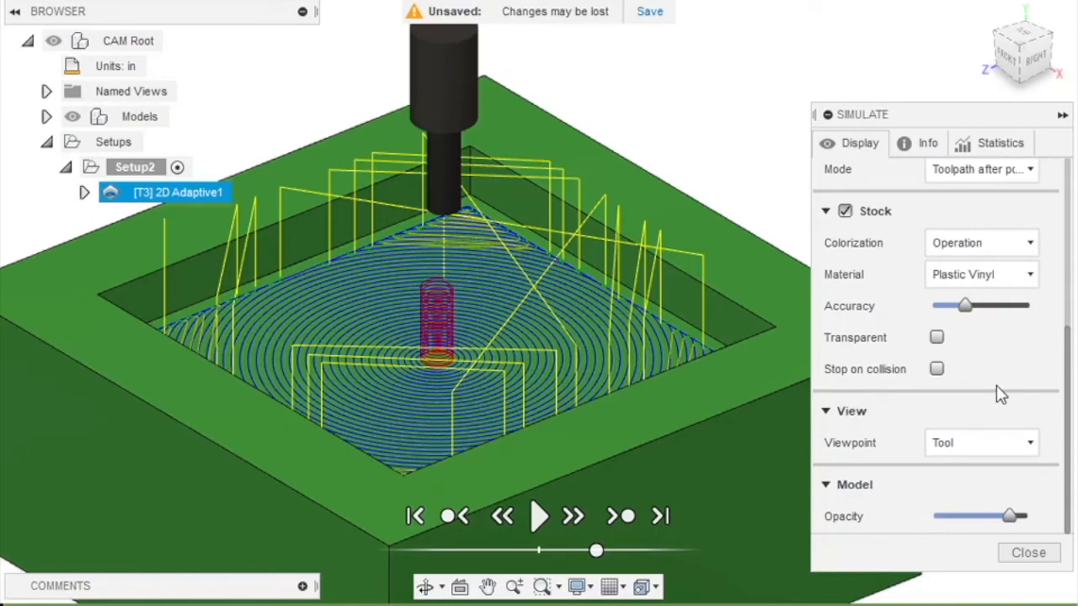
left_click(985, 445)
left_click(981, 472)
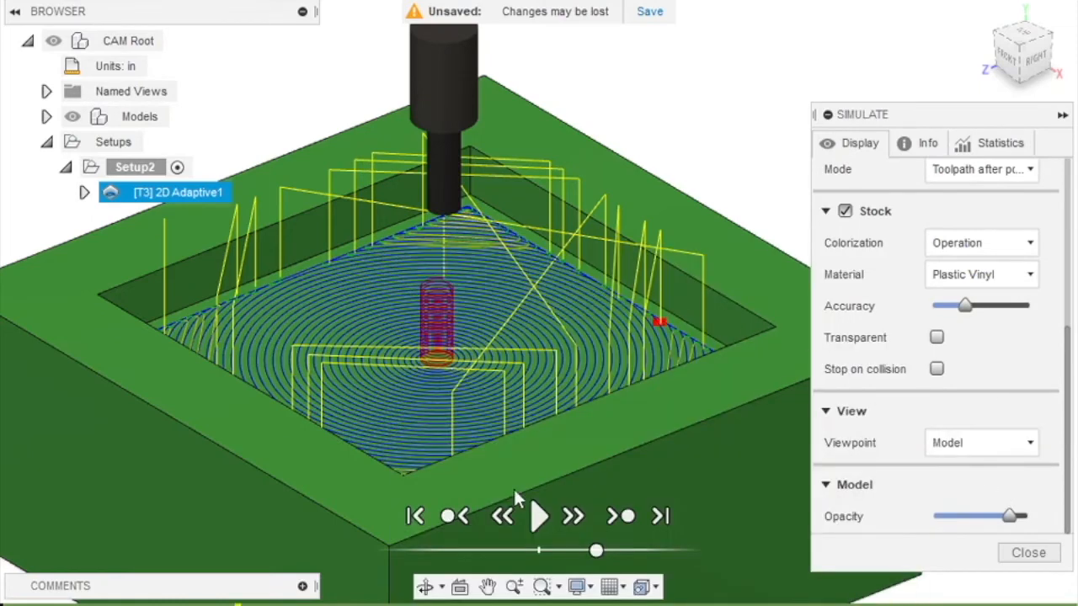
left_click(540, 516)
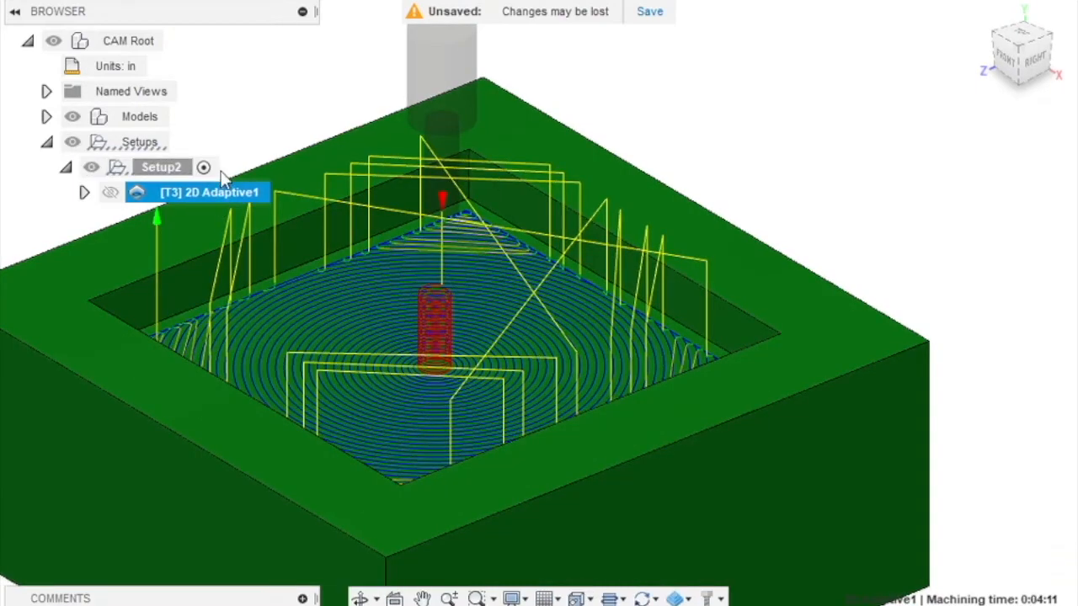
- Open the 2D adaptive operation for editing and review the ramp types and values in its linking settings
right_click(206, 192)
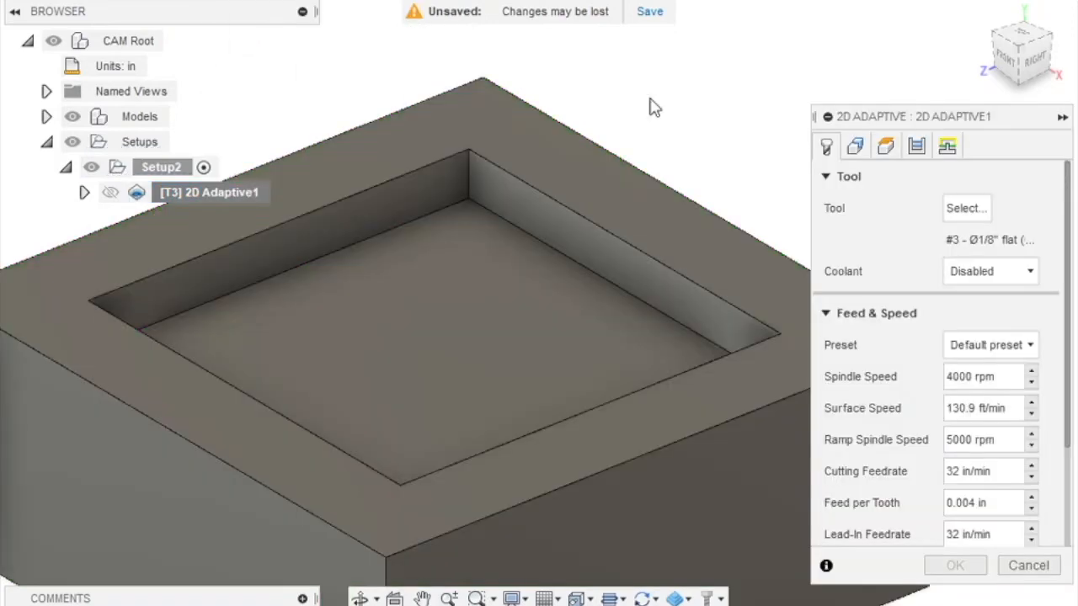
left_click(946, 147)
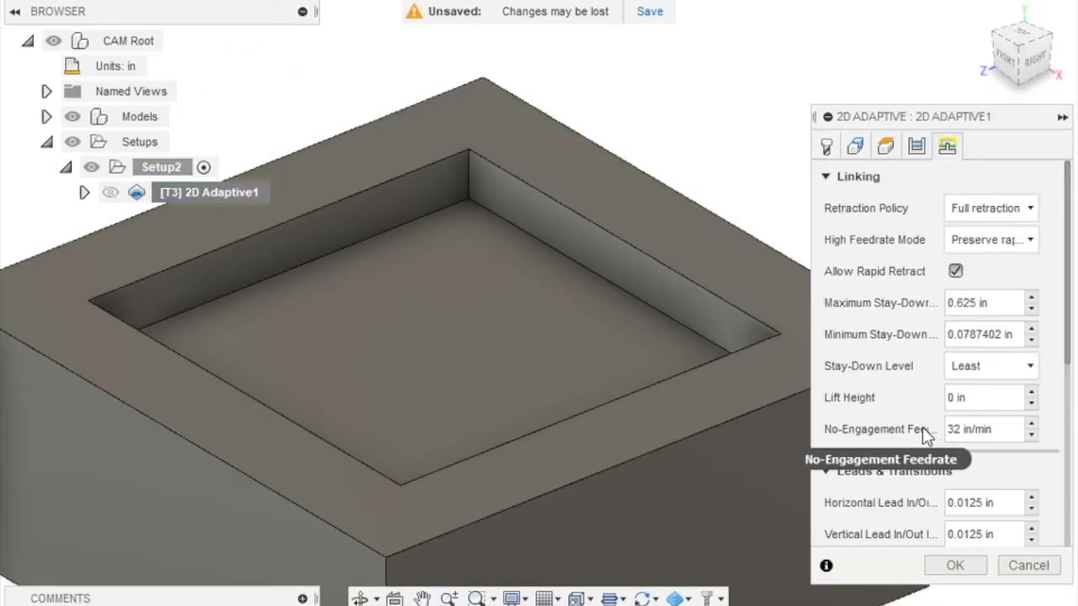
scroll(933, 433, "down", 5)
left_click(979, 268)
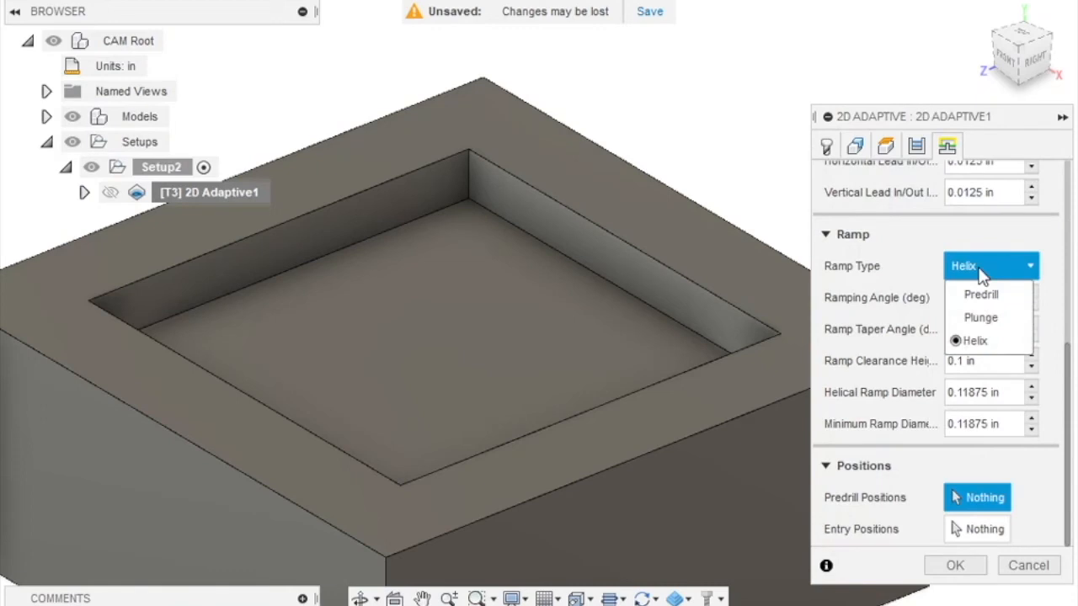
left_click(915, 303)
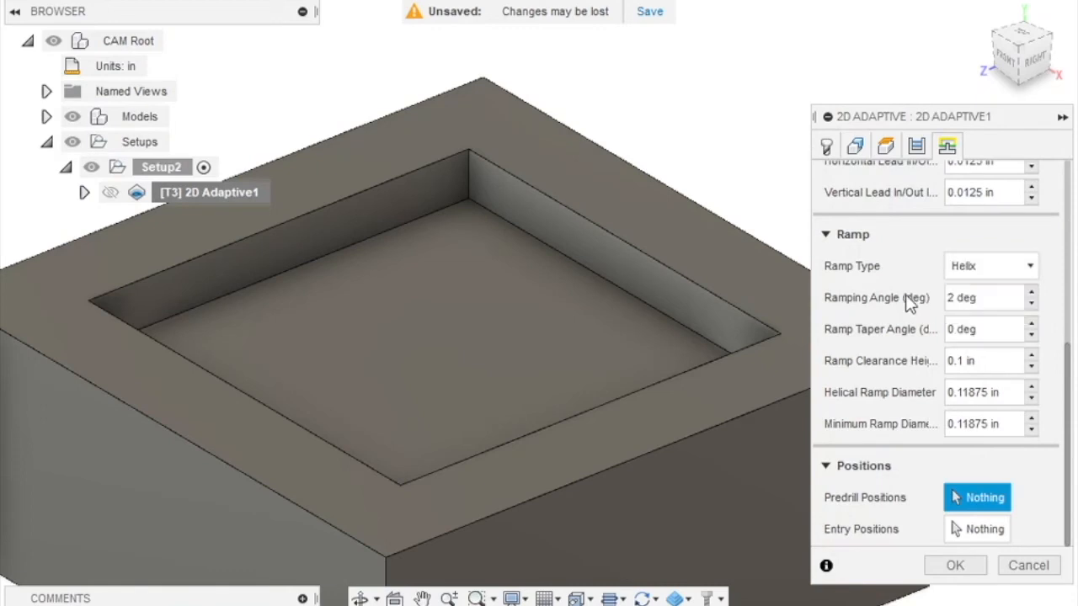
scroll(914, 303, "up", 2)
scroll(922, 396, "down", 1)
scroll(922, 395, "down", 1)
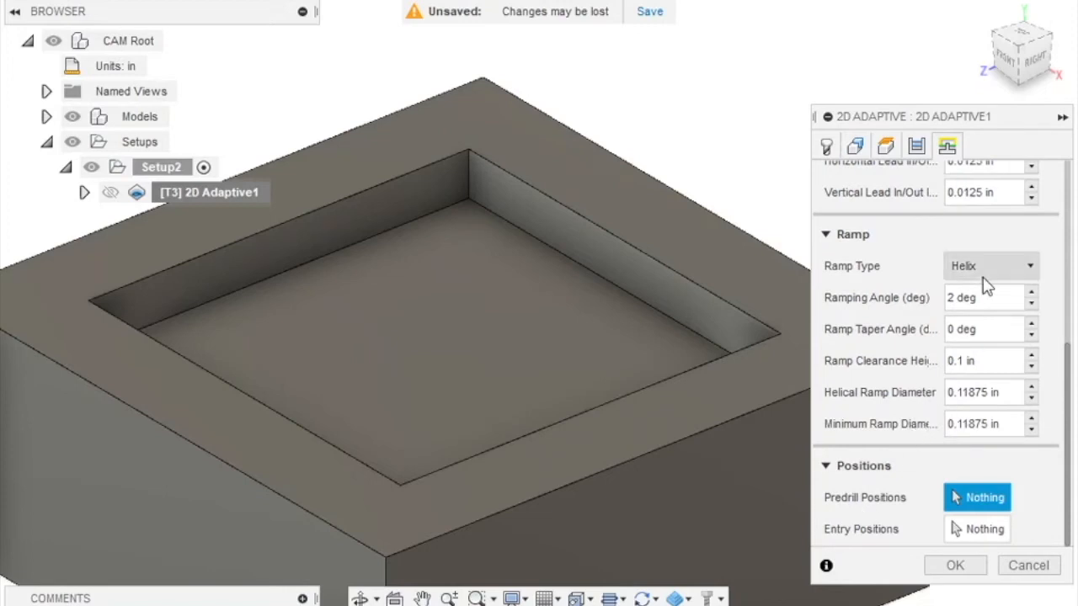
- Try the Plunge and Predrill ramp types, then return the ramp type to Helix
left_click(1028, 266)
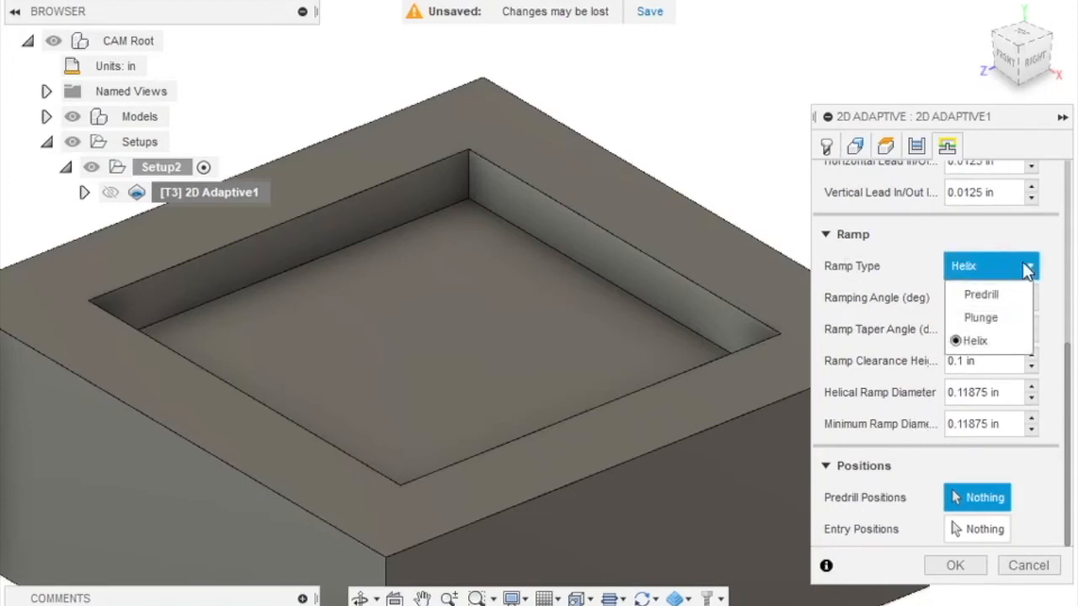
left_click(1005, 324)
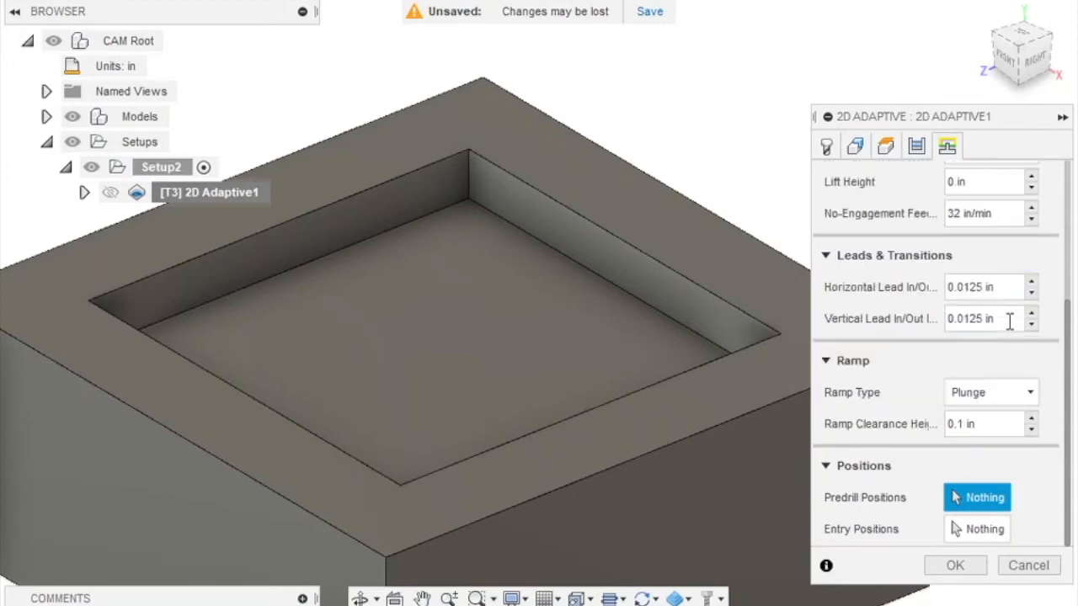
left_click(1008, 395)
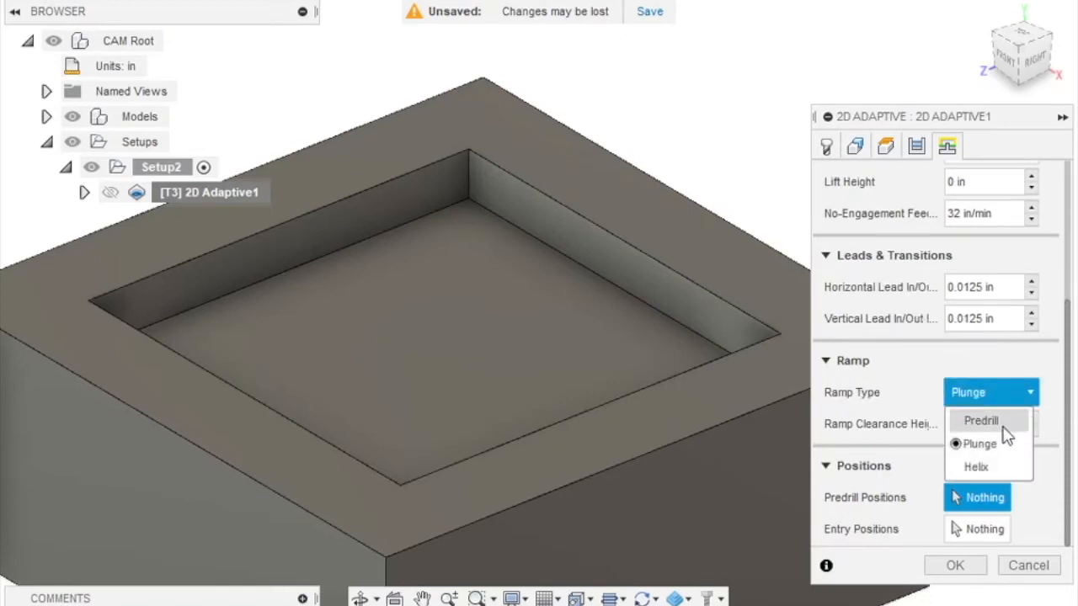
left_click(909, 421)
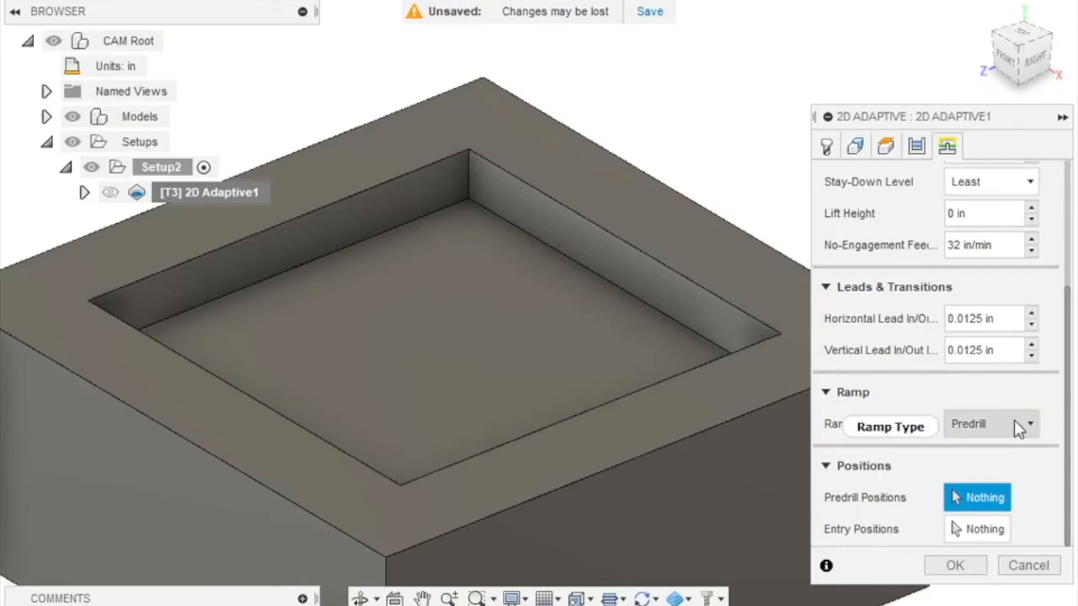
left_click(1019, 428)
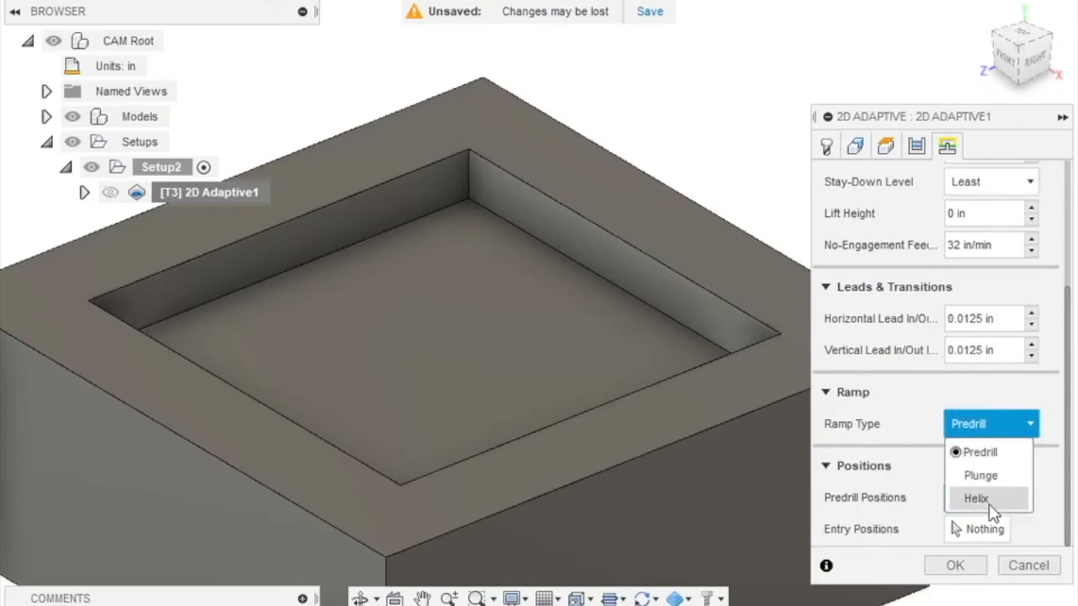
left_click(991, 507)
- Set the ramping angle to 1 deg and the helical ramp diameter to 0.14875 in, then regenerate the toolpath
scroll(891, 439, "down", 3)
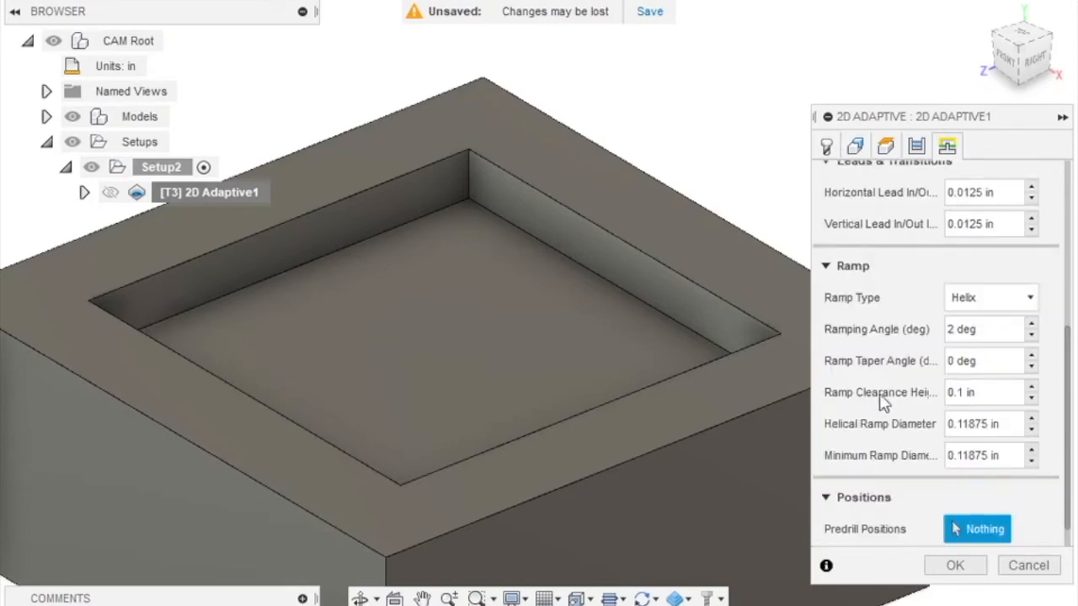
left_click(1031, 335)
left_click(1032, 418)
left_click(1031, 418)
left_click(1032, 418)
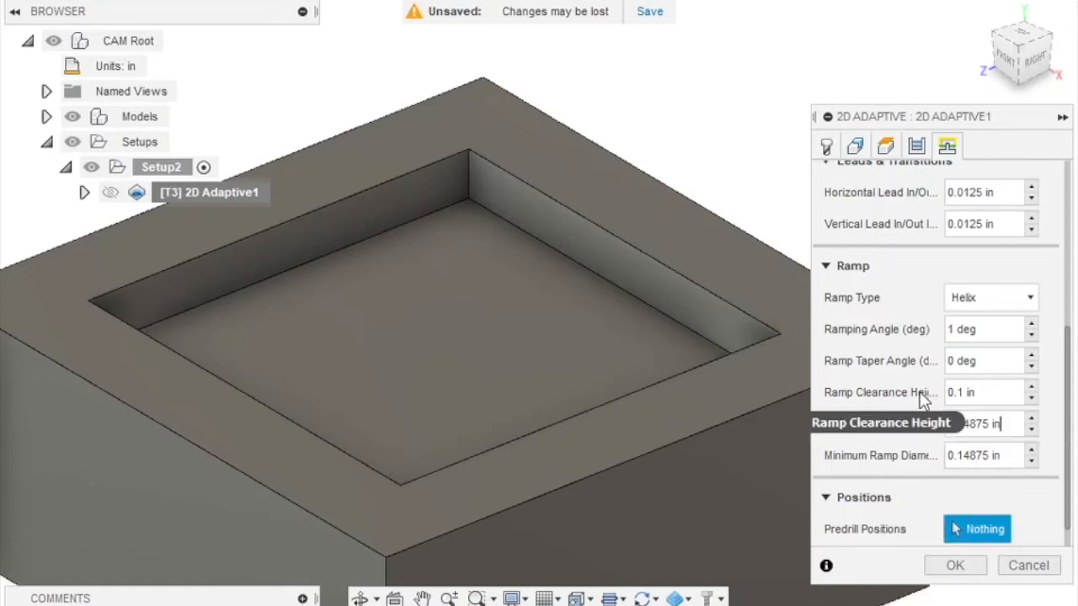
scroll(926, 389, "up", 1)
scroll(926, 387, "up", 4)
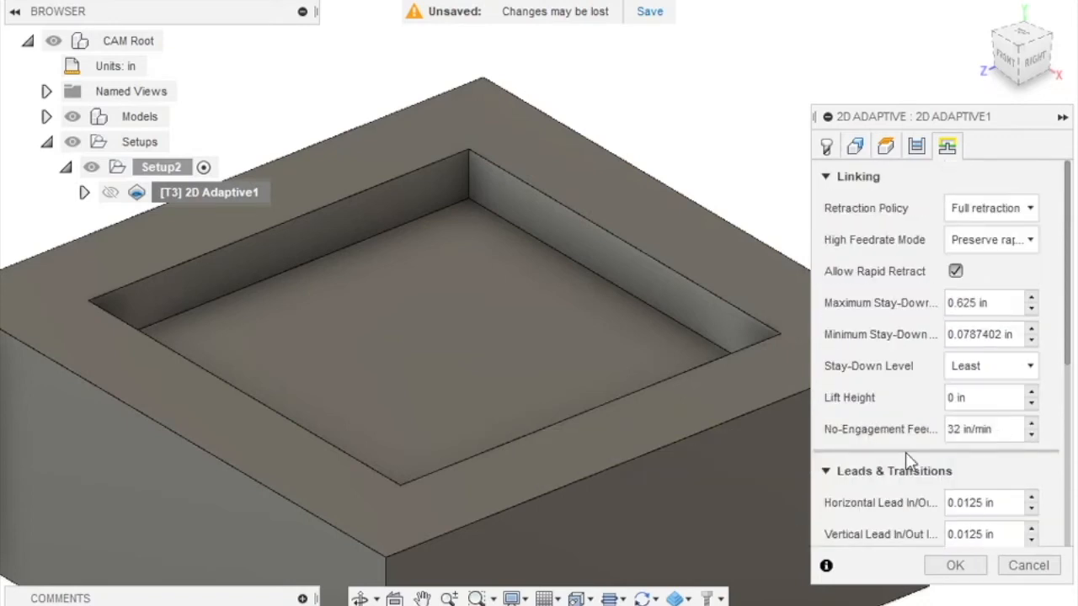
scroll(905, 452, "down", 5)
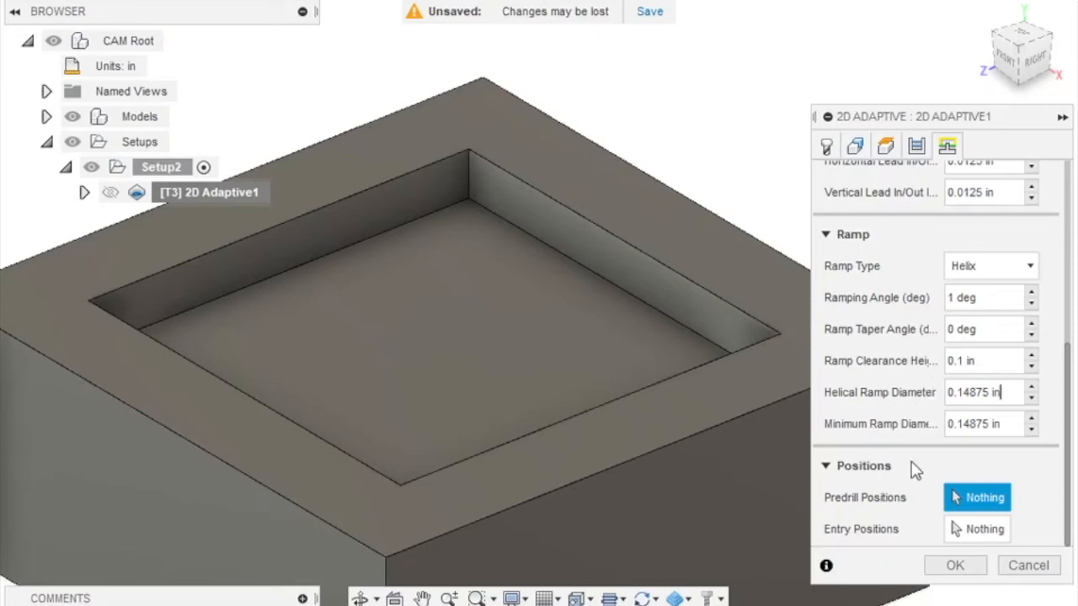
left_click(955, 565)
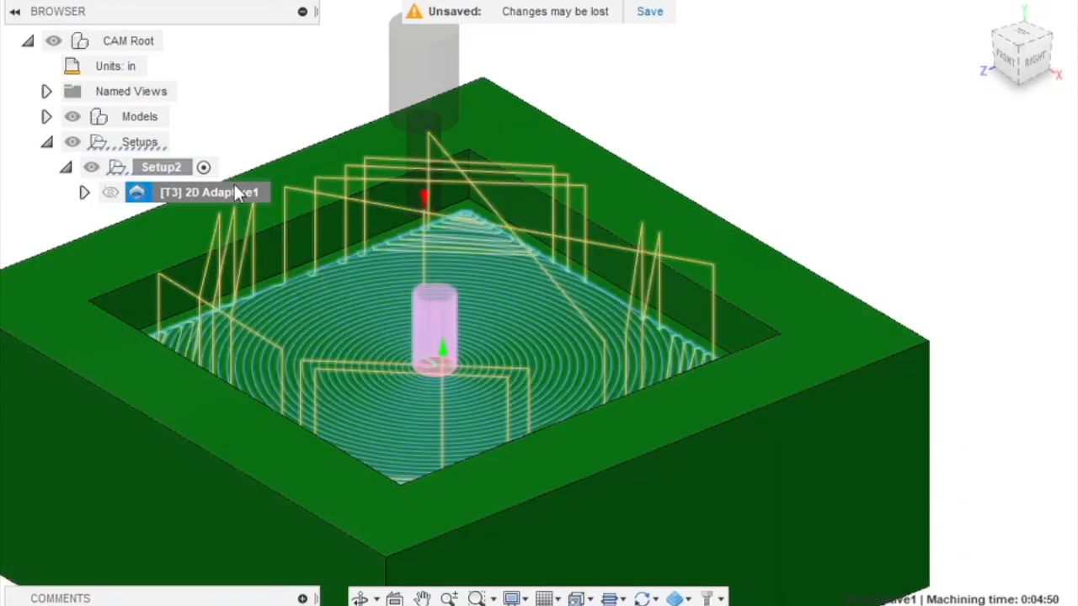
- Simulate the 2D adaptive operation with its revised helix entry and slow down the playback to watch the cutting
right_click(229, 190)
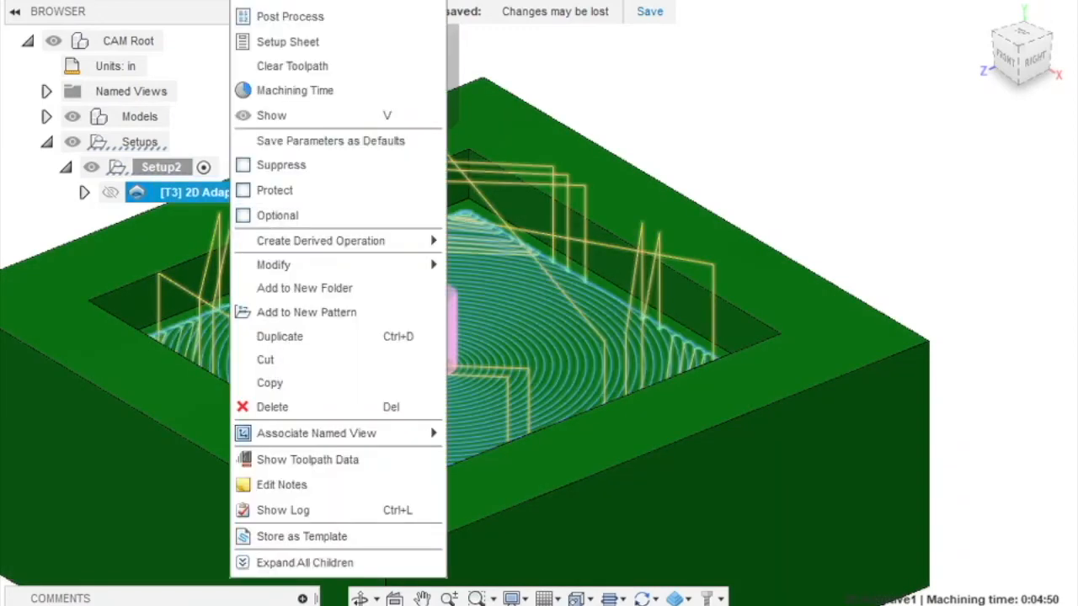
left_click(234, 194)
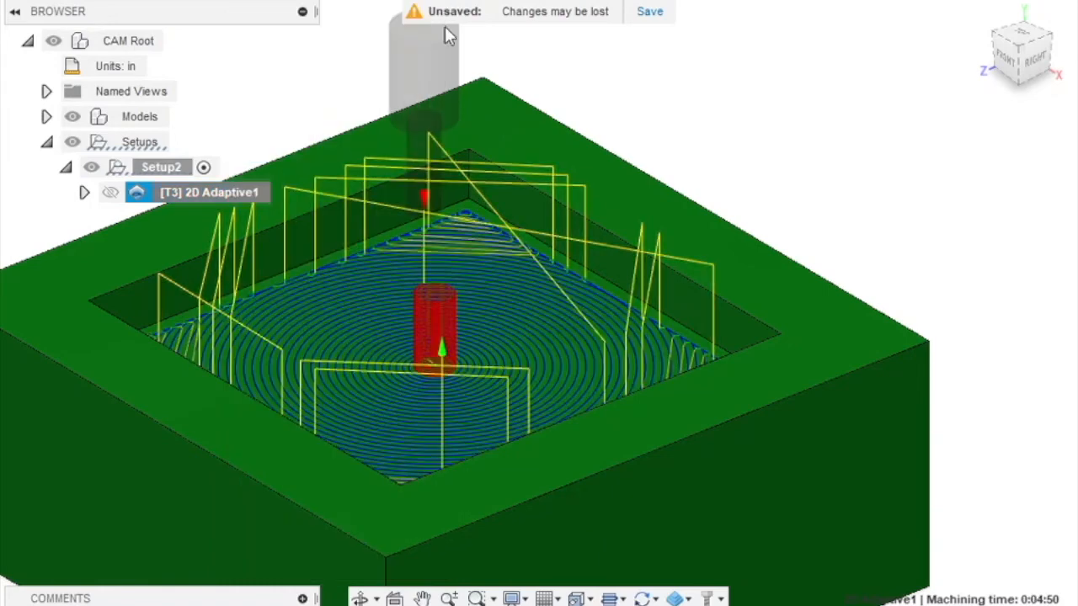
right_click(234, 194)
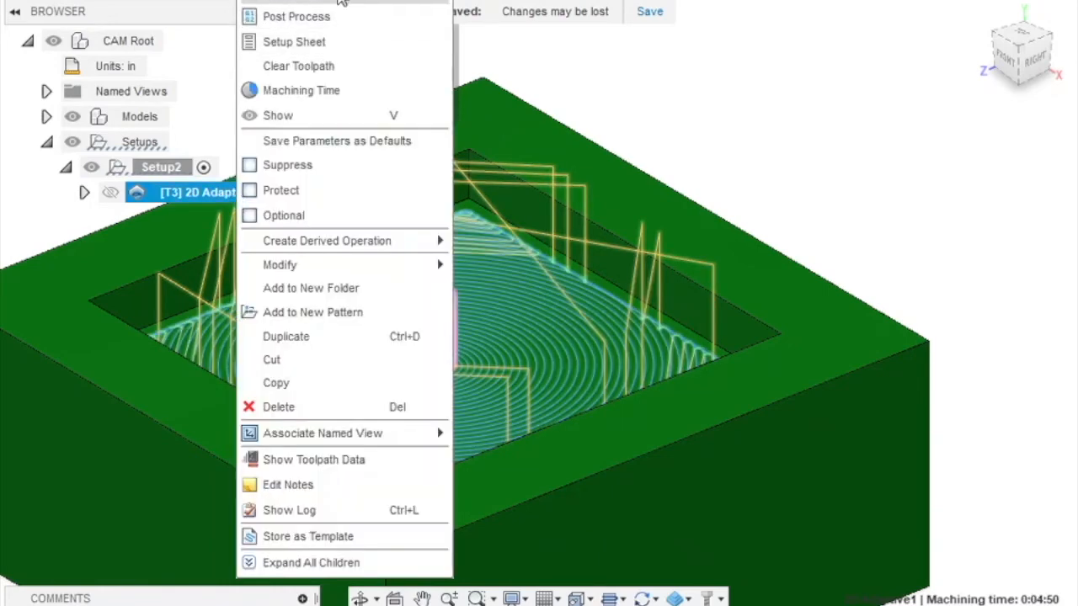
left_click(277, 4)
left_click(754, 281)
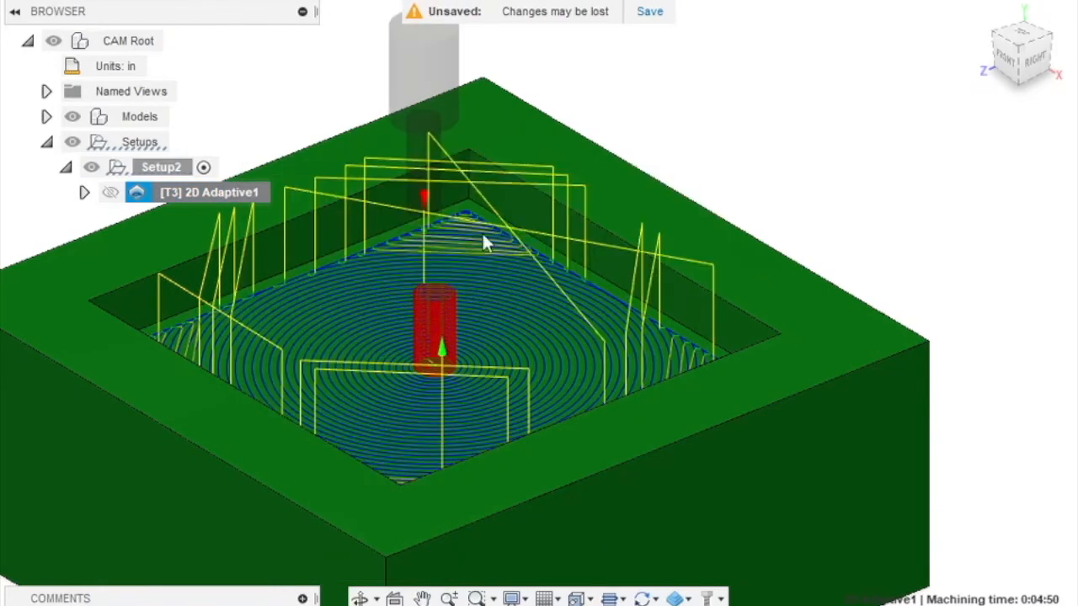
right_click(227, 192)
left_click(302, 2)
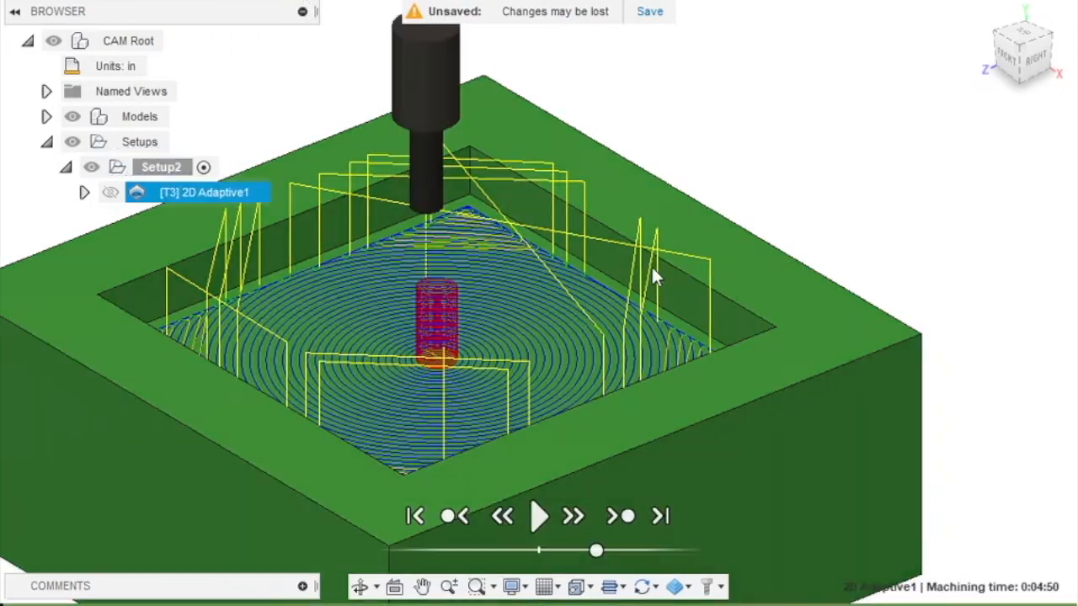
left_click(537, 516)
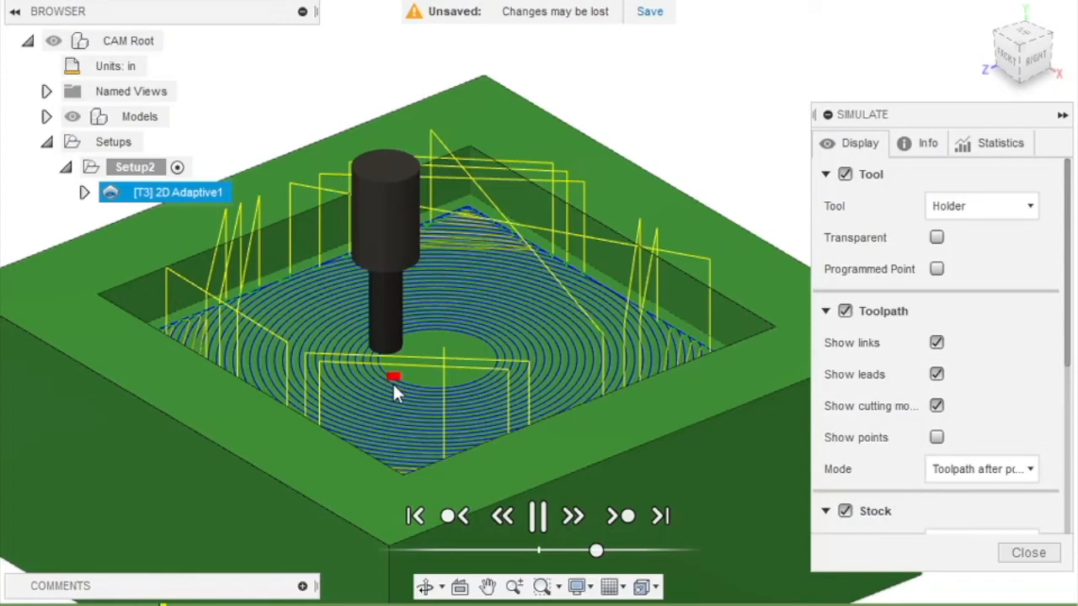
left_click_drag(595, 552, 542, 553)
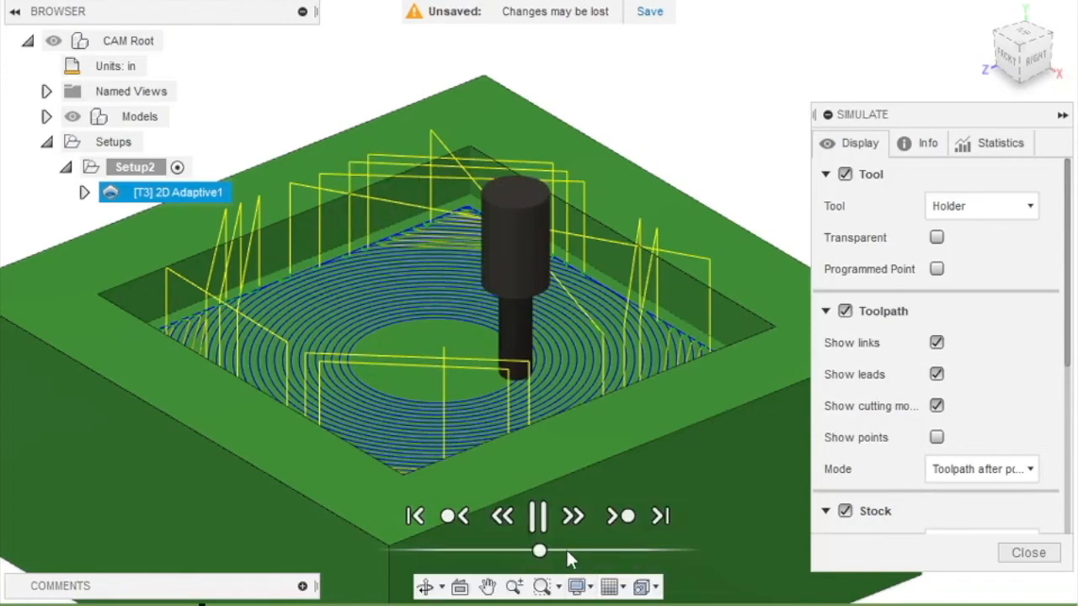
- Speed up the simulation to finish the adaptive toolpath, then inspect a corner of the machined pocket up close
mouse_move(542, 551)
left_mouse_down()
mouse_move(615, 552)
mouse_move(542, 551)
left_mouse_up()
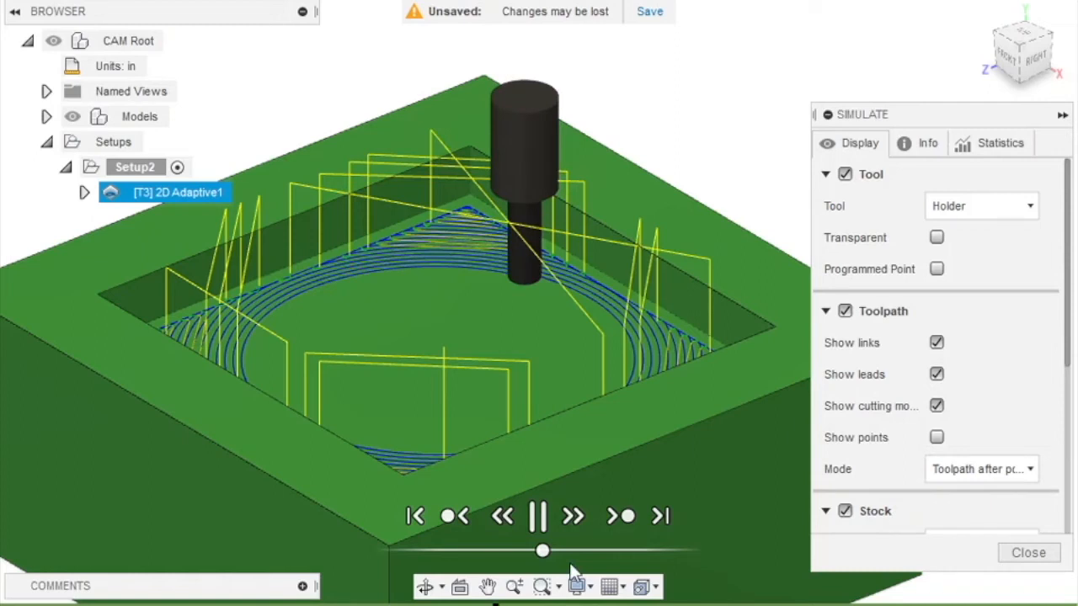
left_click_drag(543, 551, 650, 552)
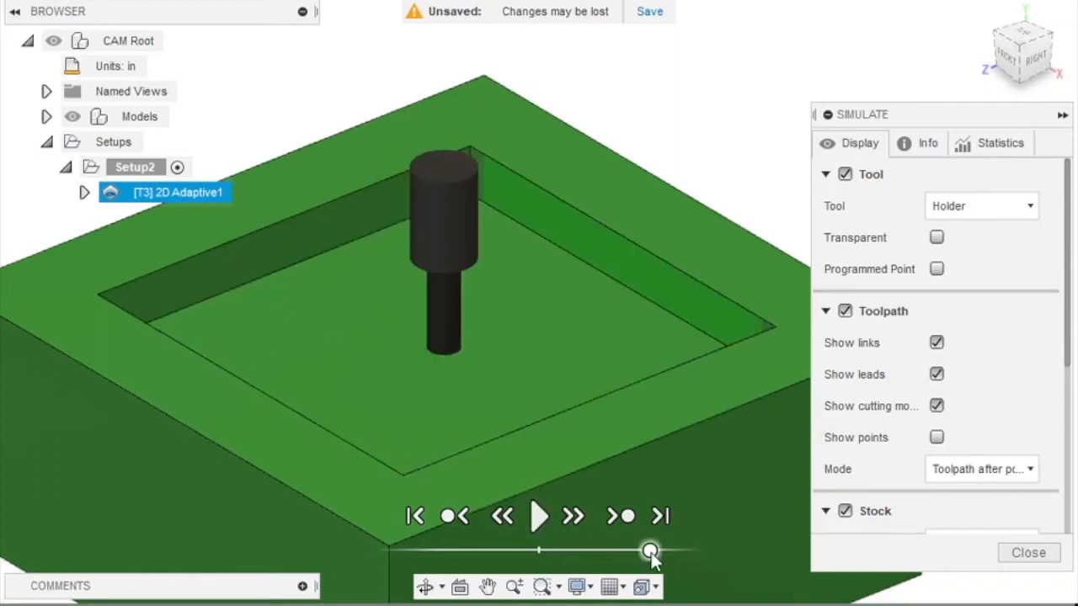
middle_click_drag(618, 295, 598, 189, "shift")
scroll(622, 145, "up", 5)
scroll(569, 179, "up", 2)
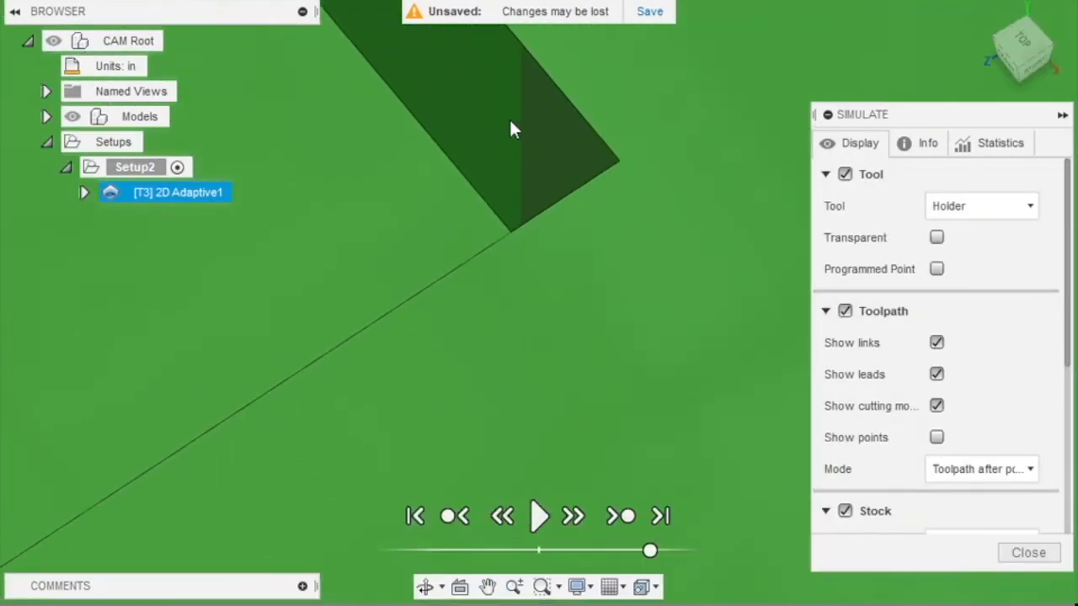
middle_click_drag(571, 202, 424, 255, "shift")
scroll(424, 254, "down", 2)
middle_click_drag(373, 226, 633, 461)
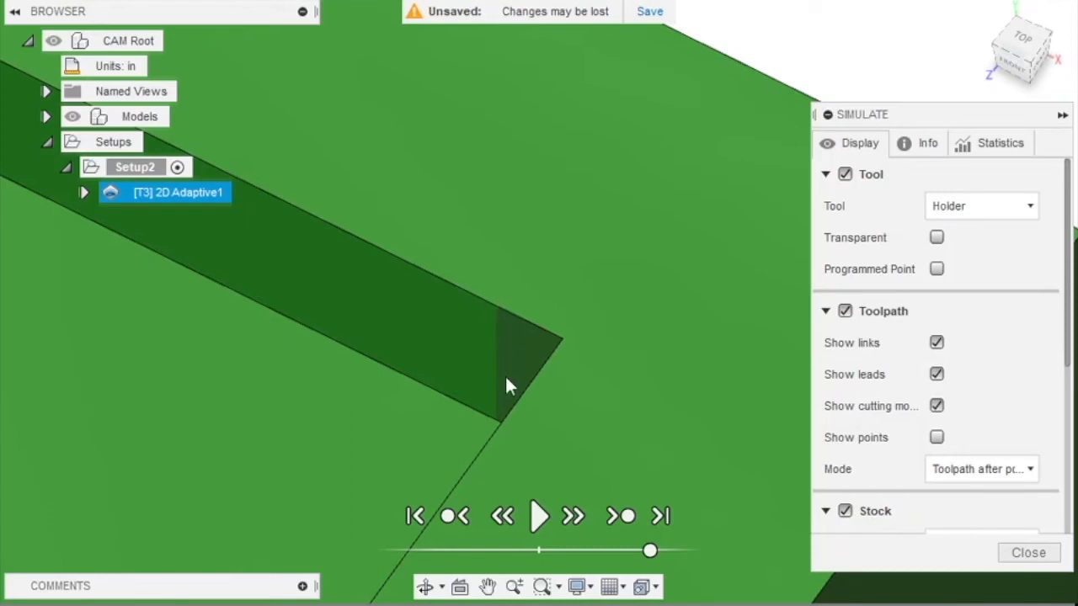
scroll(528, 365, "up", 1)
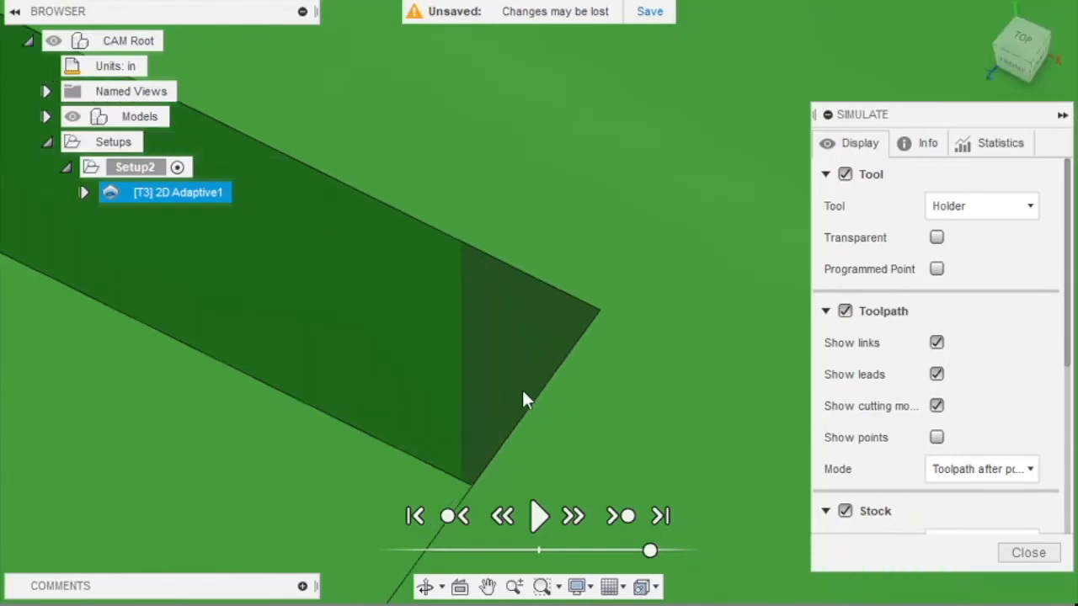
scroll(524, 396, "down", 5)
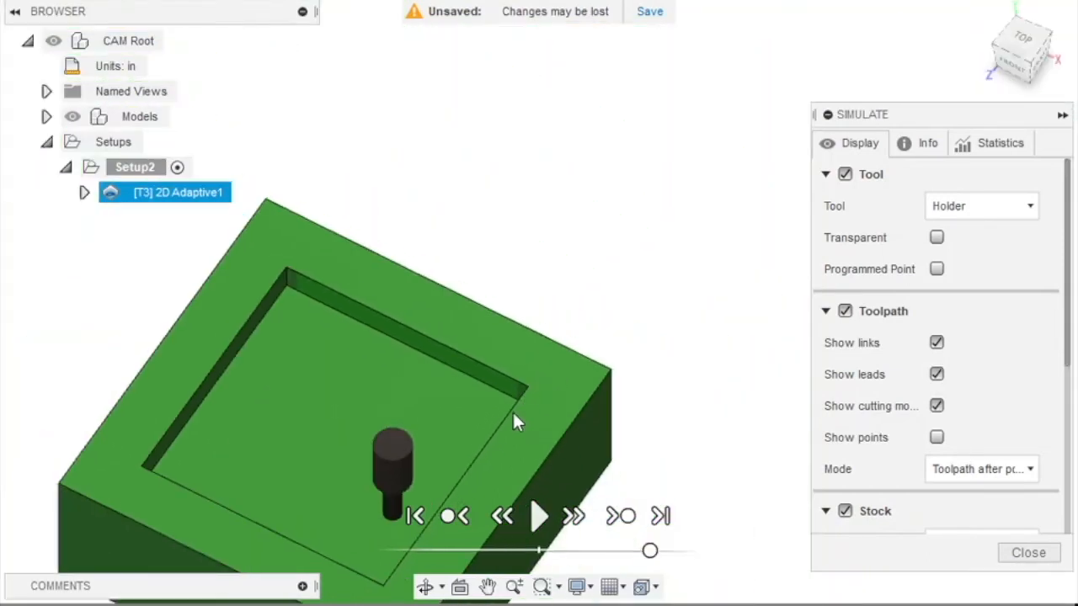
middle_click_drag(517, 421, 627, 267)
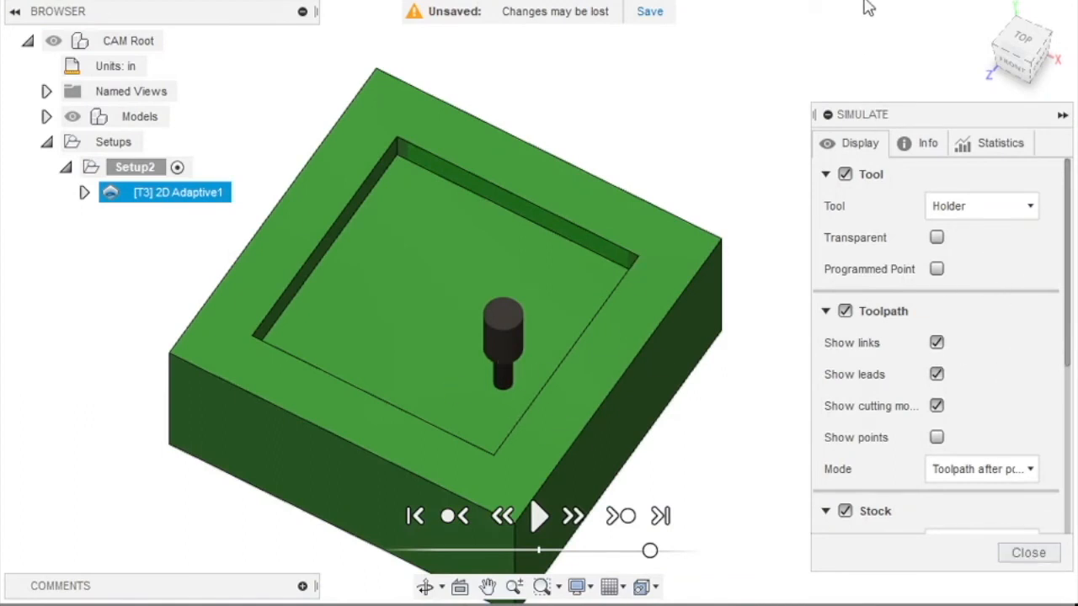
- Review the machining time and distance statistics of the simulation, then close the simulation
left_click(1011, 146)
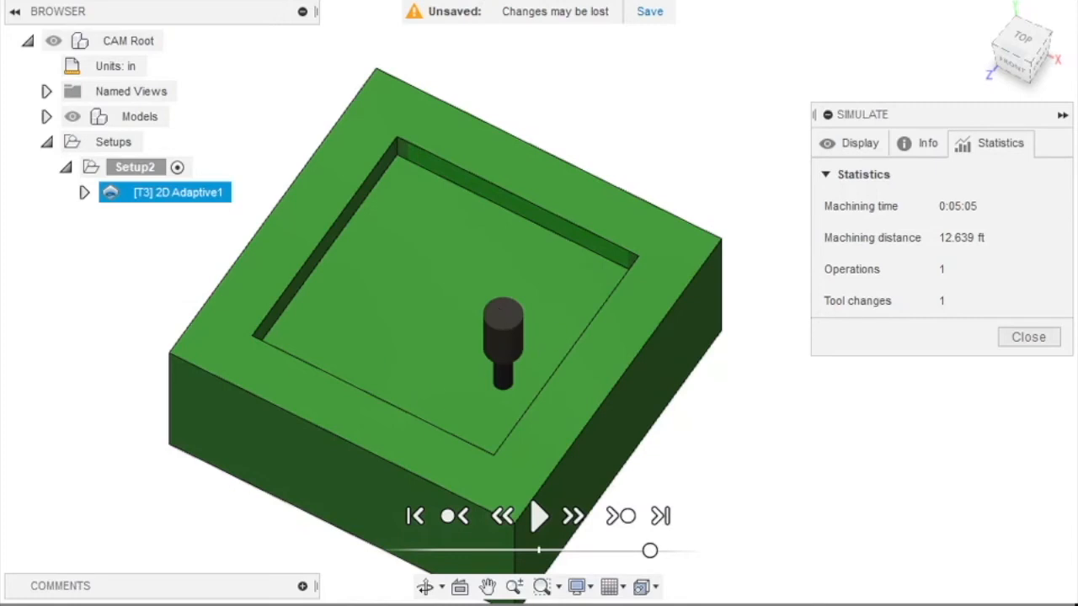
left_click(1031, 337)
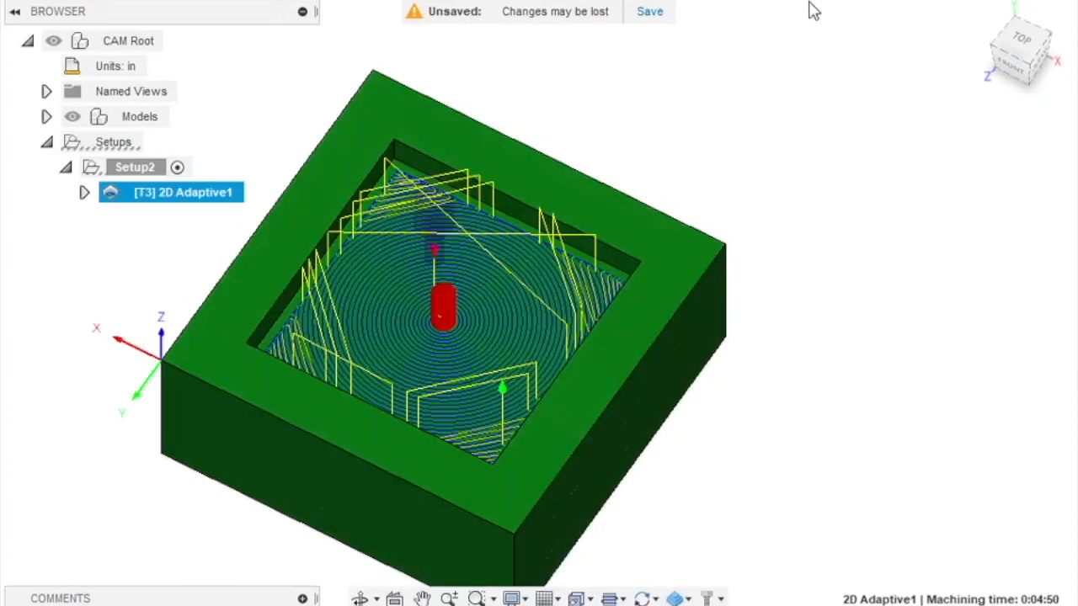
- Copy the 1/8 in Onsrud 40-101 tool in the local tool library and paste it back as a second entry
left_click(895, 4)
left_click(910, 33)
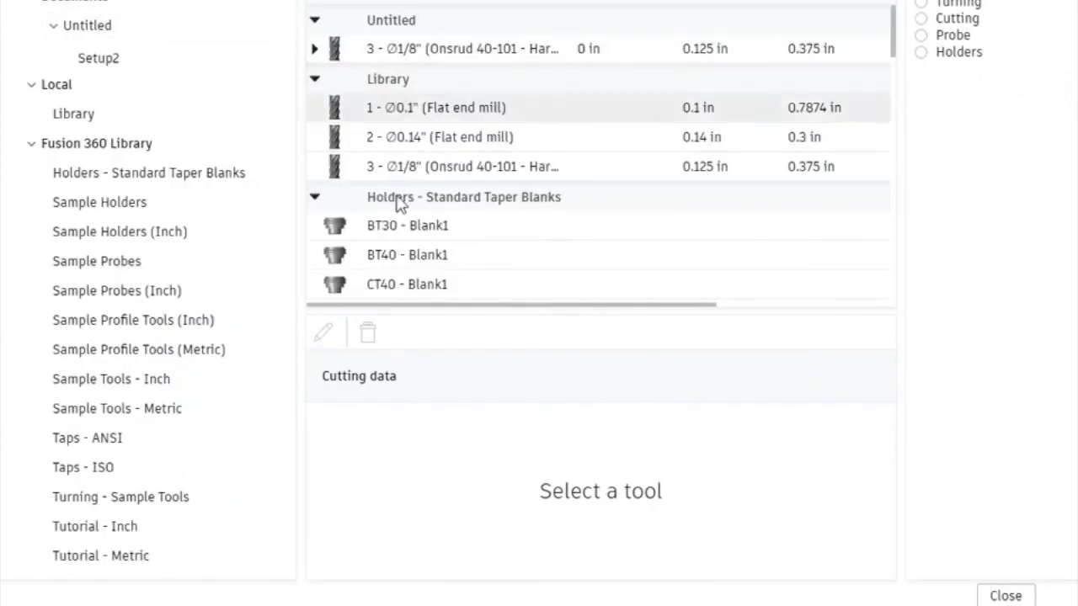
left_click(129, 114)
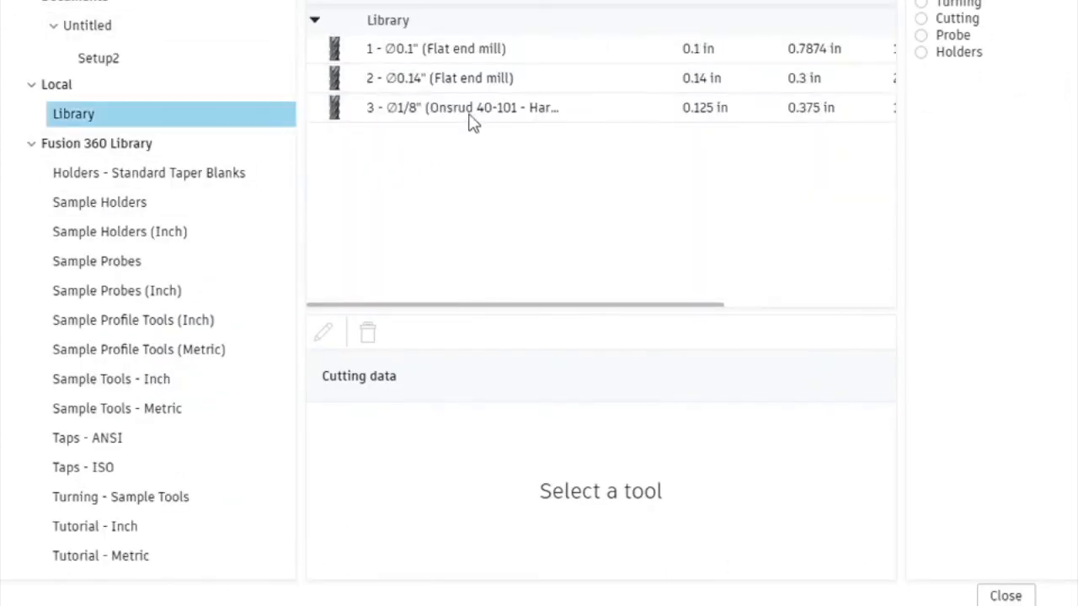
right_click(472, 118)
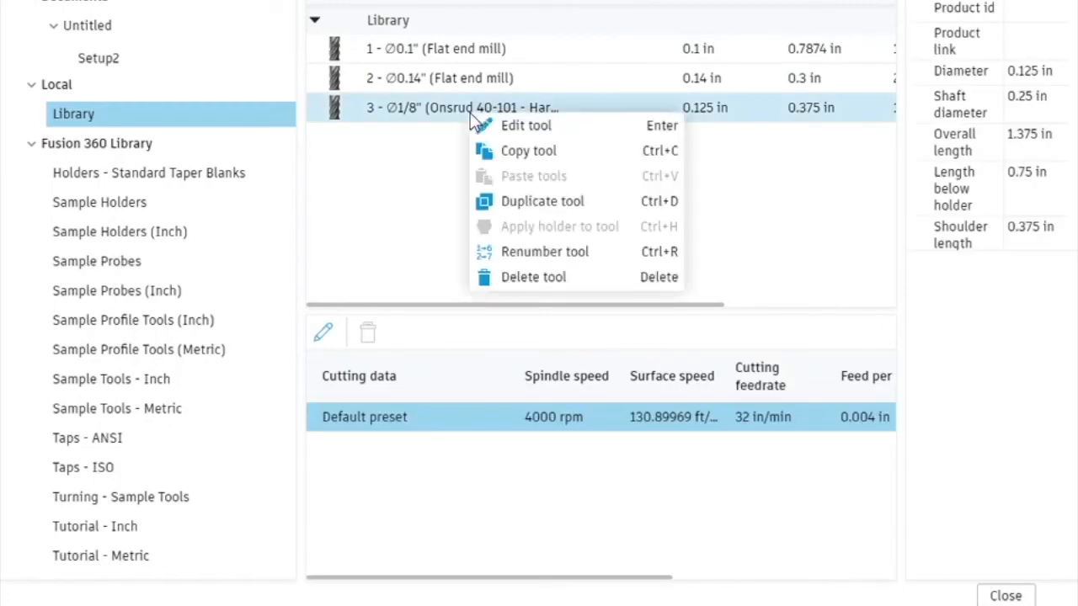
left_click(529, 152)
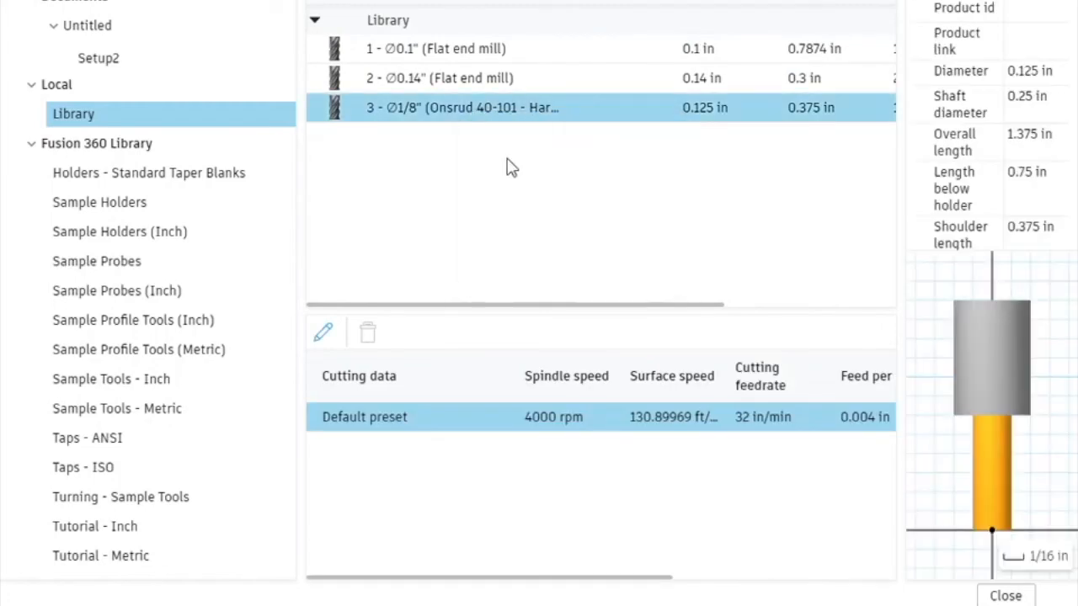
right_click(448, 161)
left_click(506, 216)
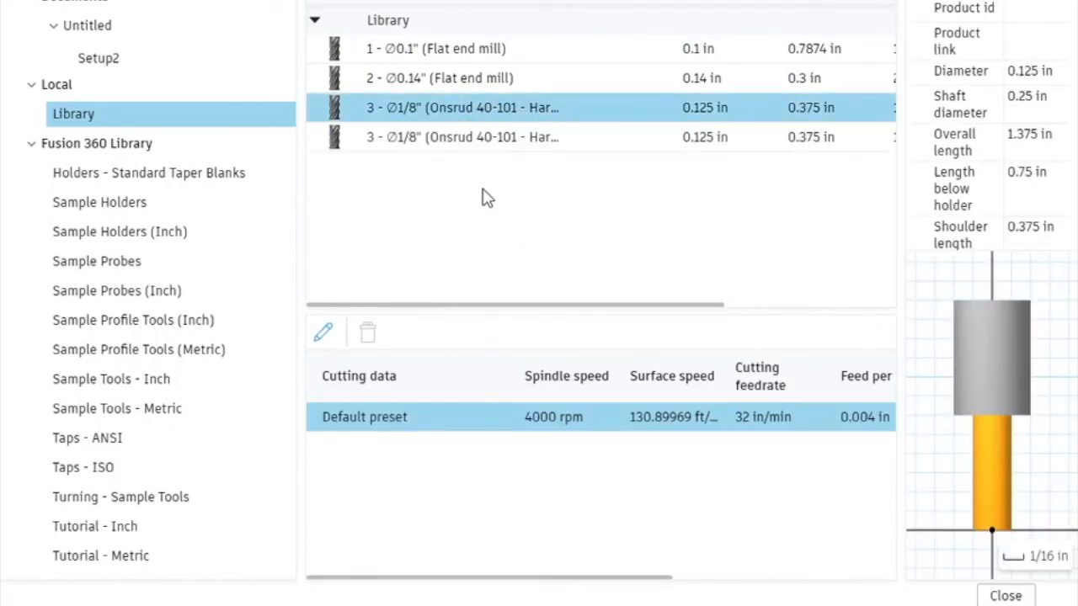
- Open the copied Onsrud tool for editing and show its cutter geometry settings
right_click(431, 138)
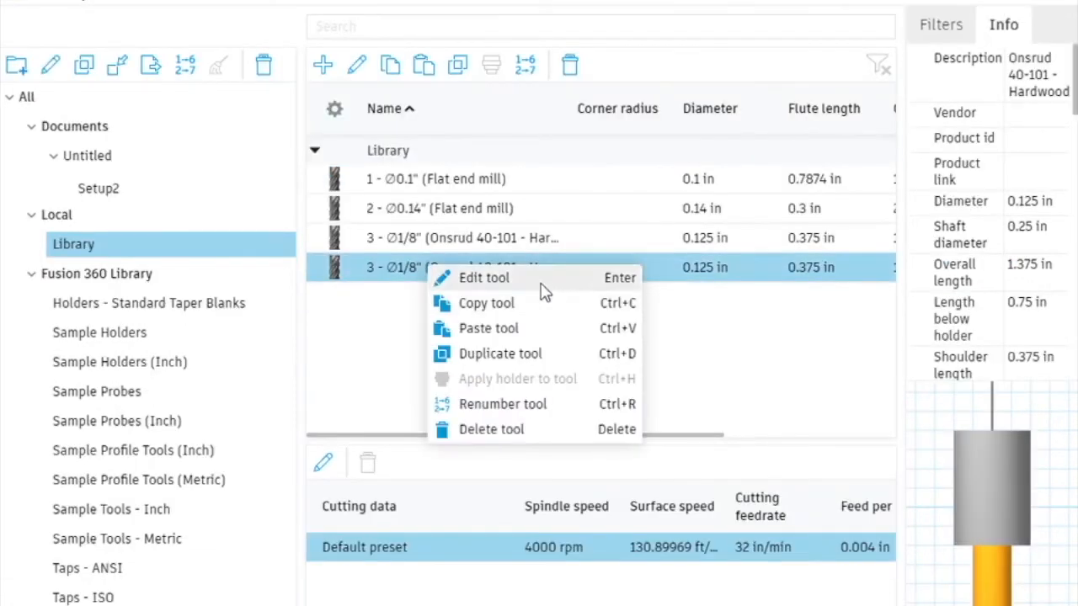
left_click(544, 284)
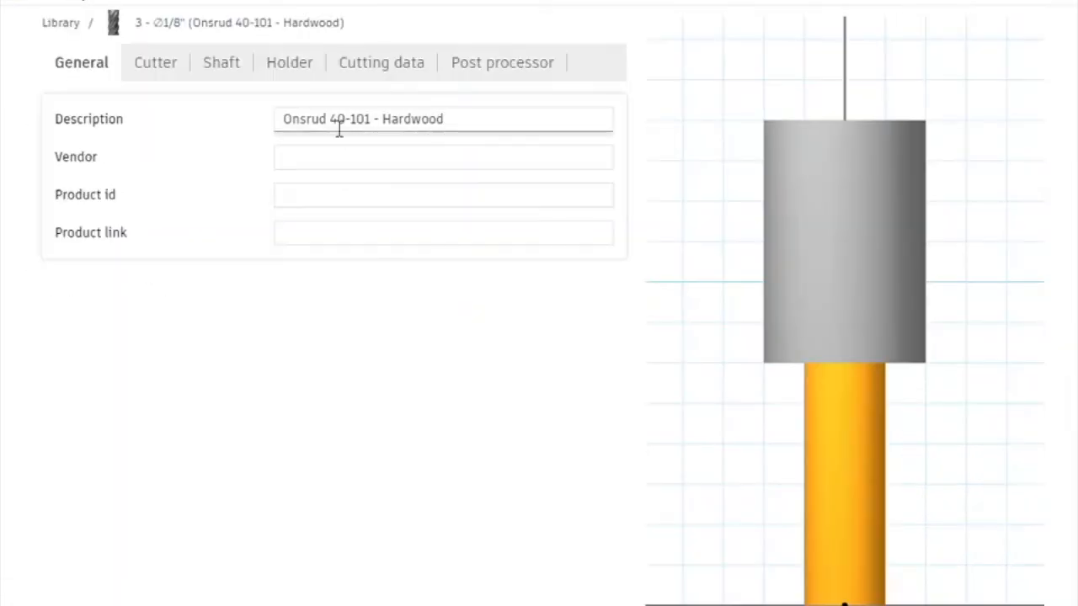
left_click(153, 70)
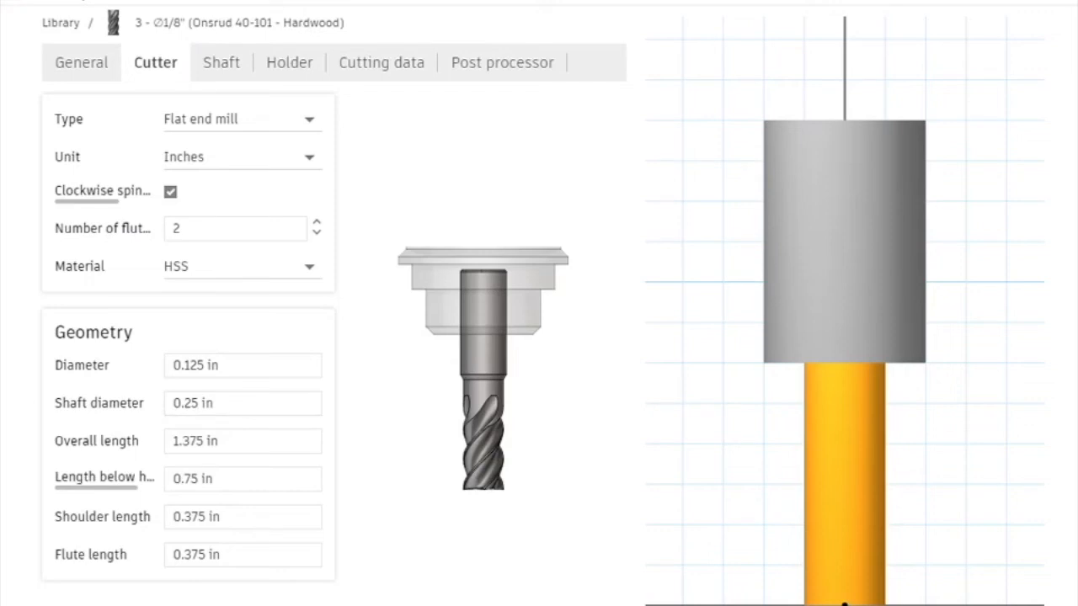
- Switch to the browser and look up the dimensions of the 1/4 in Onsrud 40-105 bit on its product page
key("alt+Tab")
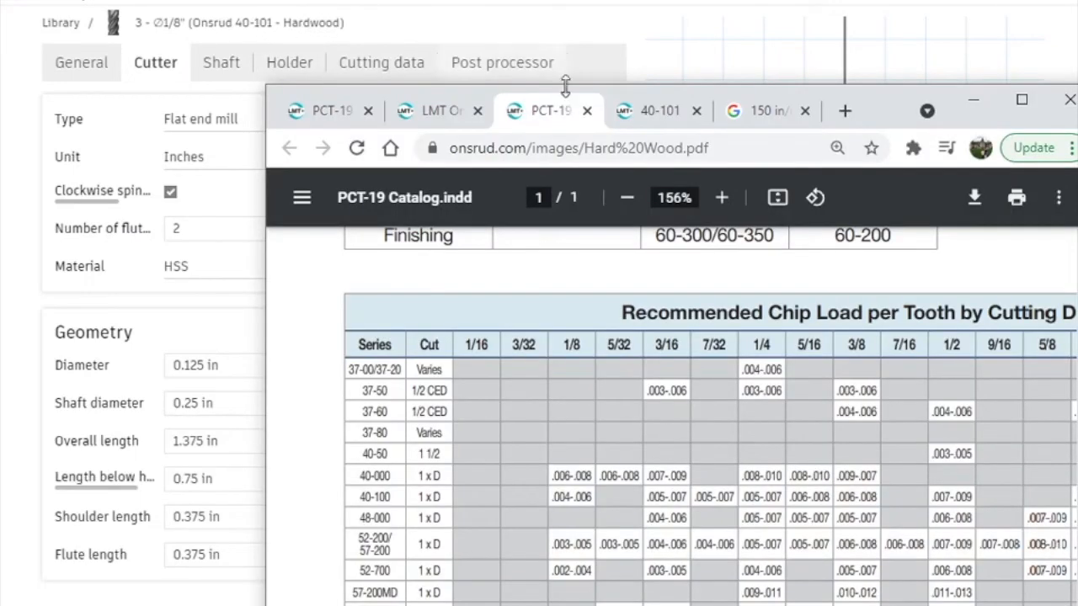
left_click(639, 108)
scroll(566, 514, "down", 5)
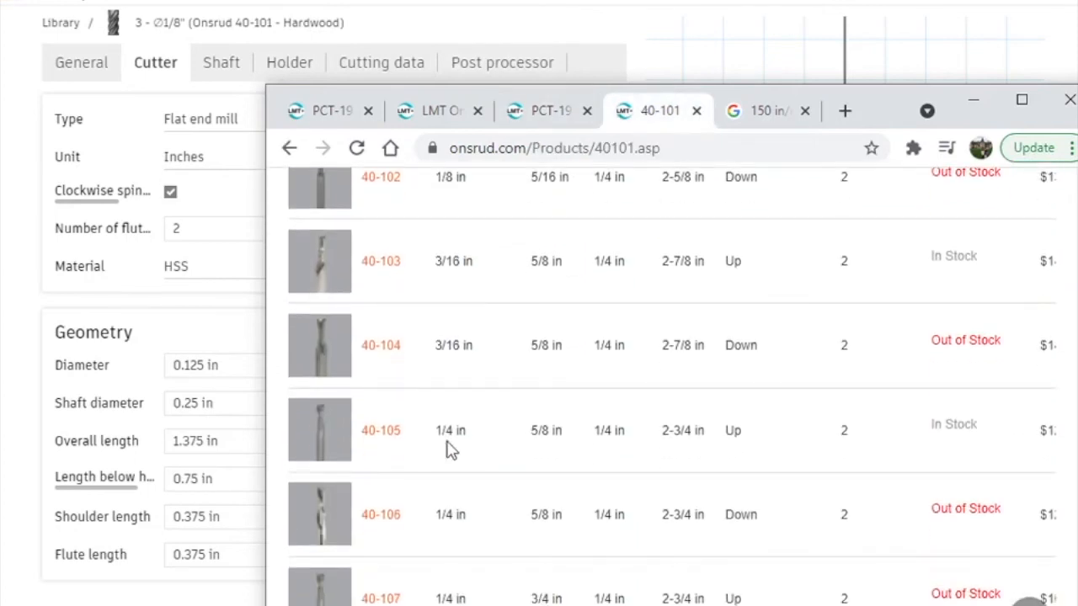
left_click(376, 433)
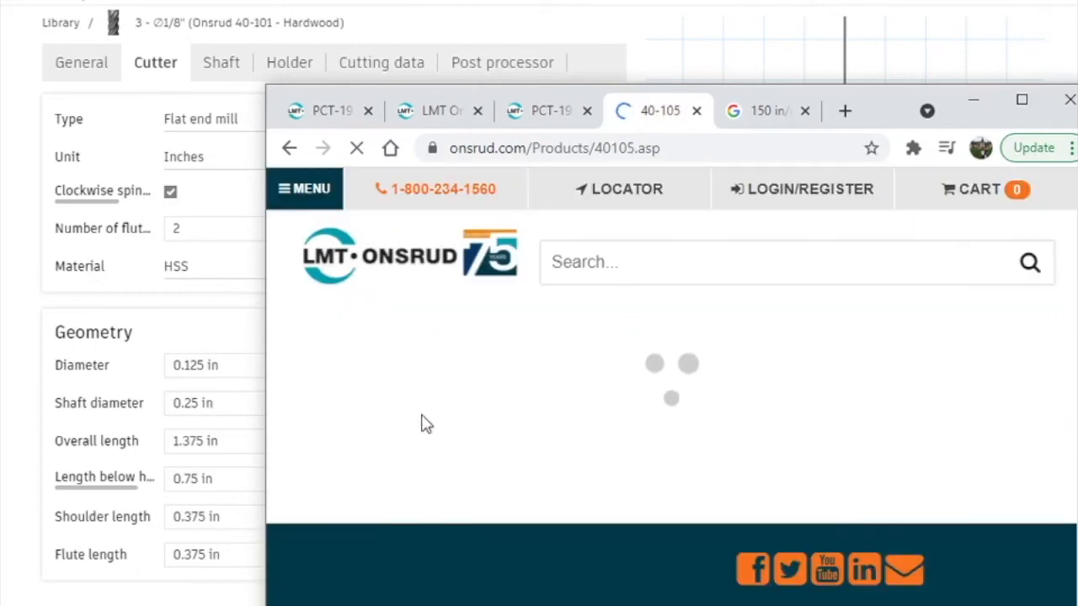
scroll(821, 536, "down", 1)
scroll(808, 505, "down", 3)
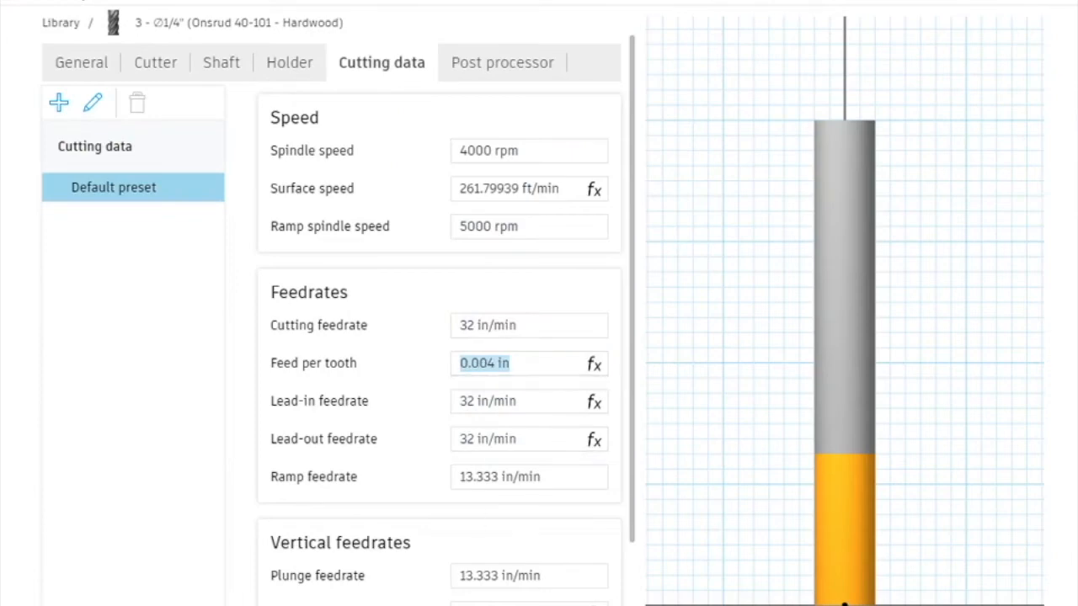
- Check Onsrud's hard wood chart in the browser for the recommended chip load, then return to the tool's cutting data
key("alt+Tab")
left_click(403, 113)
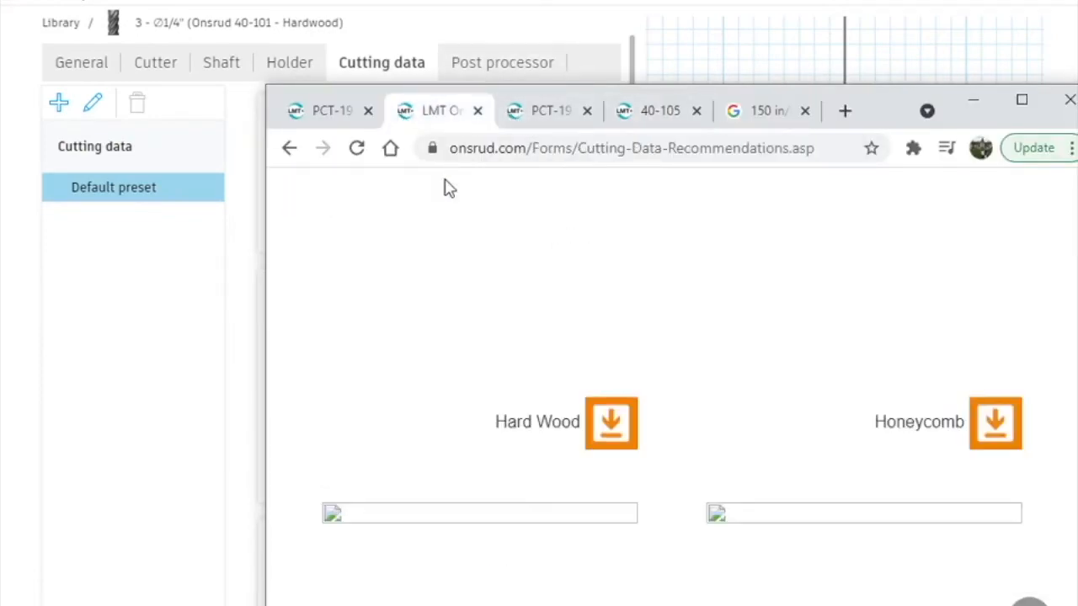
left_click(535, 113)
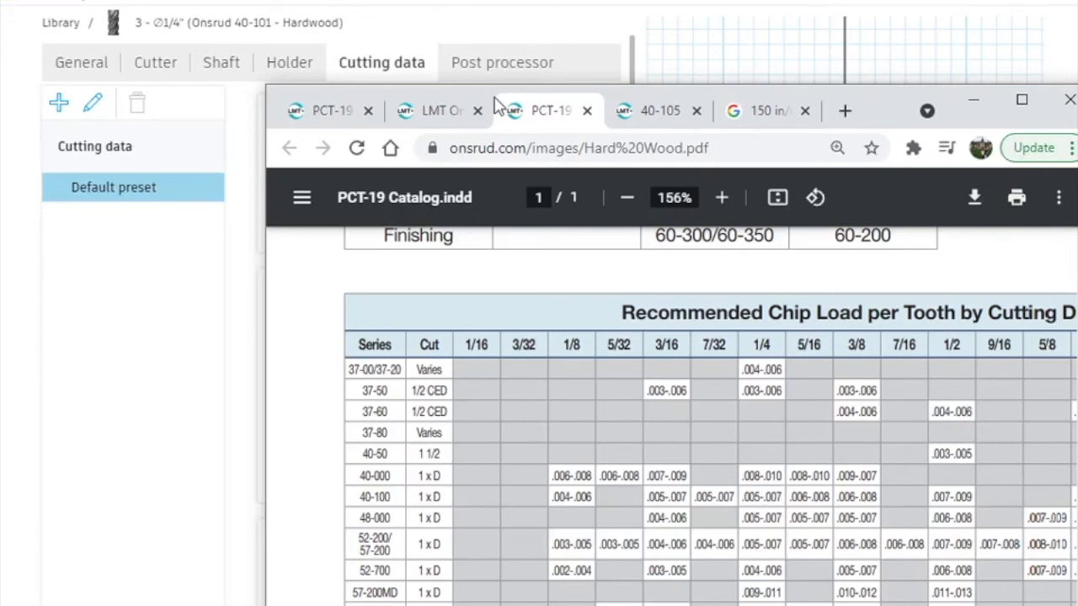
left_click(416, 111)
left_click(940, 66)
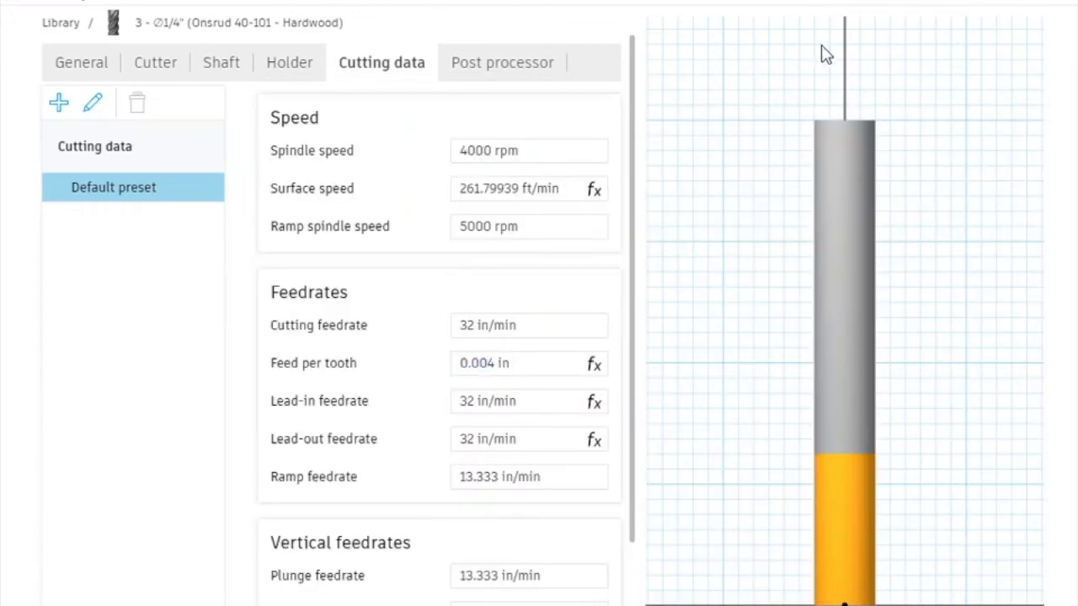
- Set the feed per tooth in the 1/4 in tool's default cutting preset to 0.007 in
scroll(578, 512, "down", 3)
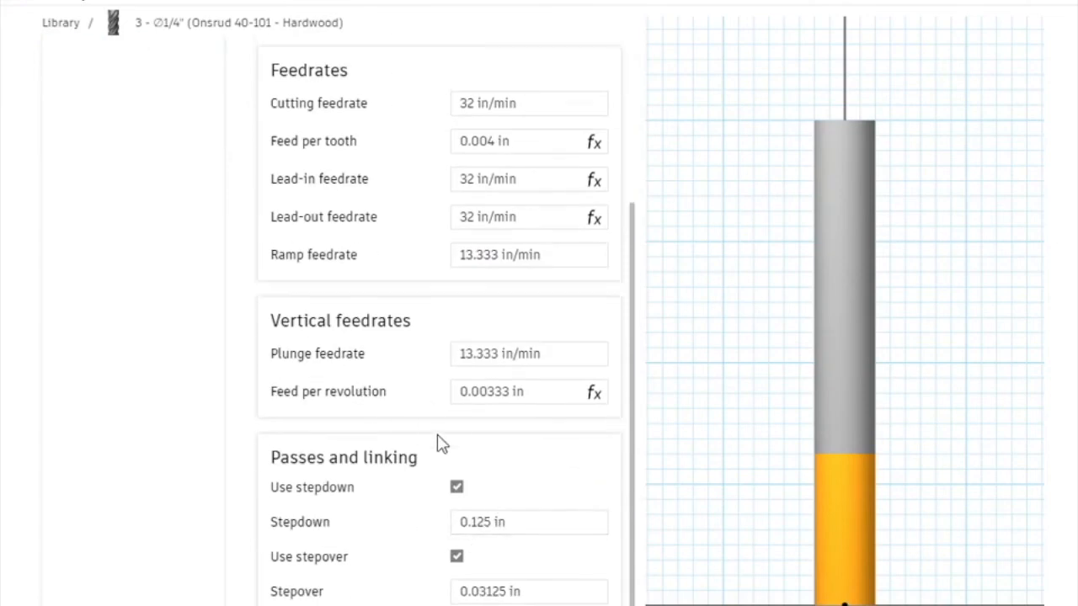
scroll(436, 442, "up", 3)
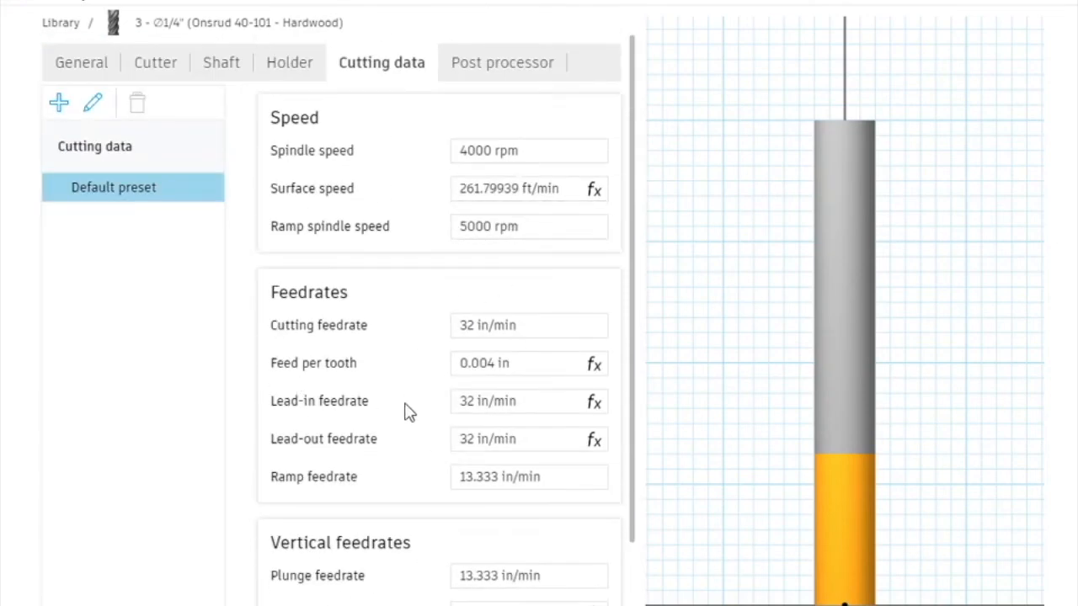
left_click(476, 374)
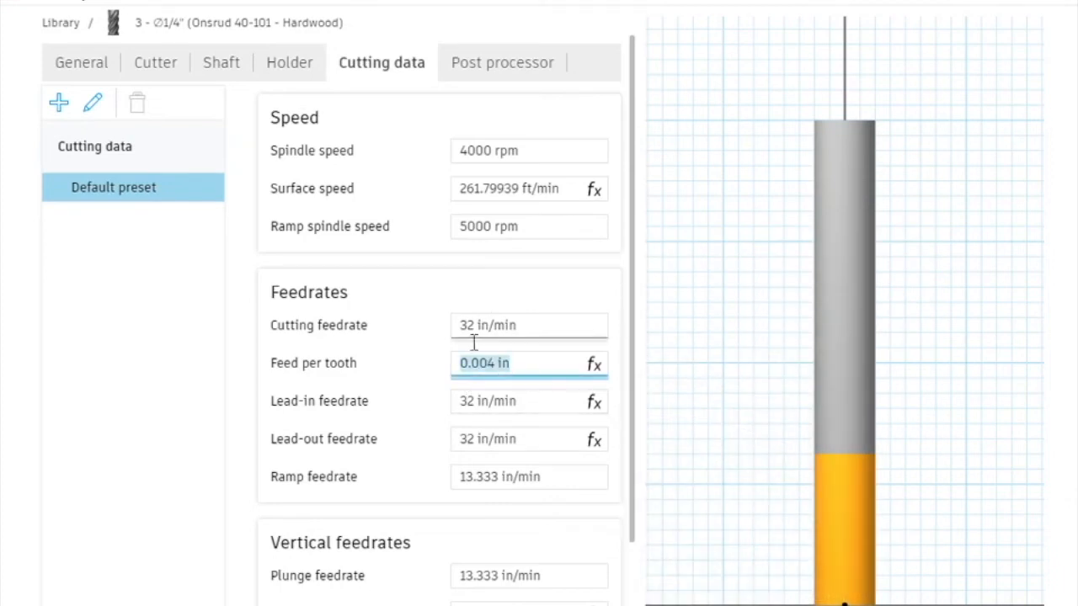
left_click(498, 364)
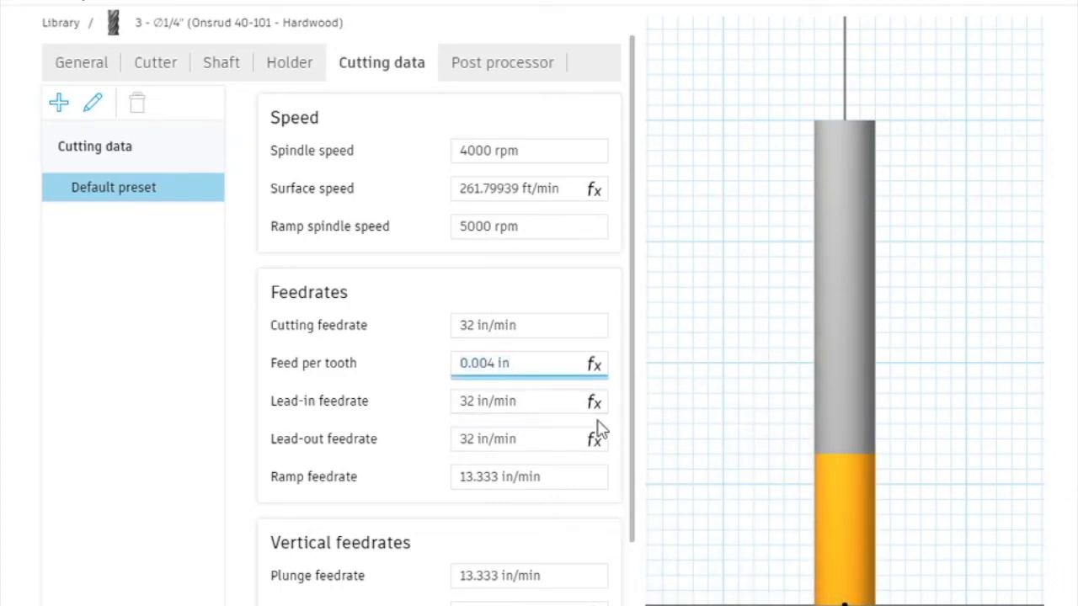
key("BackSpace")
type("7")
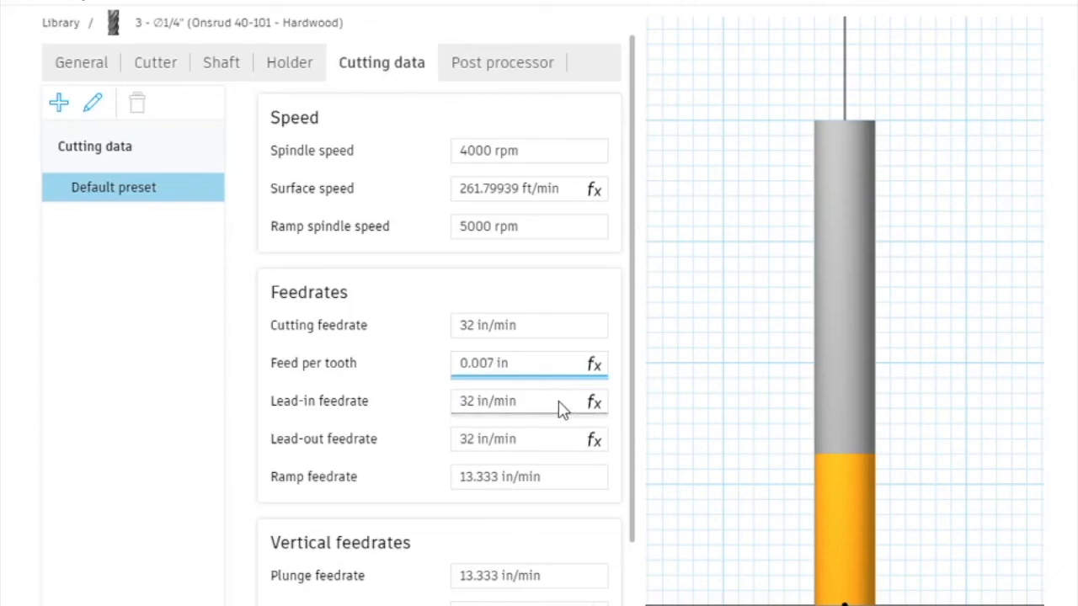
left_click(563, 410)
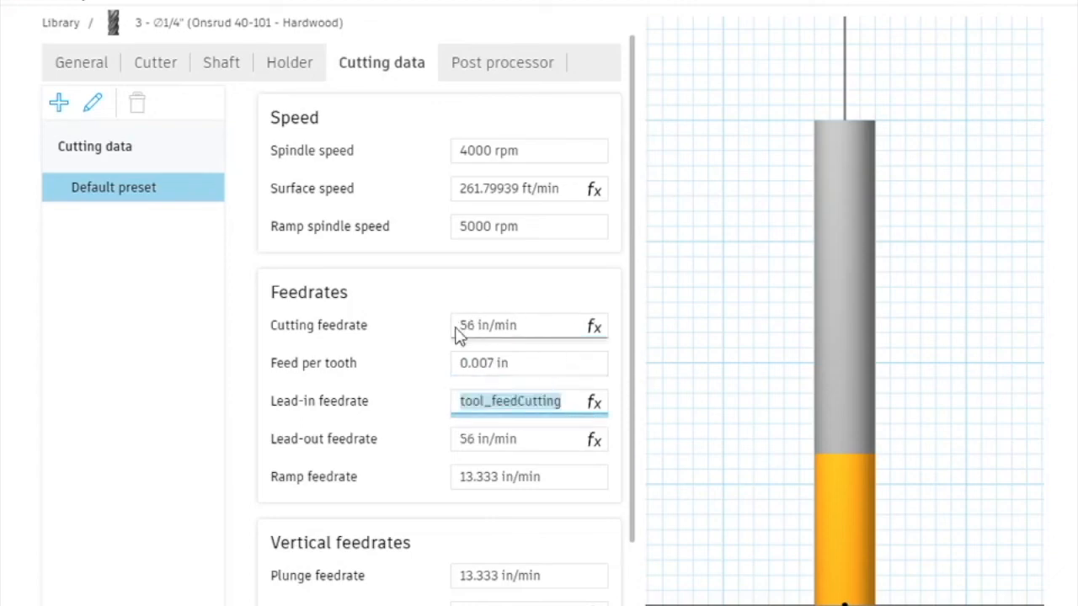
mouse_move(472, 339)
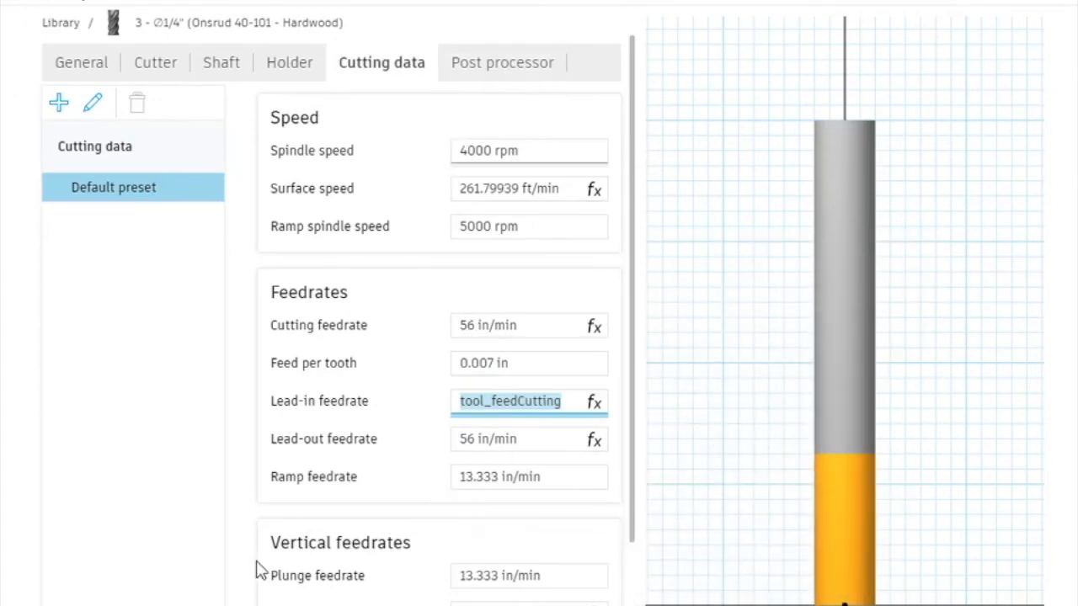
- Set the stepdown in the 1/4 in tool's passes and linking data to 0.25 in
scroll(352, 440, "down", 5)
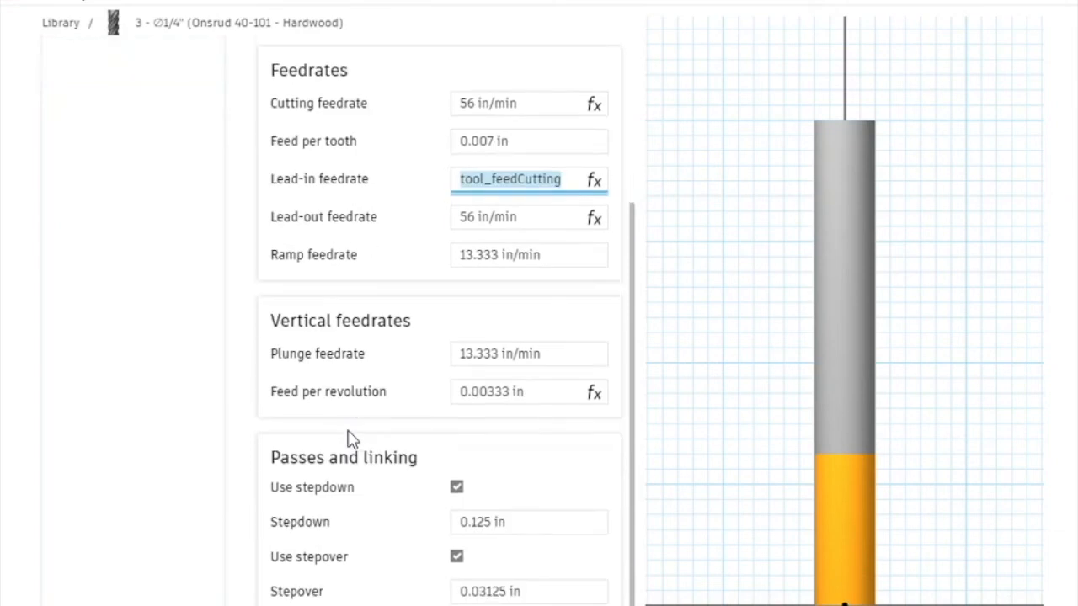
left_click(484, 535)
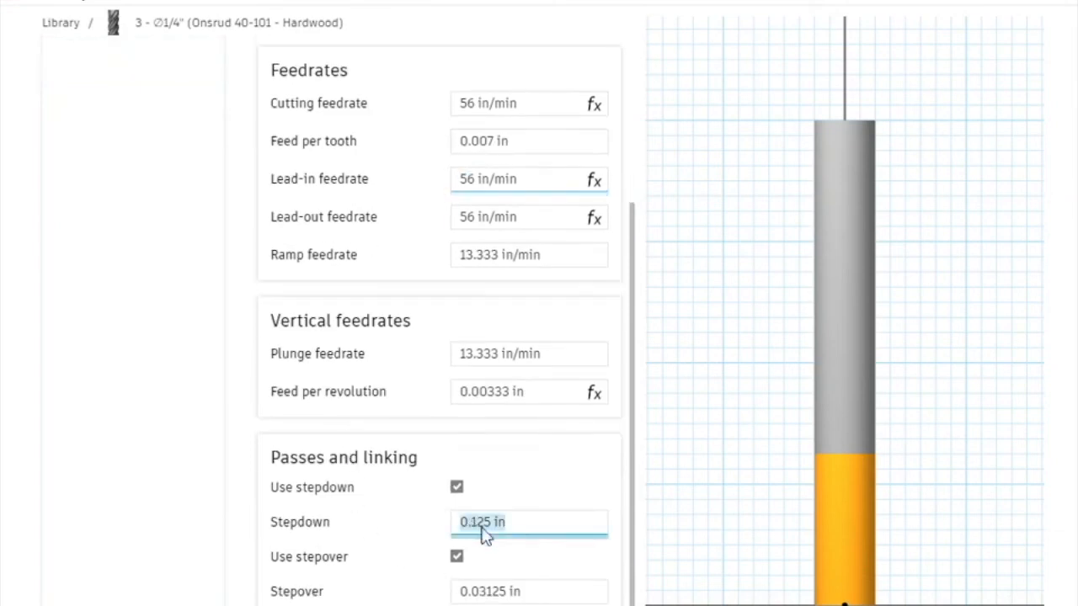
type(".25")
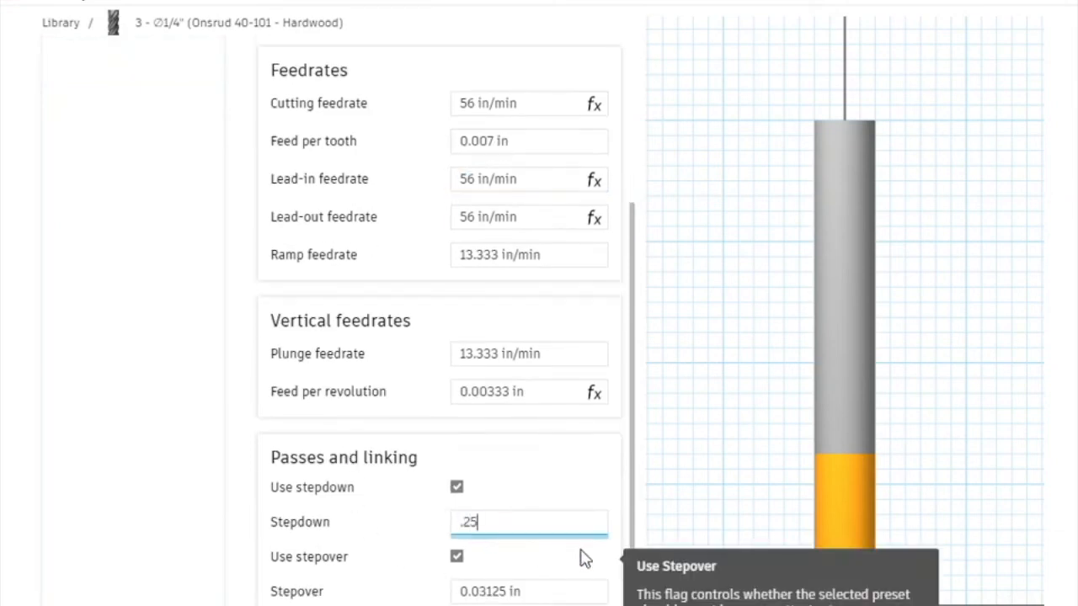
key("Return")
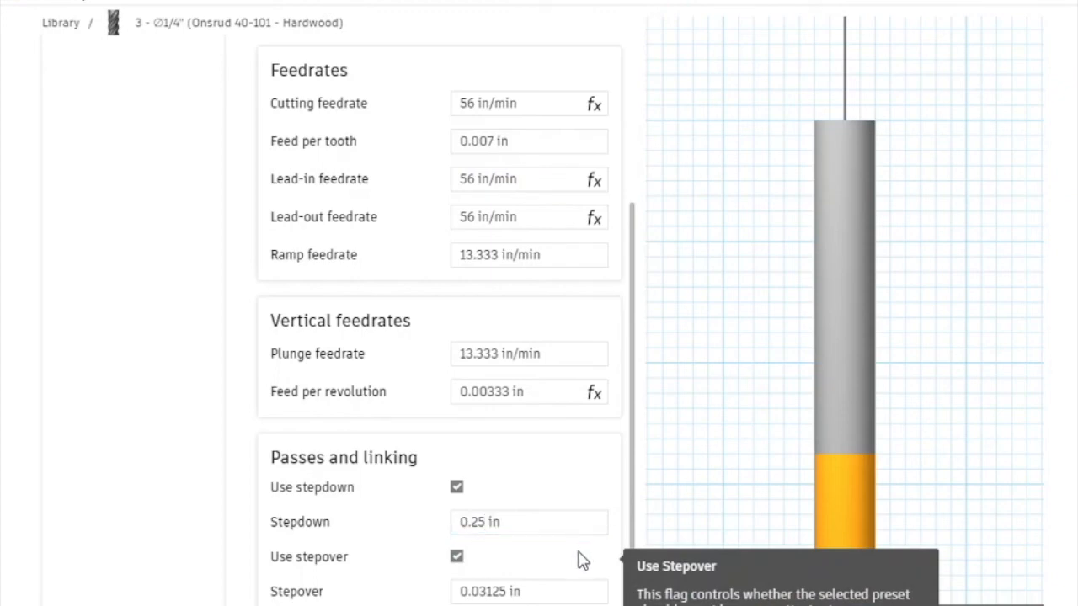
- Set the stepover in the 1/4 in tool's passes and linking data to .25*.25, giving 0.0625 in
left_click(548, 596)
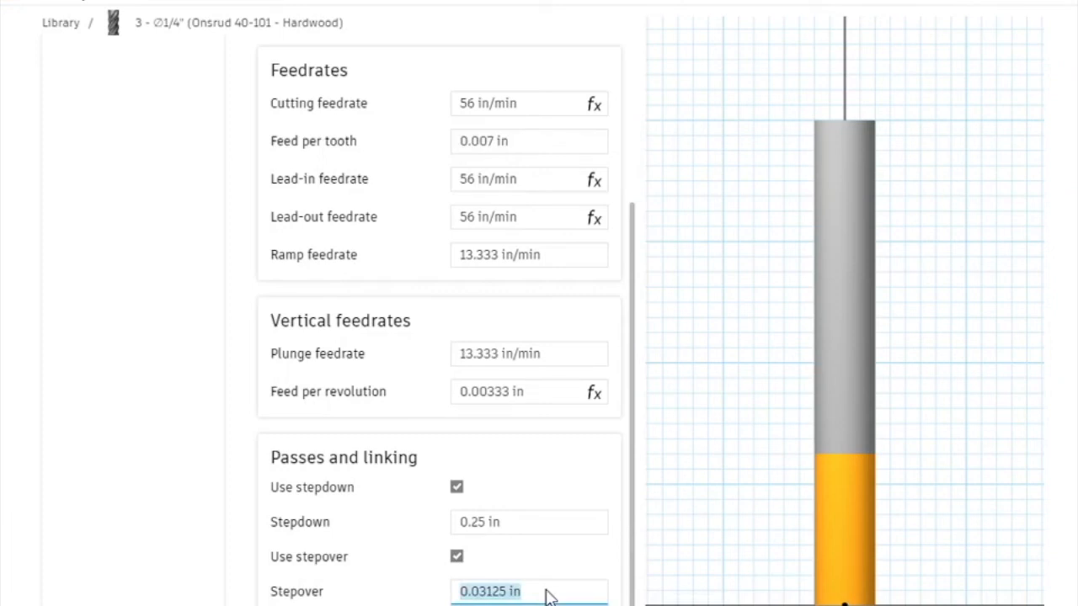
type(".25*.25")
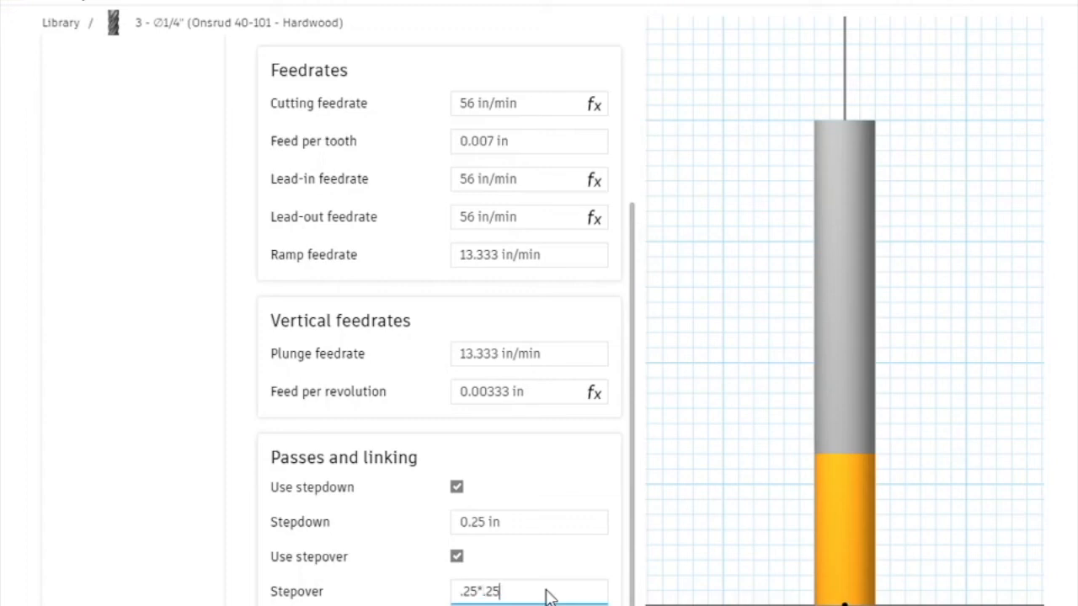
key("Return")
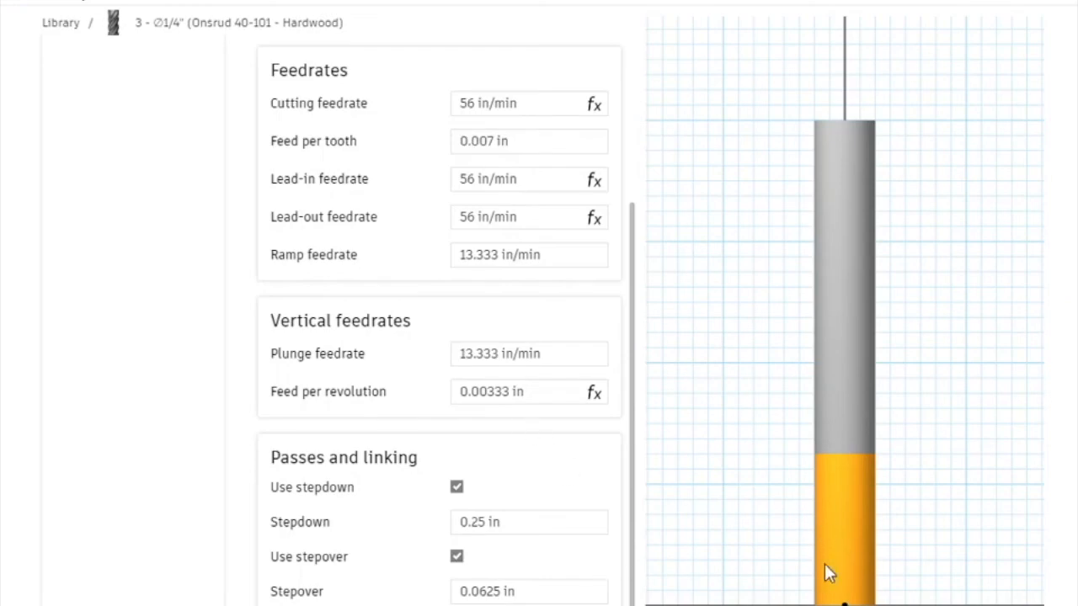
- Change the 1/4 in tool's description to "Onsrud 40-105 - Hardwood" and return to the manufacturing setup
scroll(561, 325, "up", 3)
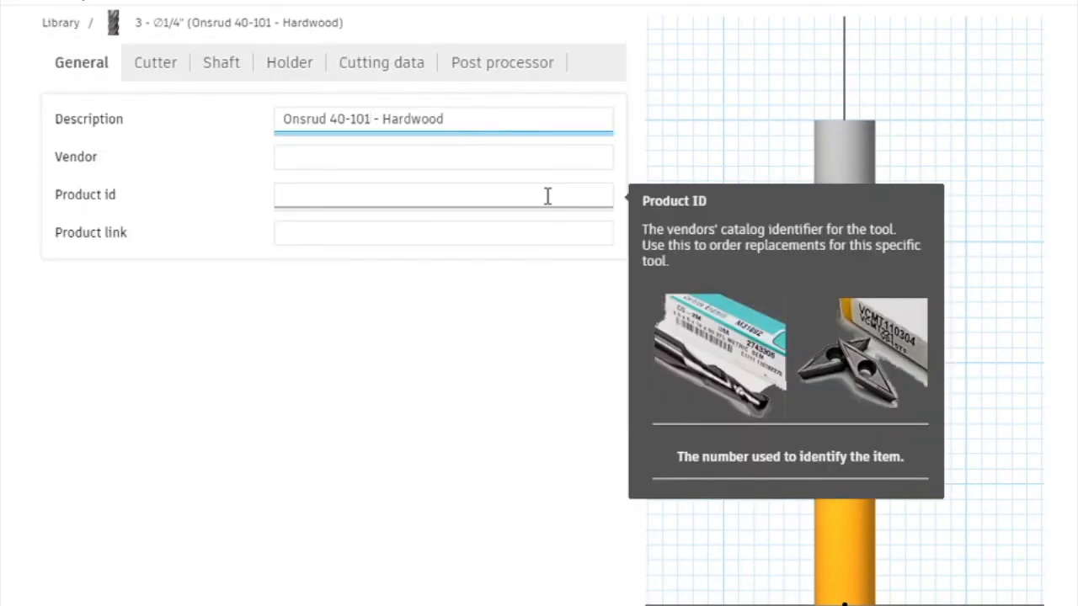
key("BackSpace")
type("5 - Hardwood")
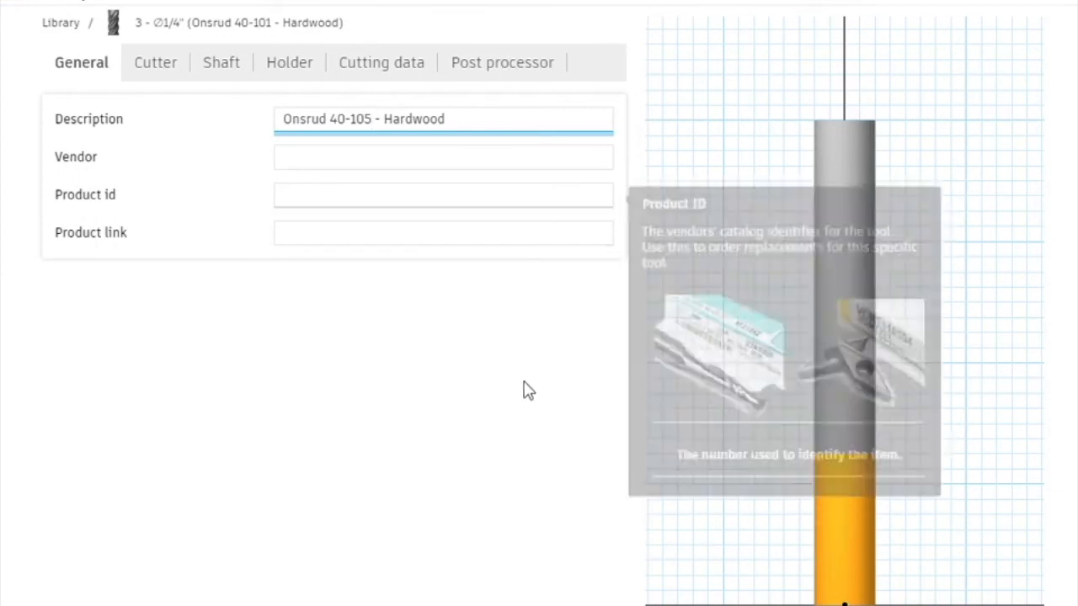
key("Return")
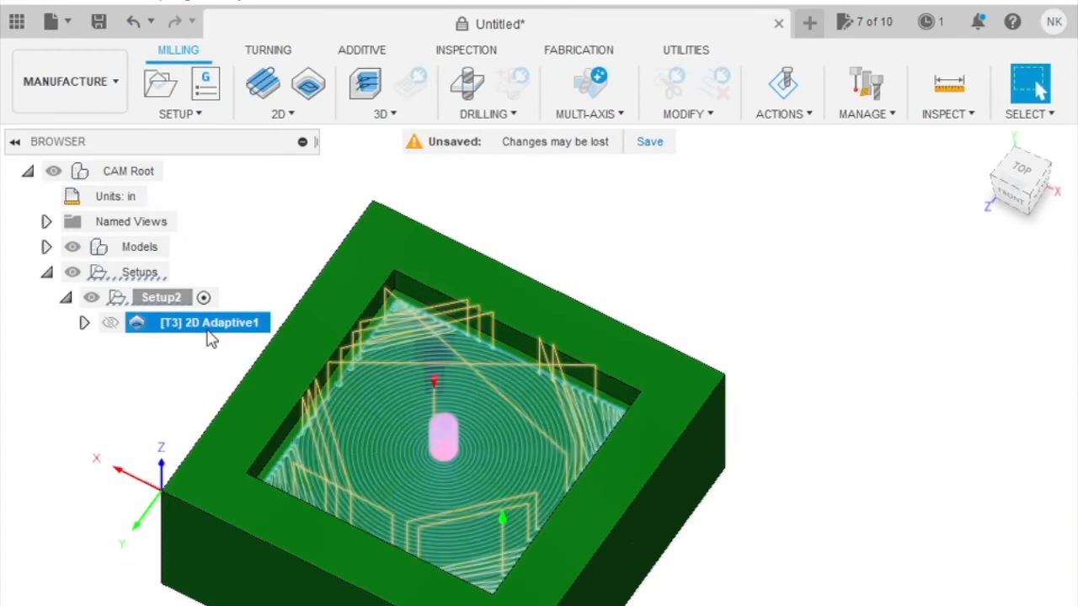
- Check the machining time of the 2D Adaptive1 toolpath cut with the 1/8 in bit
right_click(211, 335)
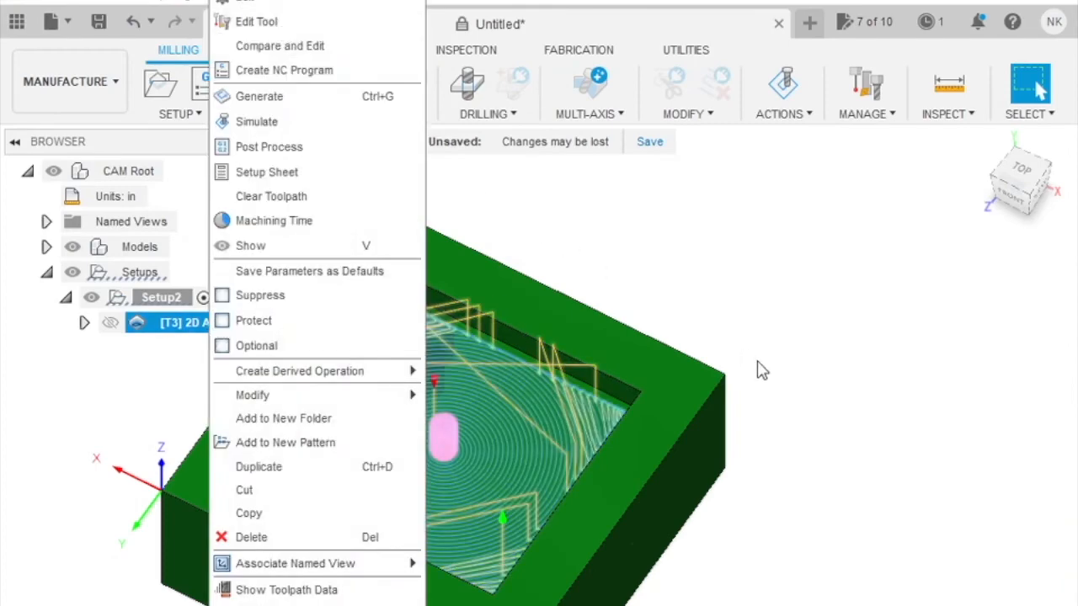
left_click(307, 221)
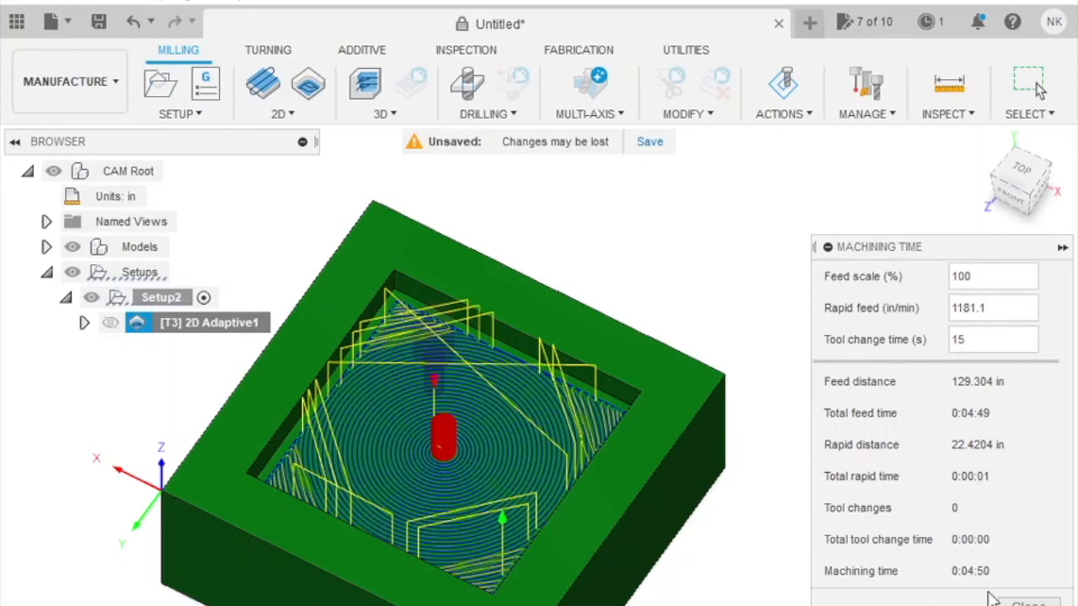
left_click(1028, 603)
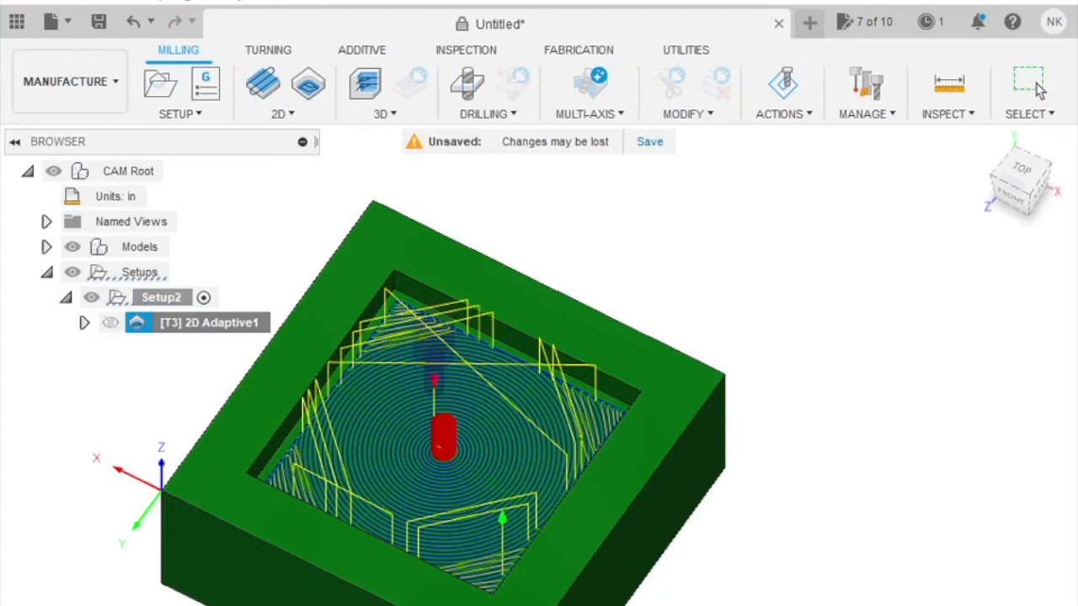
- Change the tool of 2D Adaptive1 to the 1/4 in Onsrud 40-105 from the local library and regenerate the toolpath
right_click(233, 330)
left_click(343, 5)
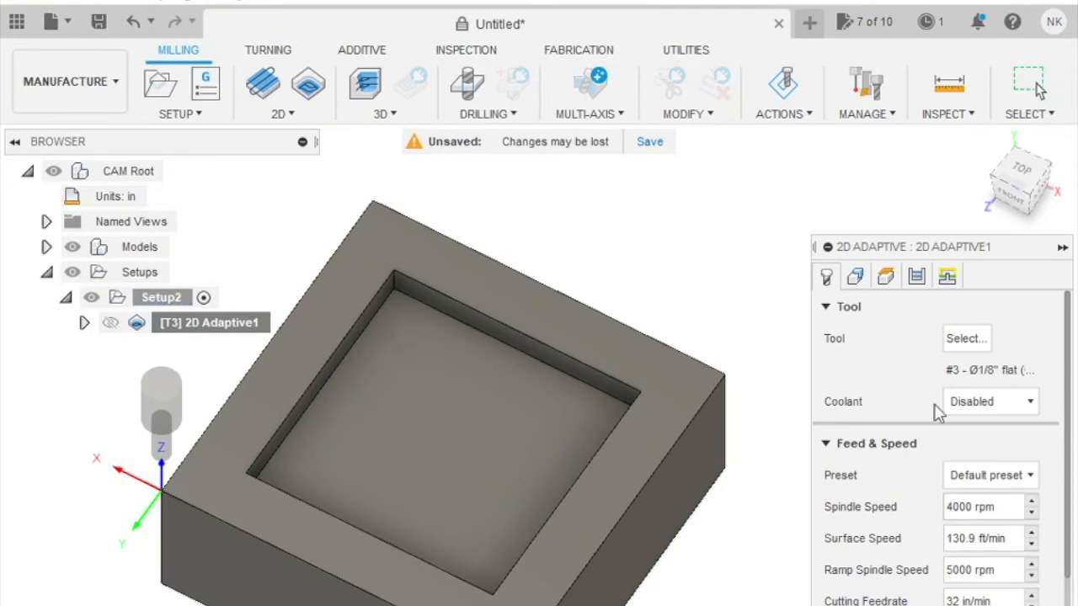
left_click(965, 339)
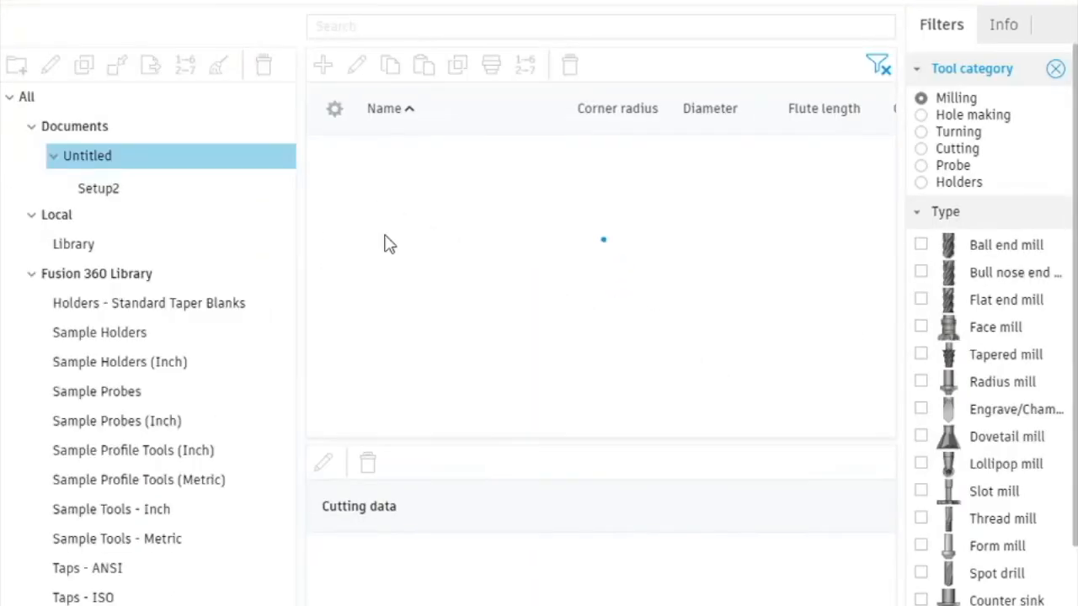
left_click(128, 251)
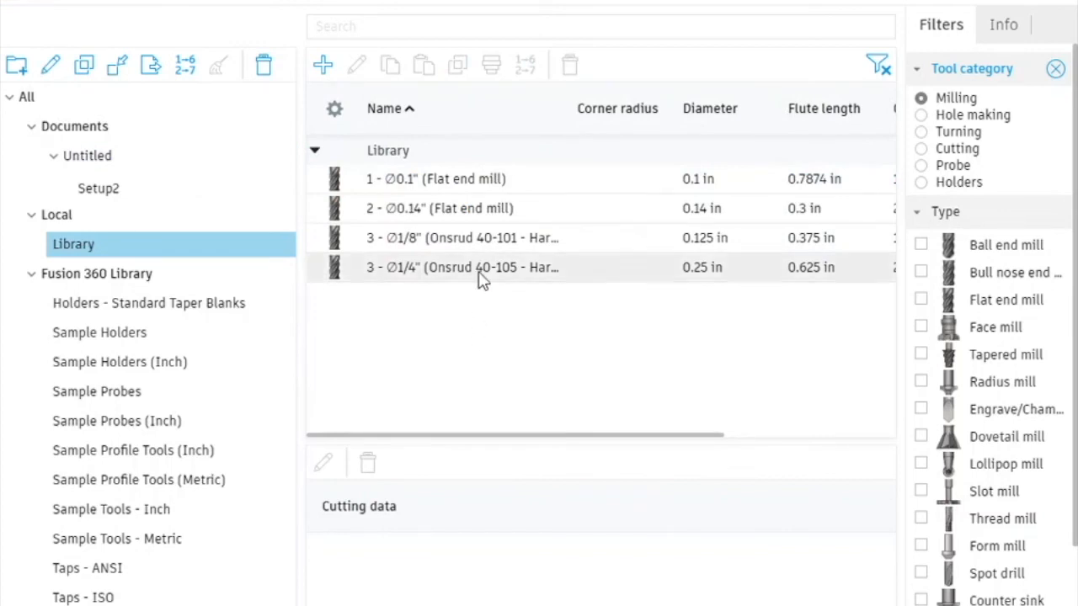
left_click(479, 274)
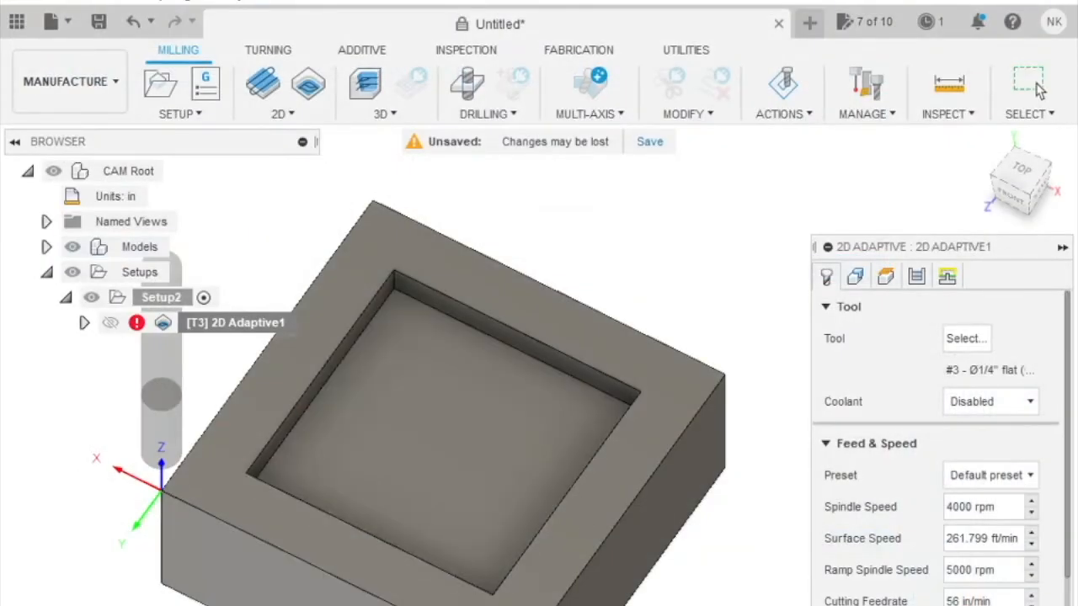
left_click(1038, 89)
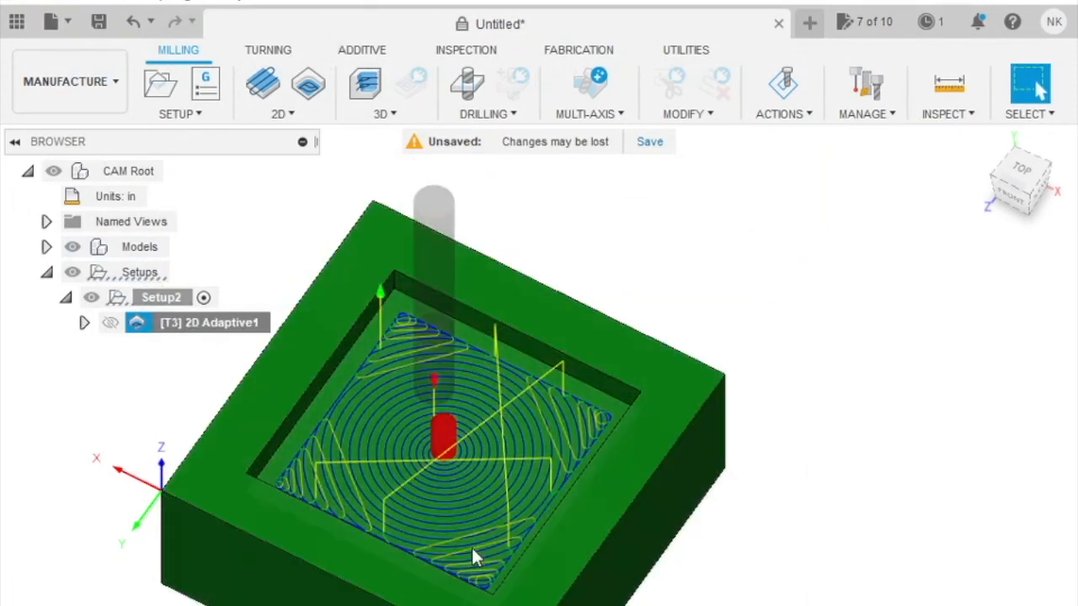
- Simulate the 1/4 in adaptive toolpath, examining the material left in the pocket's corners and the machining time statistics
middle_click_drag(740, 544, 823, 478)
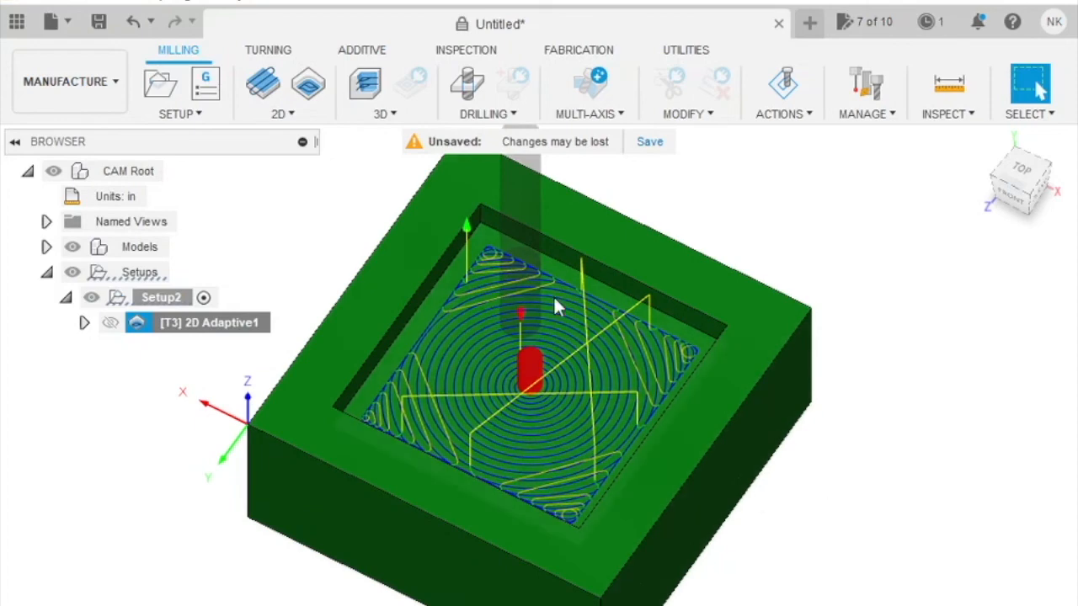
right_click(216, 331)
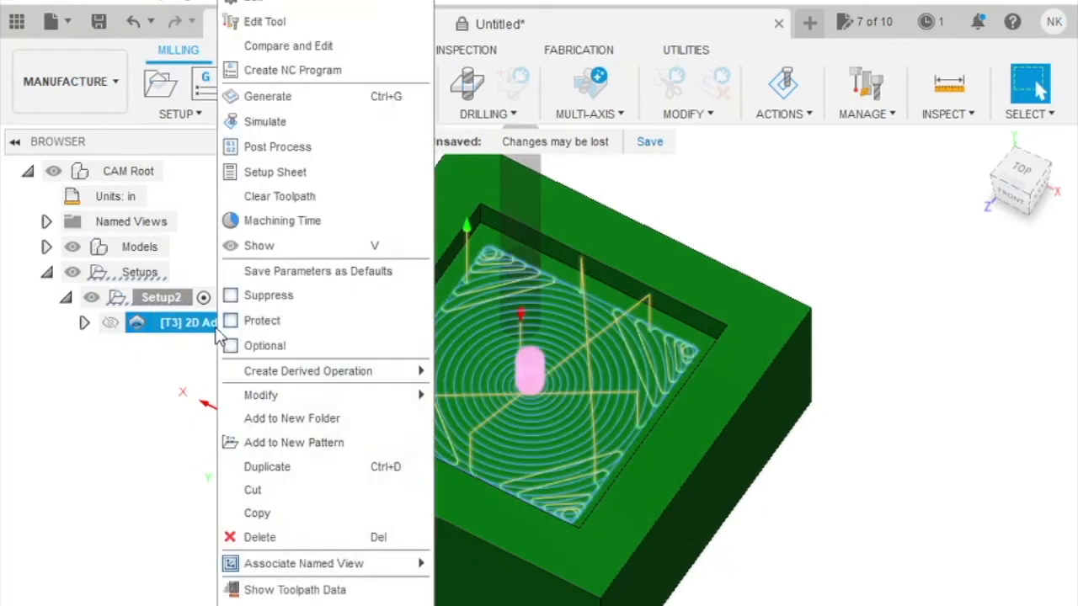
left_click(325, 121)
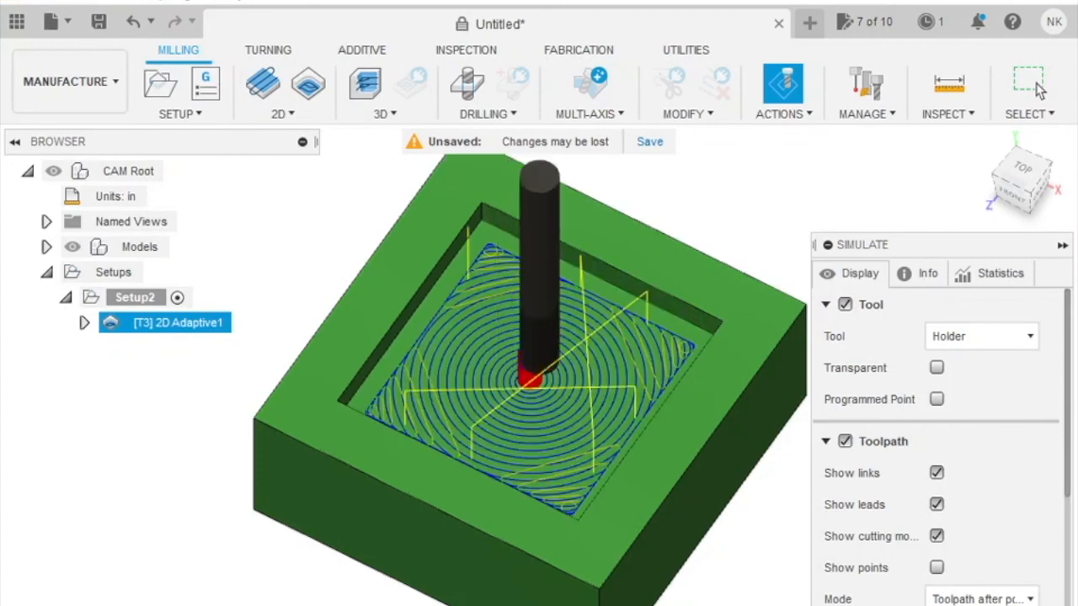
scroll(705, 302, "up", 5)
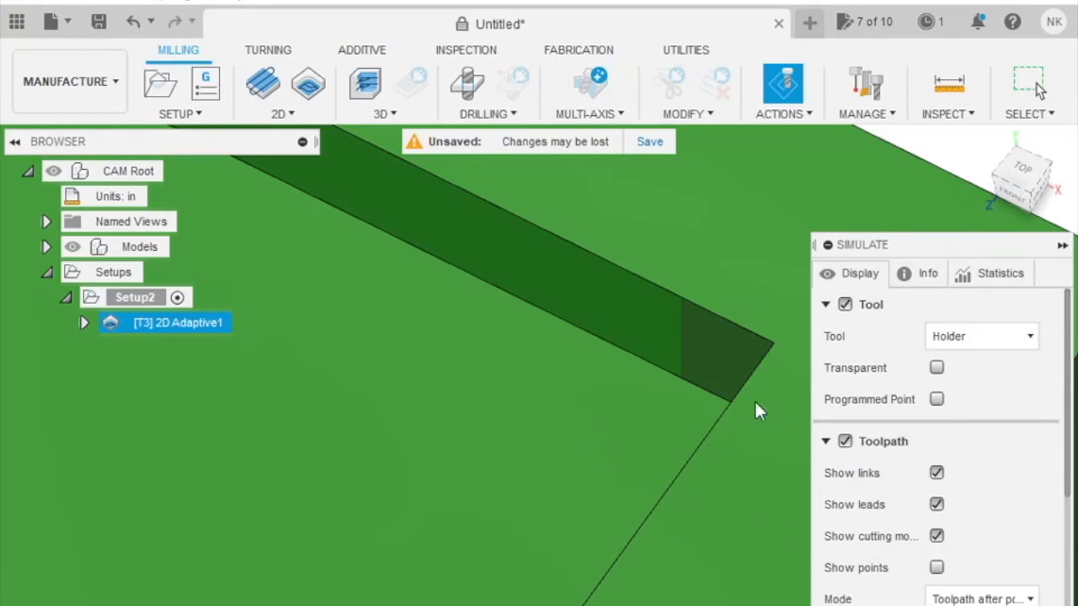
left_click(981, 278)
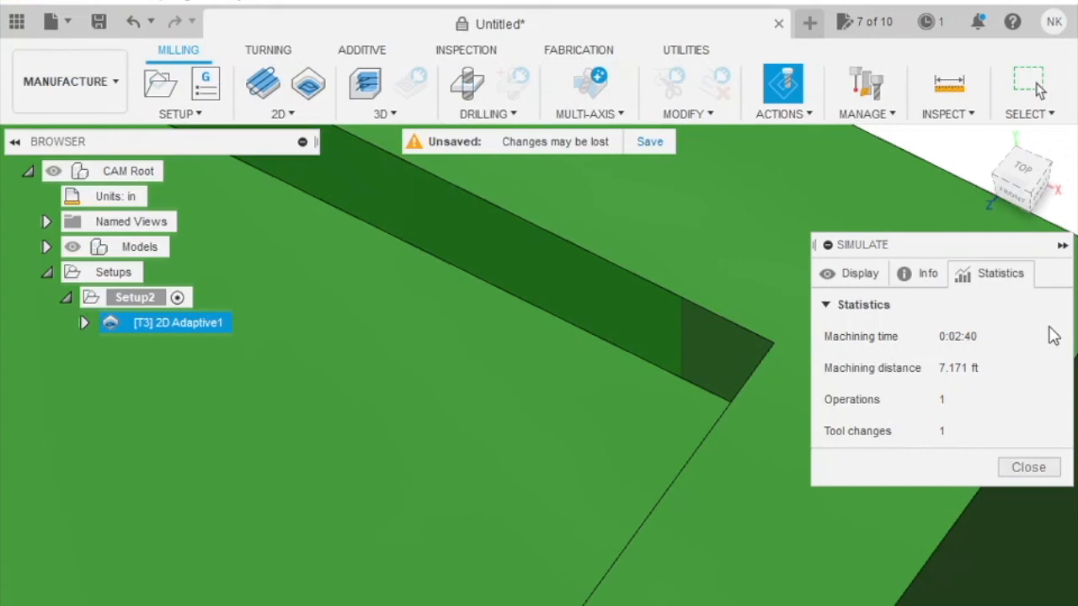
scroll(490, 490, "down", 3)
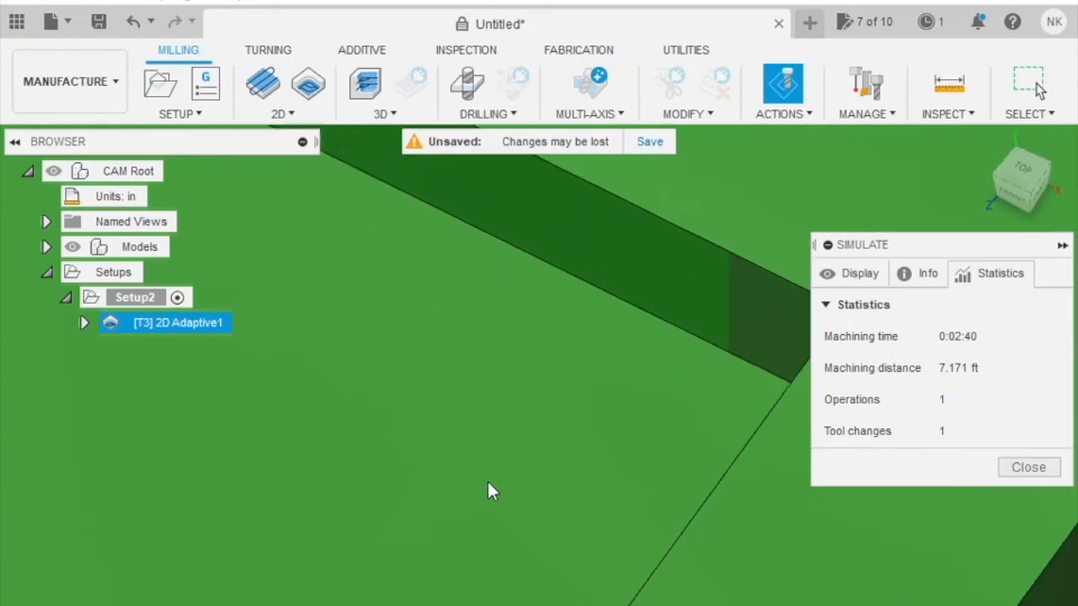
scroll(488, 482, "down", 5)
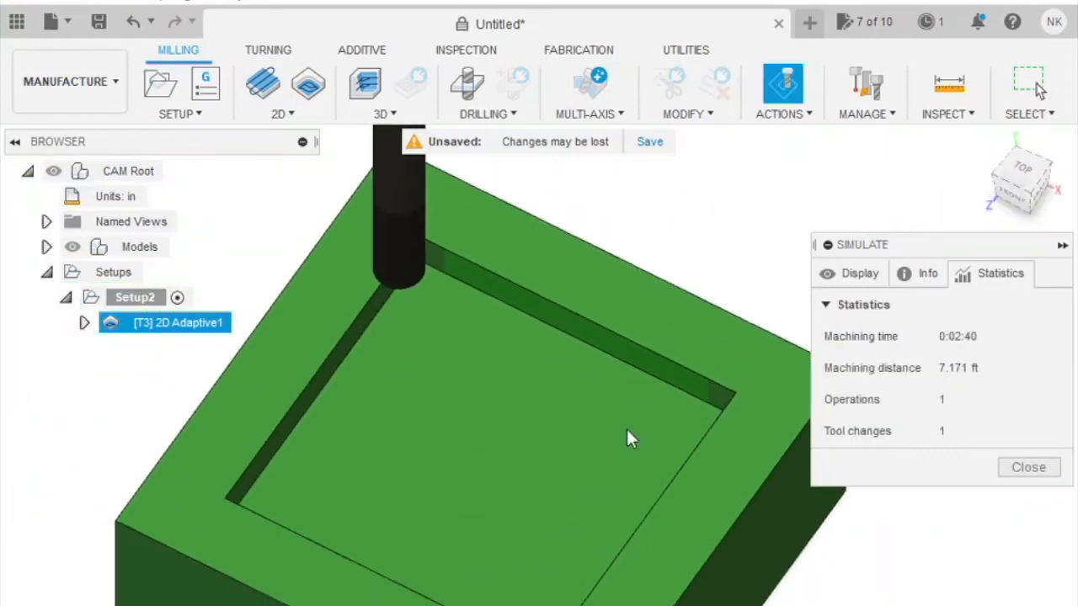
scroll(529, 457, "down", 3)
middle_click_drag(529, 457, 589, 462)
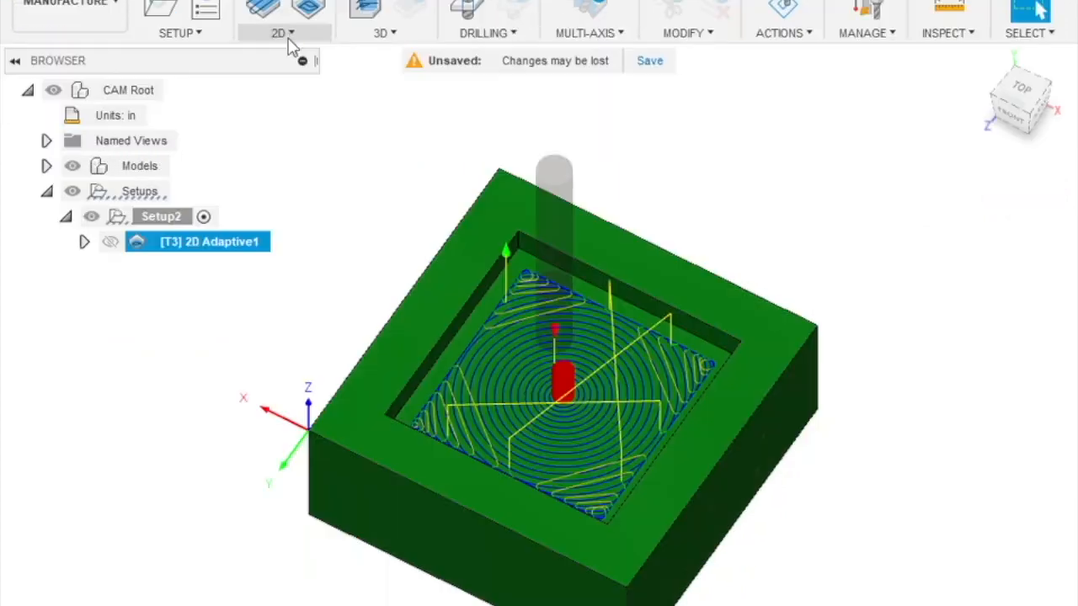
- Start a second 2D Adaptive Clearing operation in Setup2 using the 1/8 in Onsrud 40-101 tool
left_click(282, 113)
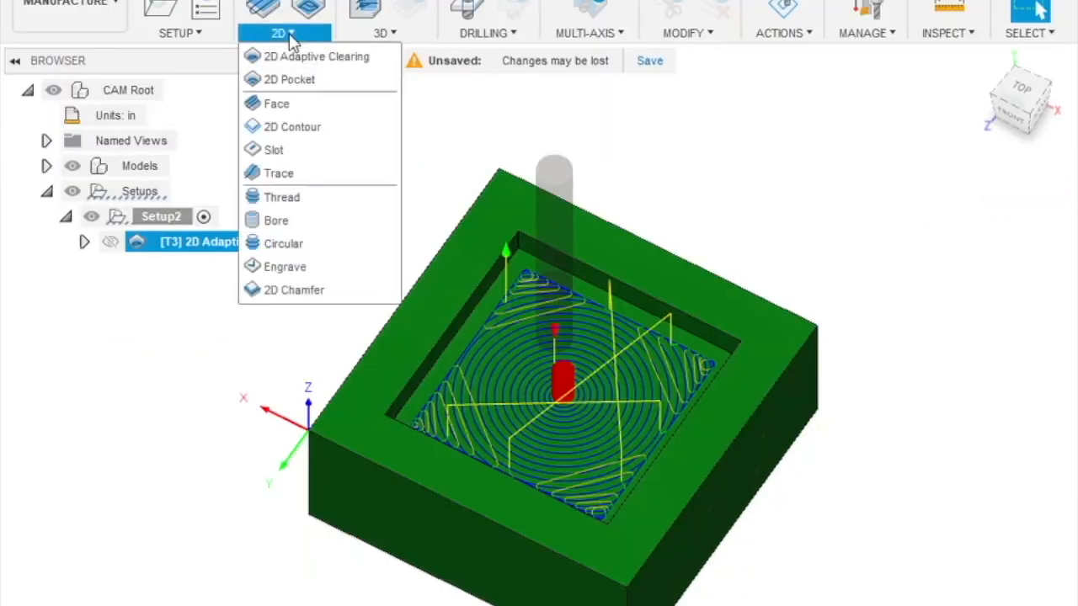
left_click(315, 60)
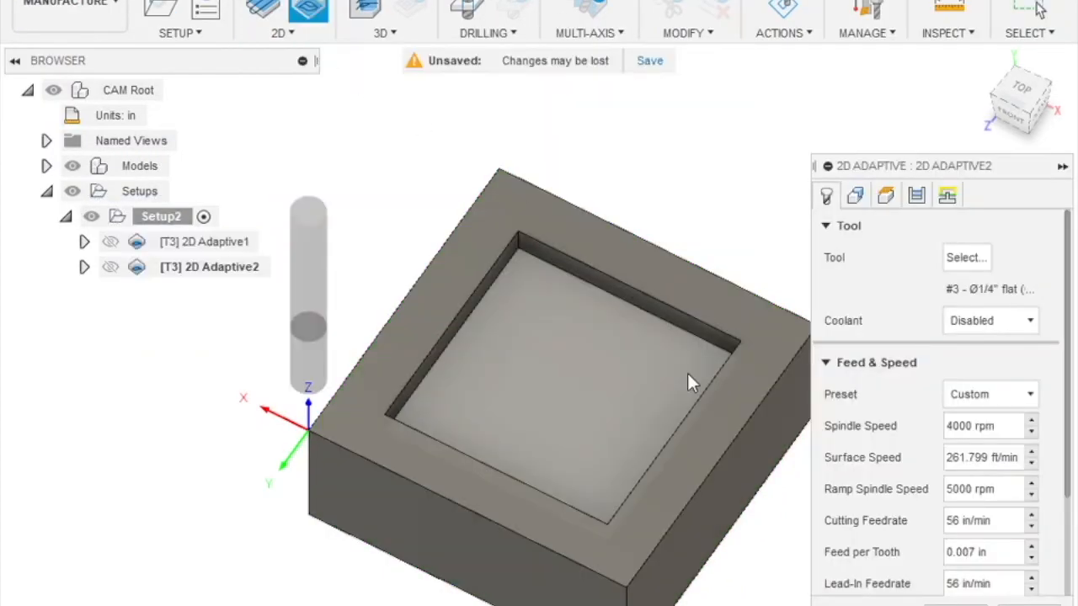
left_click(967, 257)
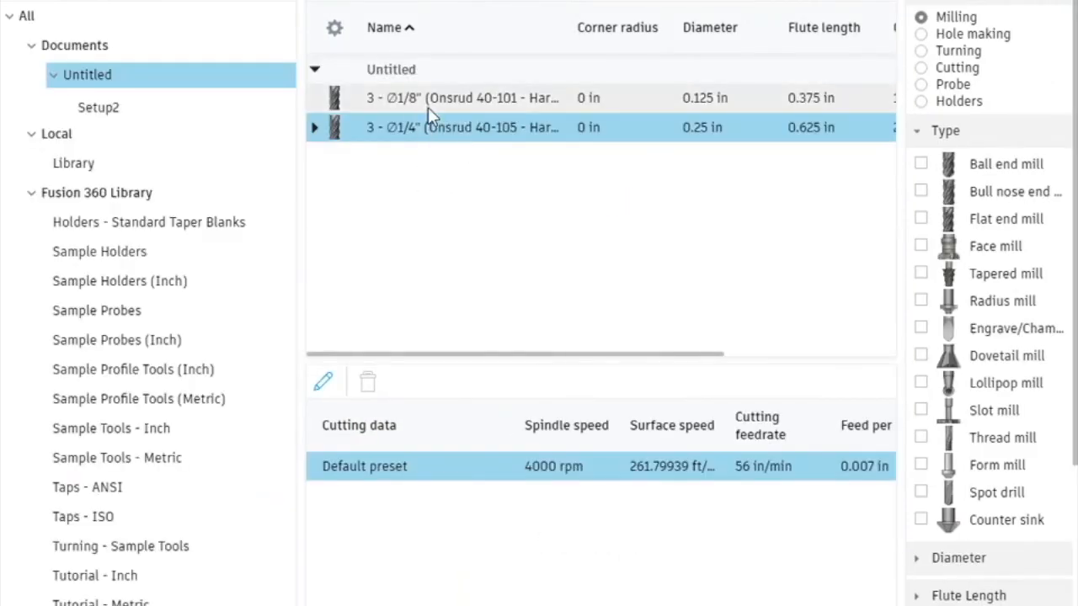
left_click(427, 107)
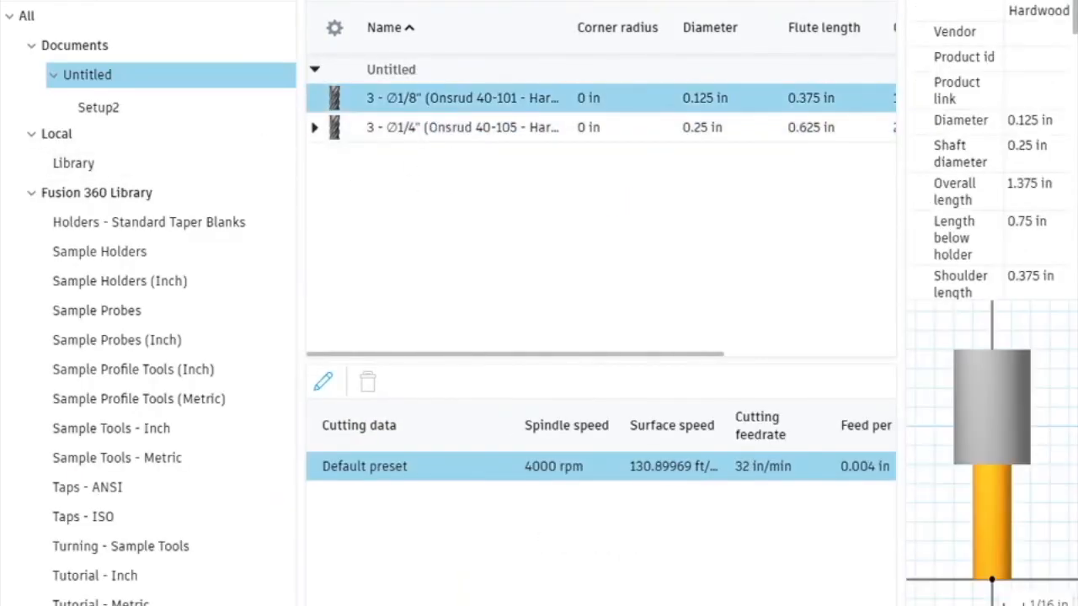
left_click(977, 604)
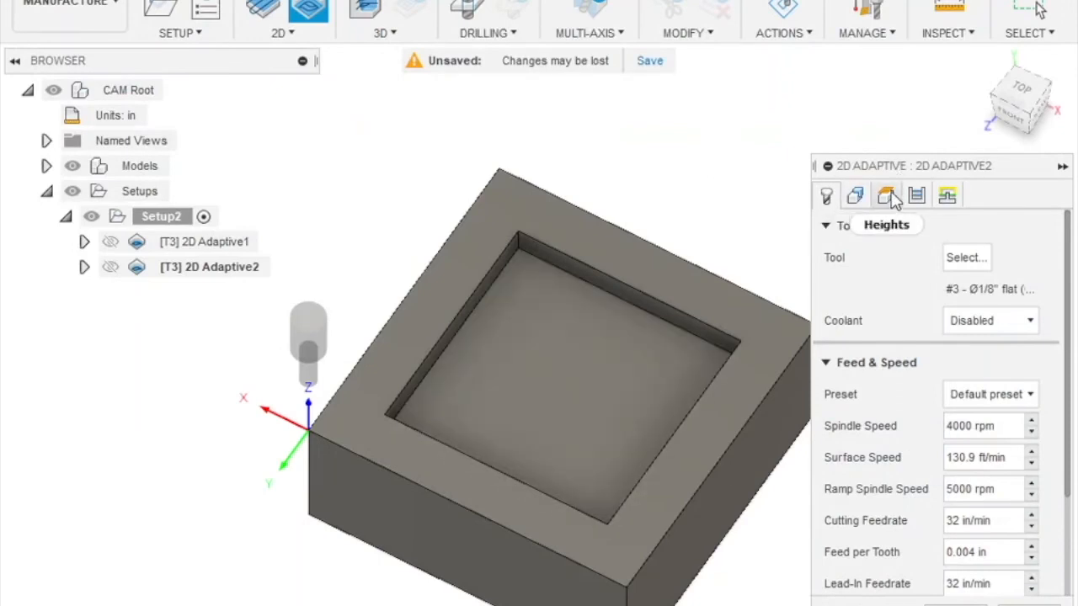
- Turn off Stock to Leave in the passes settings of the second adaptive operation
left_click(888, 196)
left_click(916, 195)
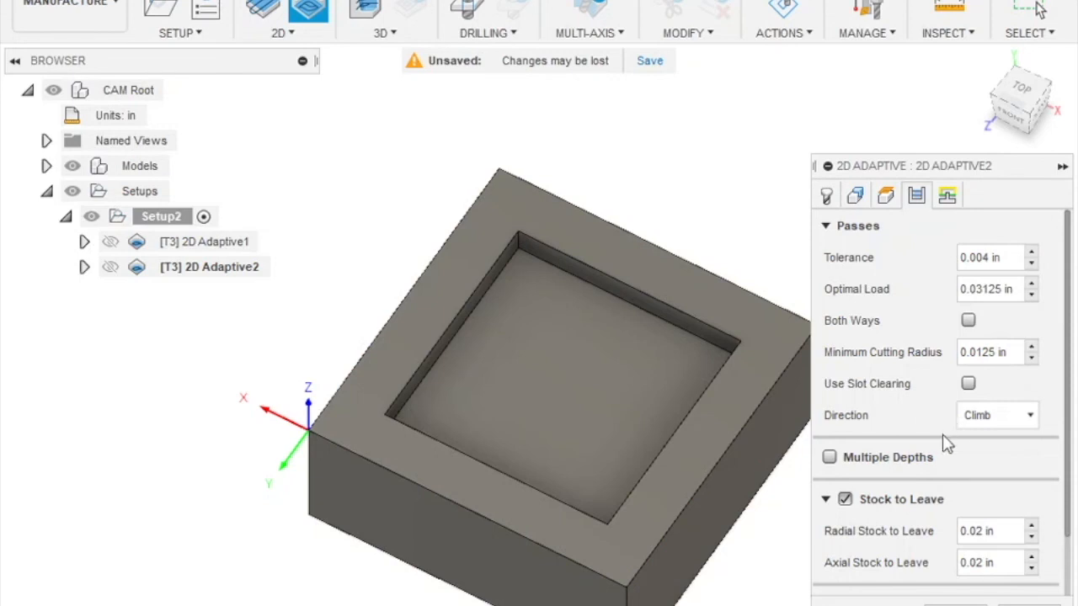
scroll(943, 438, "down", 2)
left_click(845, 431)
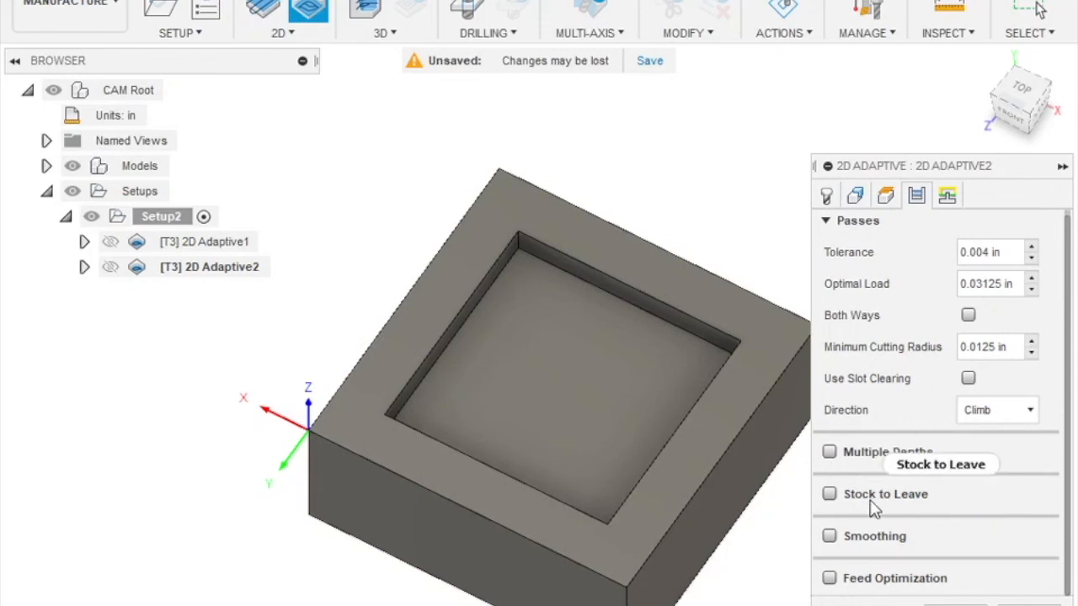
scroll(872, 502, "up", 1)
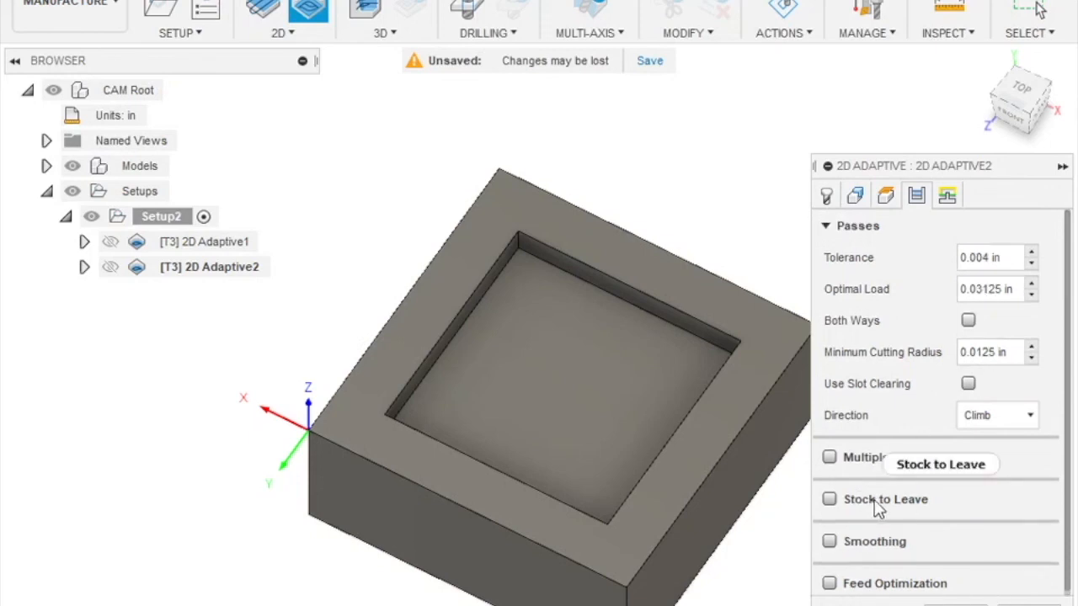
- Enable Rest Machining for a 0.25 in tool diameter and 0 in corner radius, and select the pocket floor as the pocket
left_click(885, 195)
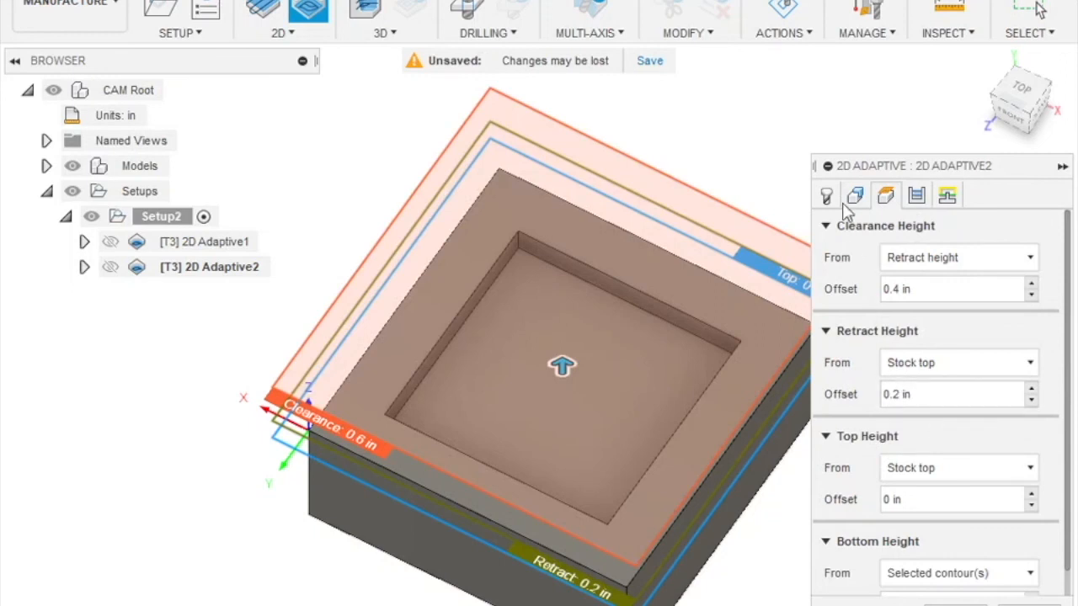
left_click(855, 199)
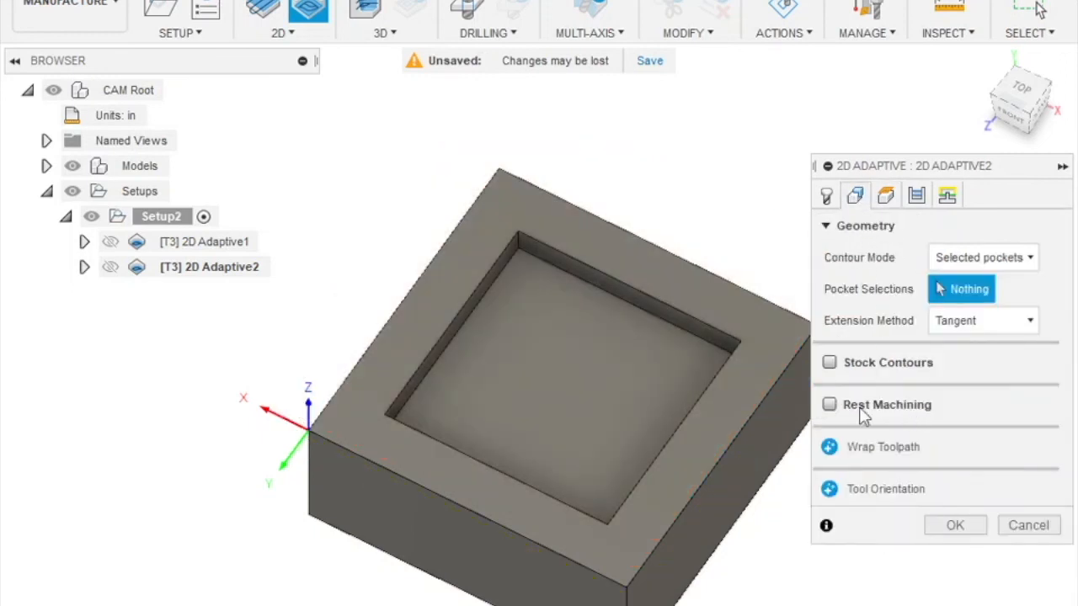
left_click(830, 405)
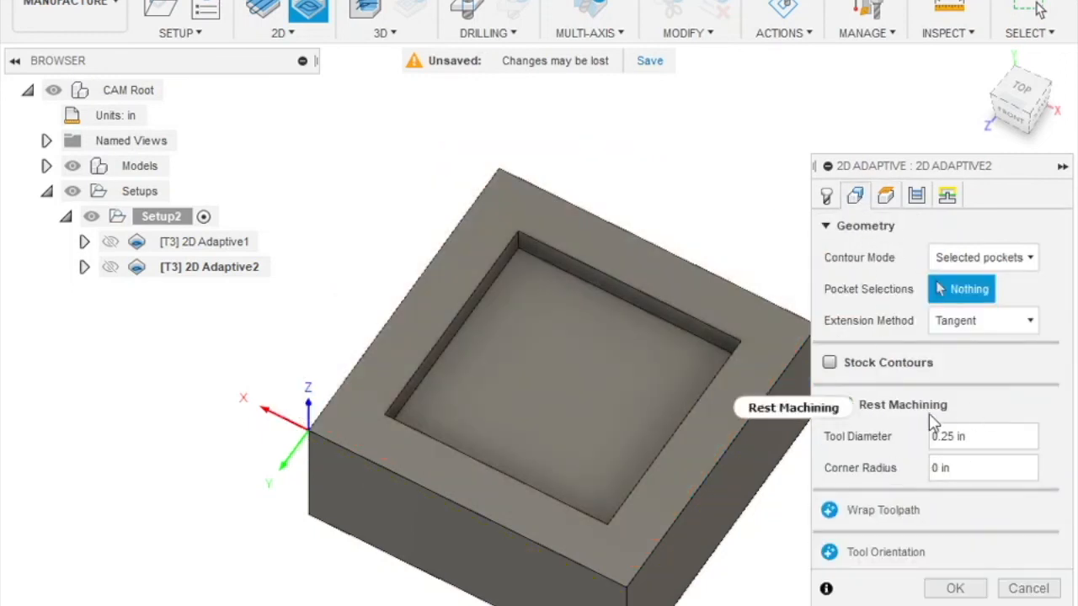
mouse_move(929, 413)
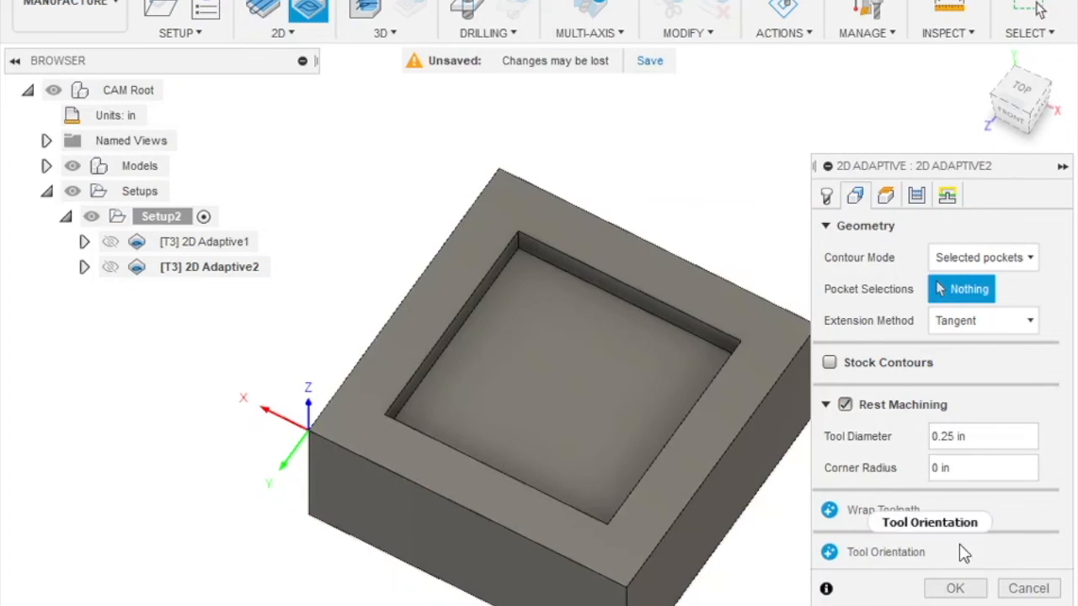
left_click(525, 410)
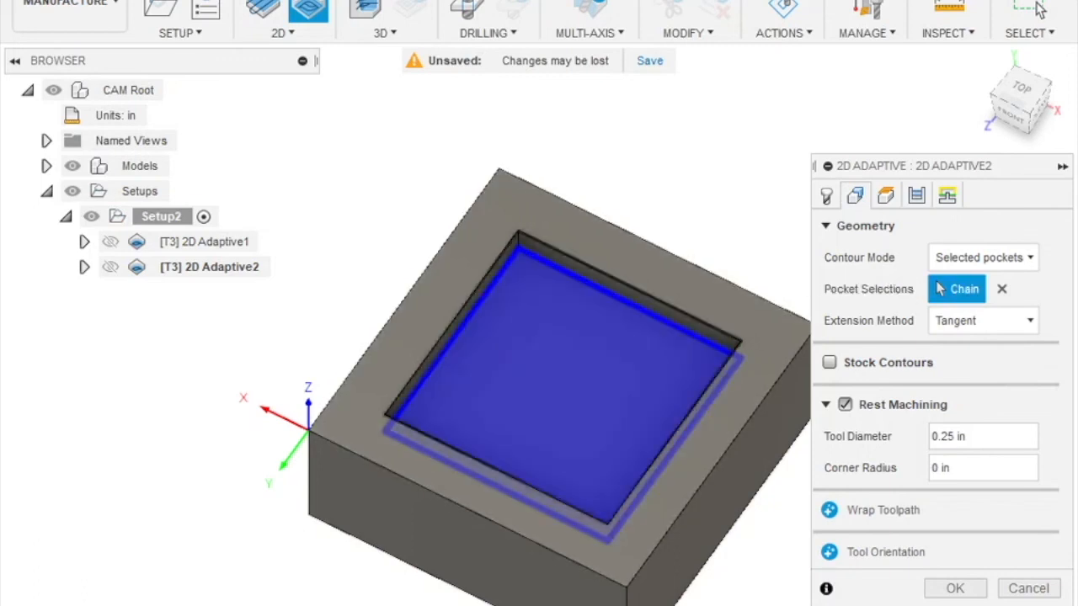
- Generate the 1/8 in rest-machining adaptive toolpath and simulate 2D Adaptive2 clearing the pocket's corners
left_click(956, 588)
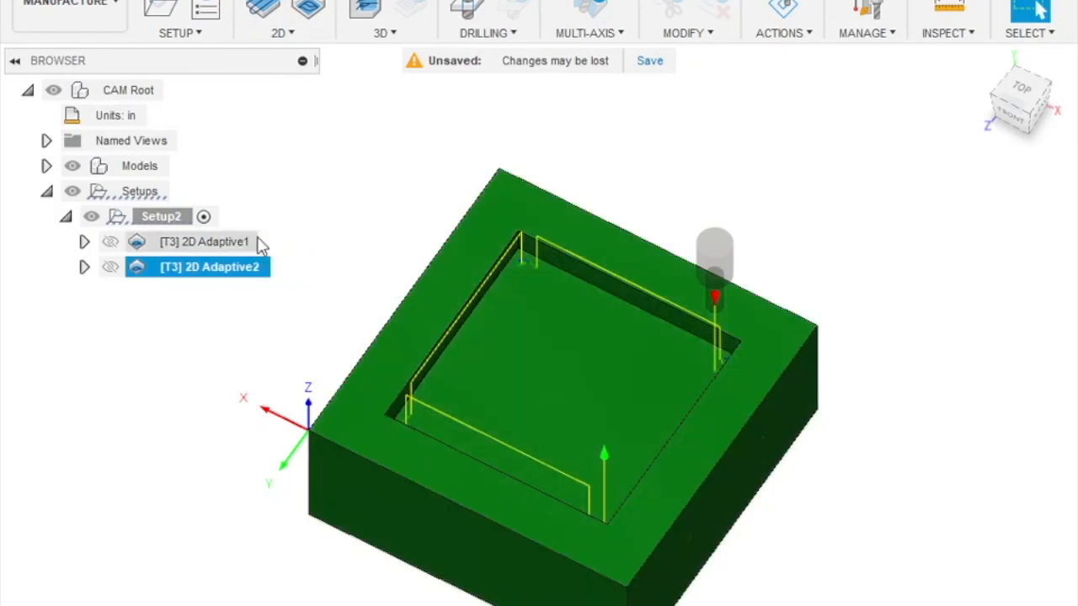
mouse_move(251, 243)
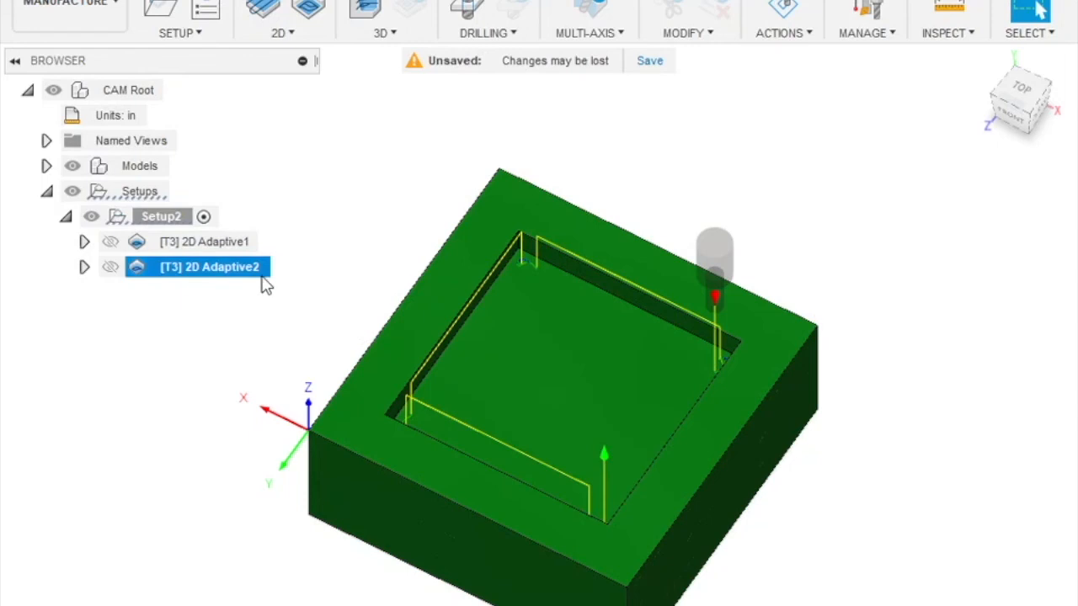
right_click(258, 271)
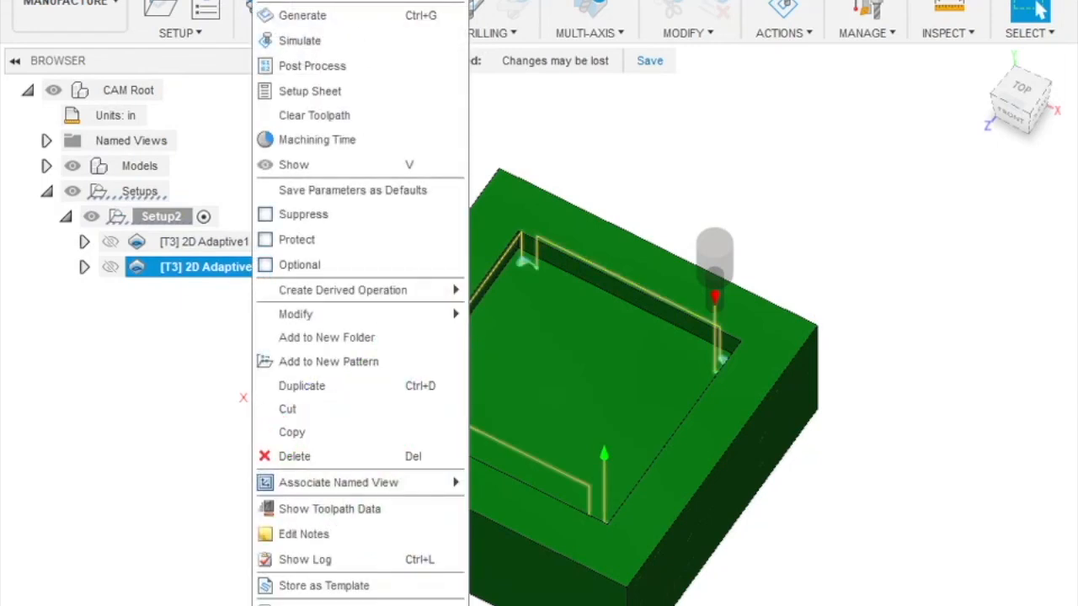
left_click(344, 42)
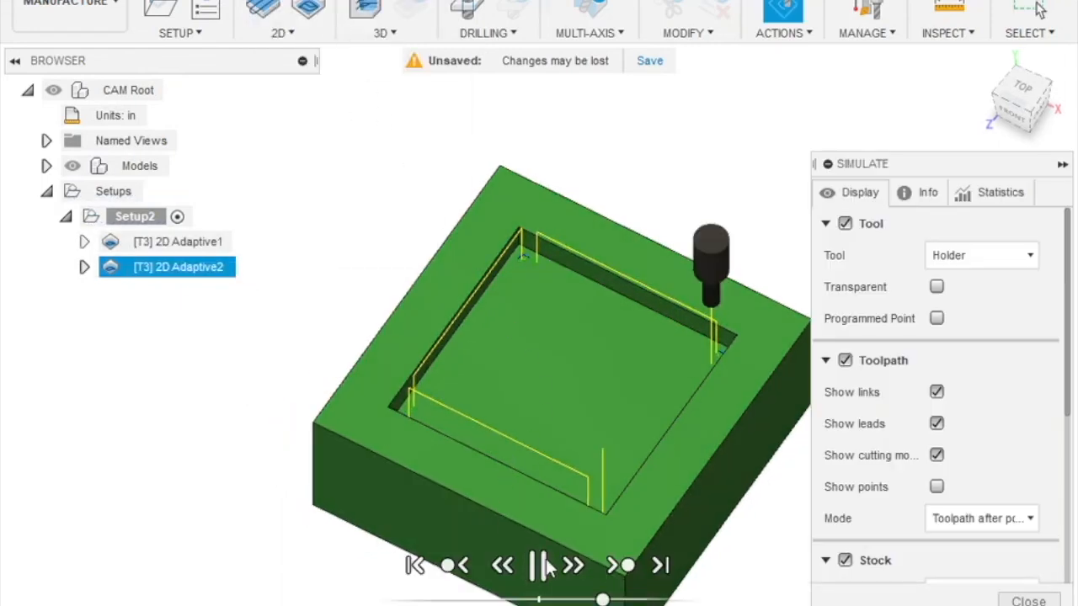
left_click(537, 566)
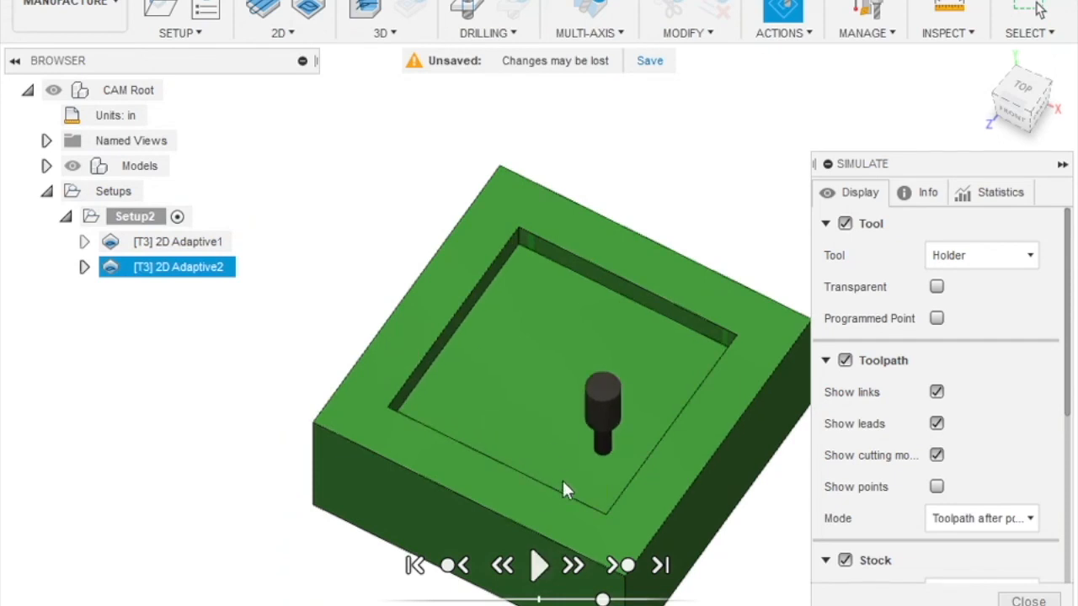
right_click(202, 270)
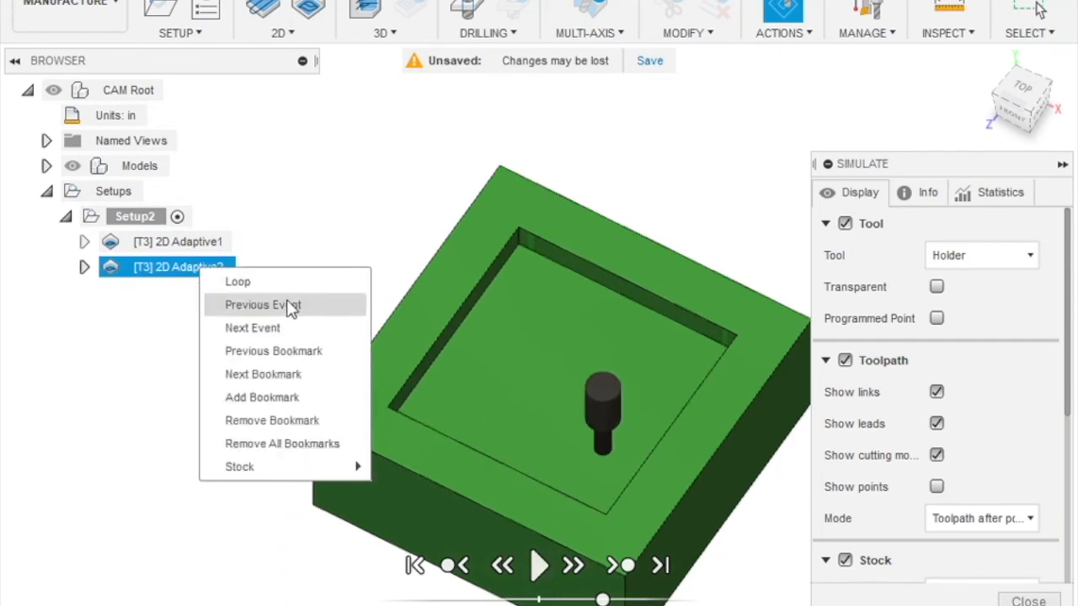
left_click(149, 407)
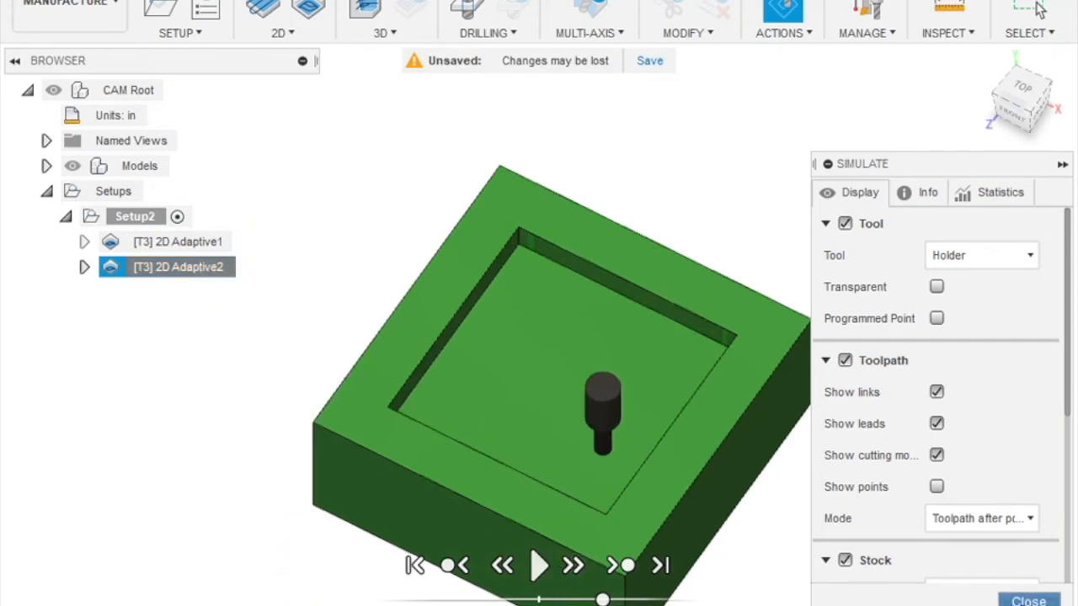
left_click(1028, 601)
- Check the machining time of the 2D Adaptive2 rest-machining toolpath
right_click(179, 268)
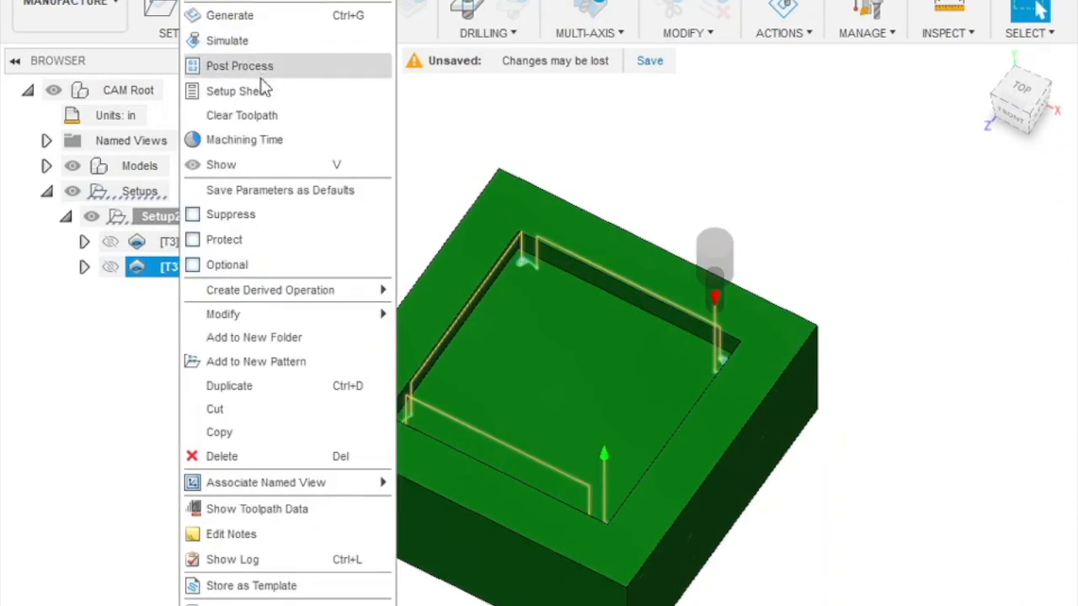
left_click(266, 140)
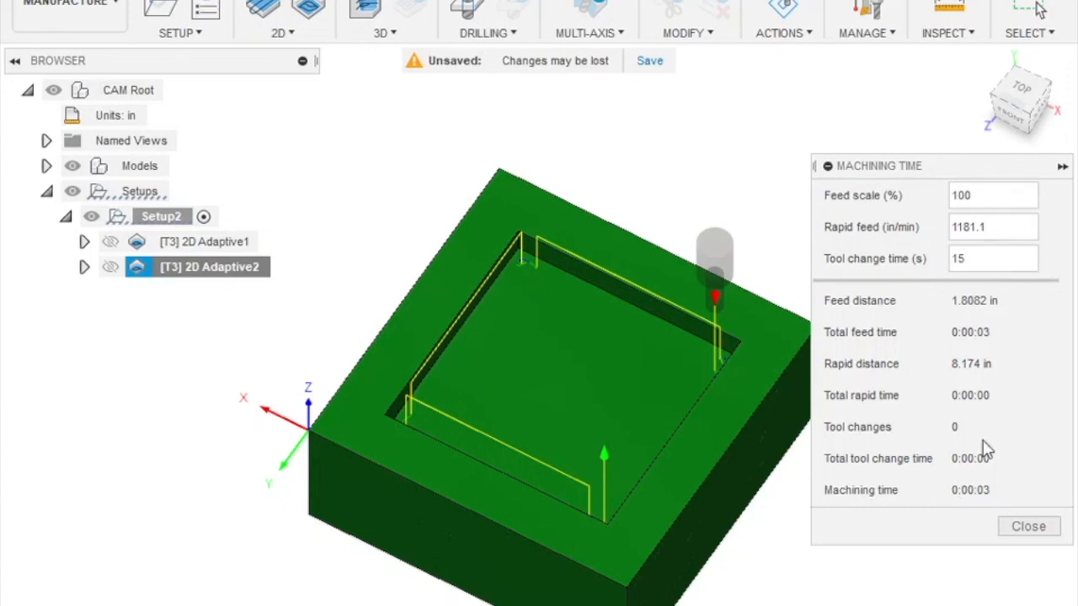
left_click(1028, 527)
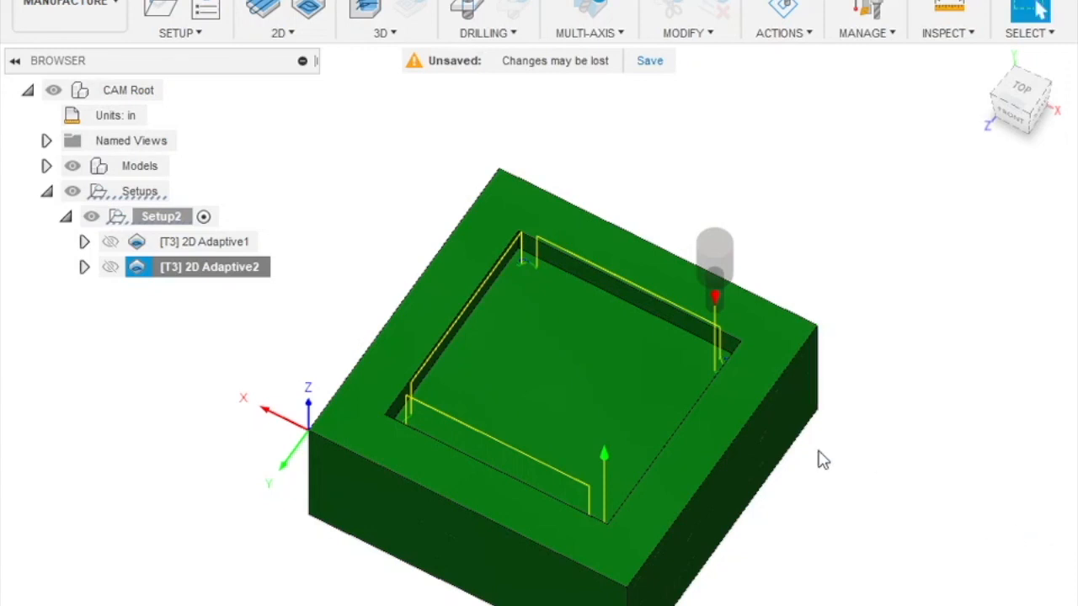